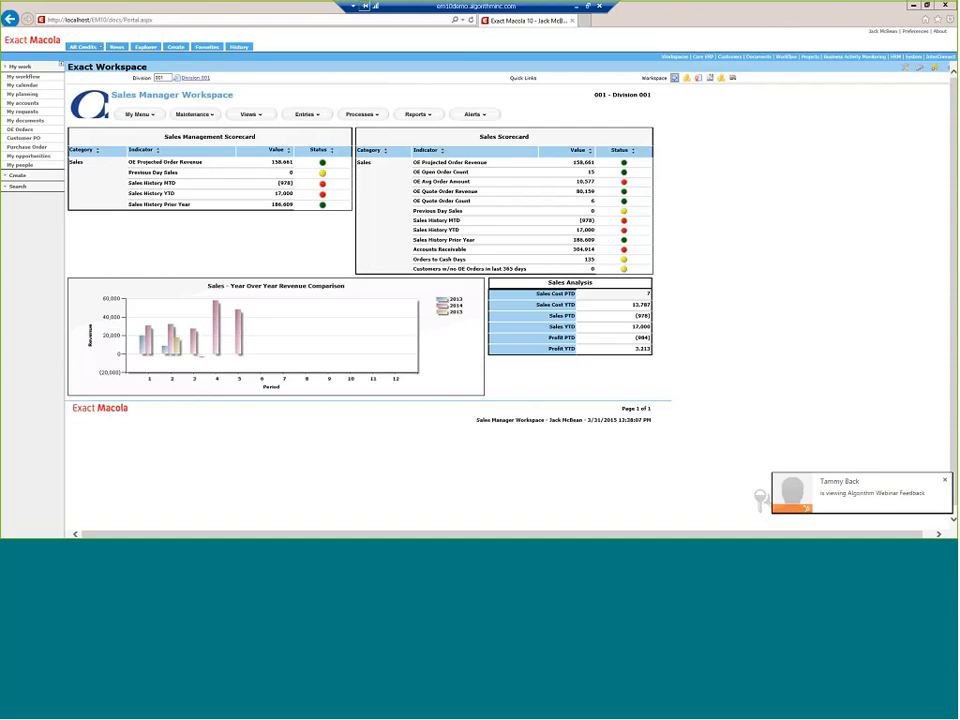
- Open a blank new opportunity entry form from the Sales Manager Workspace, look over its fields and close it without saving
click(945, 481)
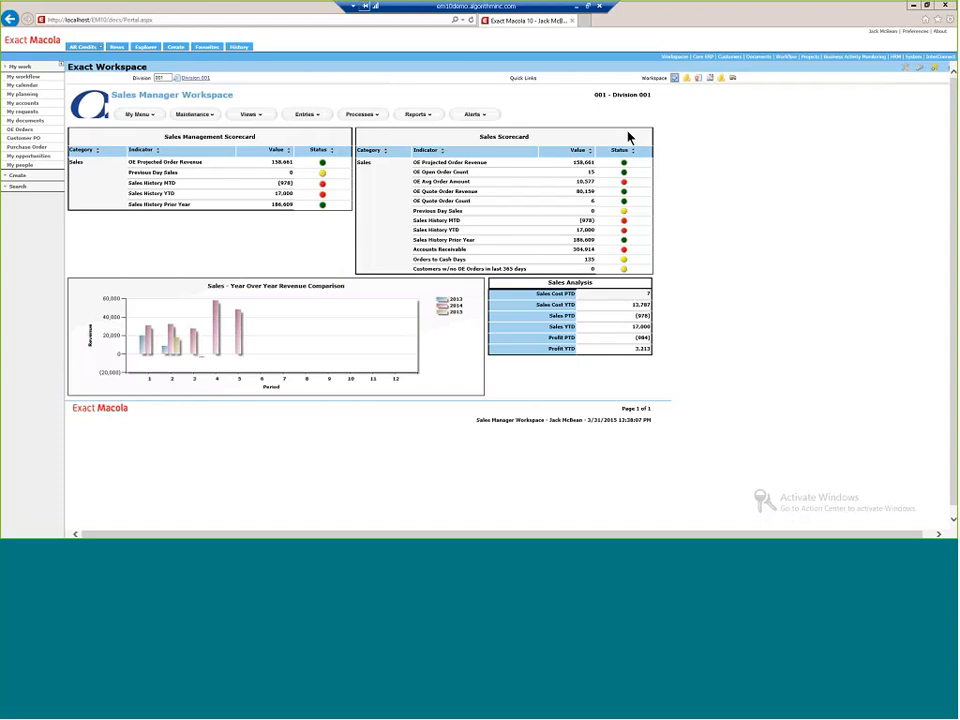
click(369, 117)
click(415, 116)
click(317, 117)
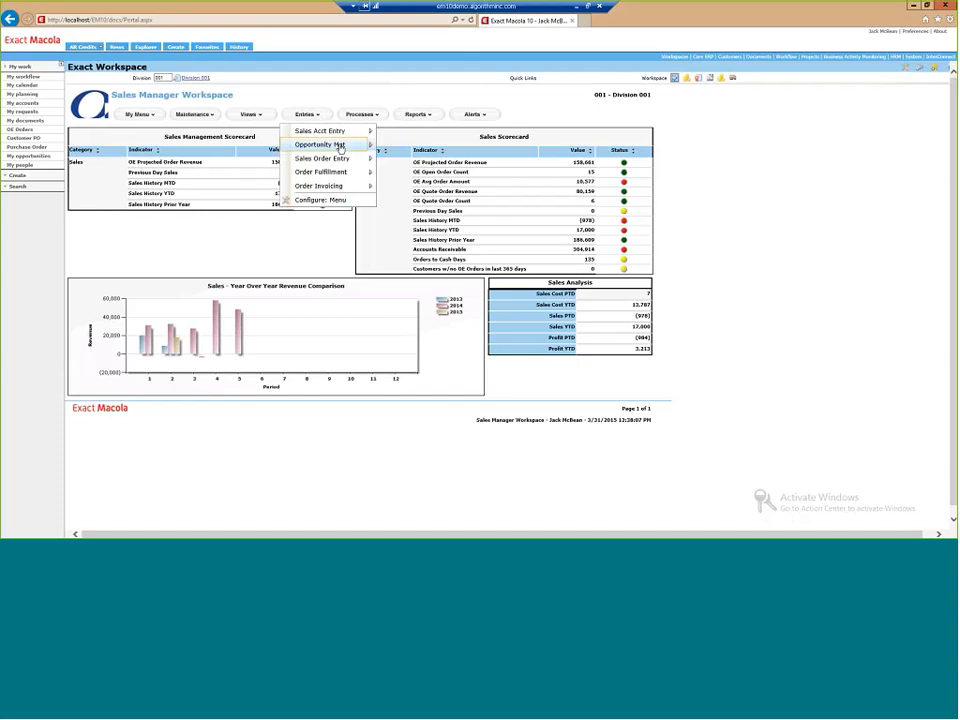
click(340, 146)
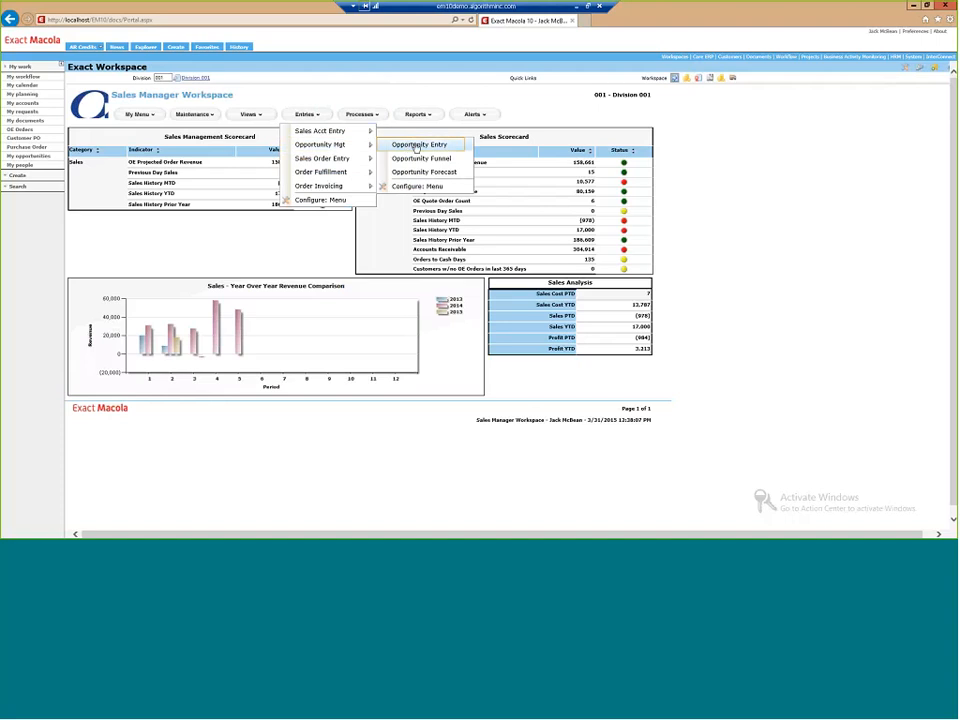
click(417, 147)
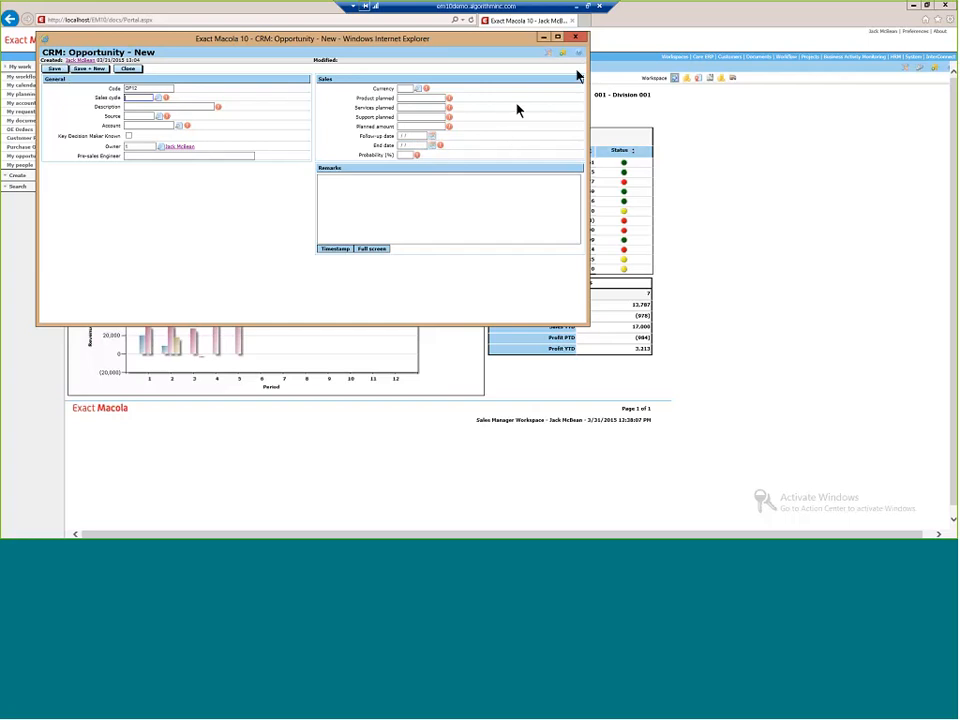
click(584, 38)
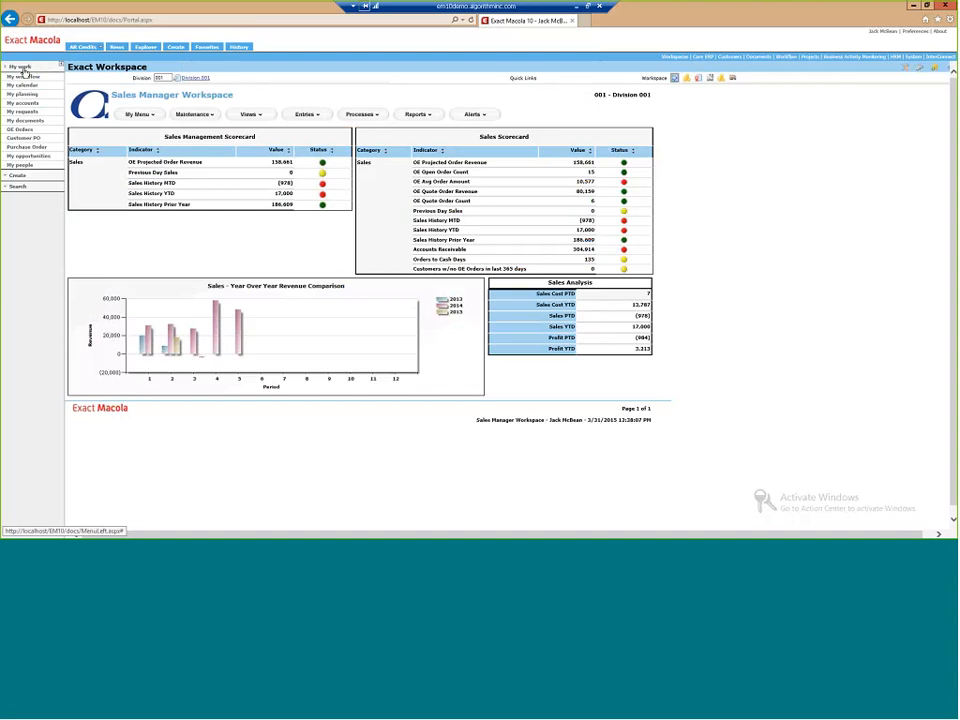
- Examine the personal work, record creation and search options, focusing on where opportunities can be listed, created and searched
click(22, 68)
click(20, 176)
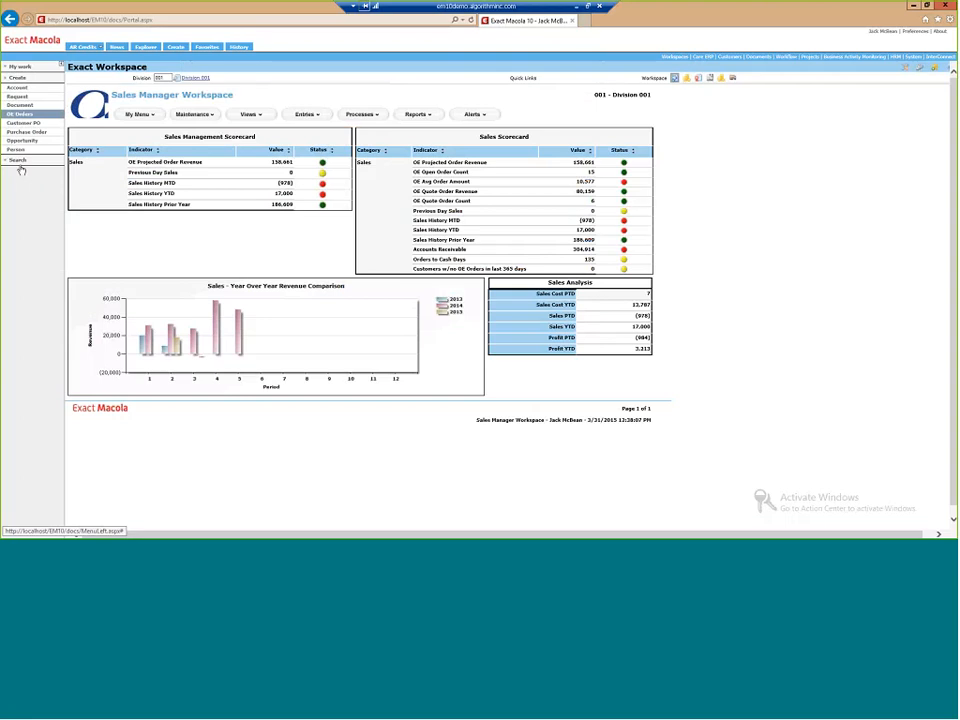
click(19, 162)
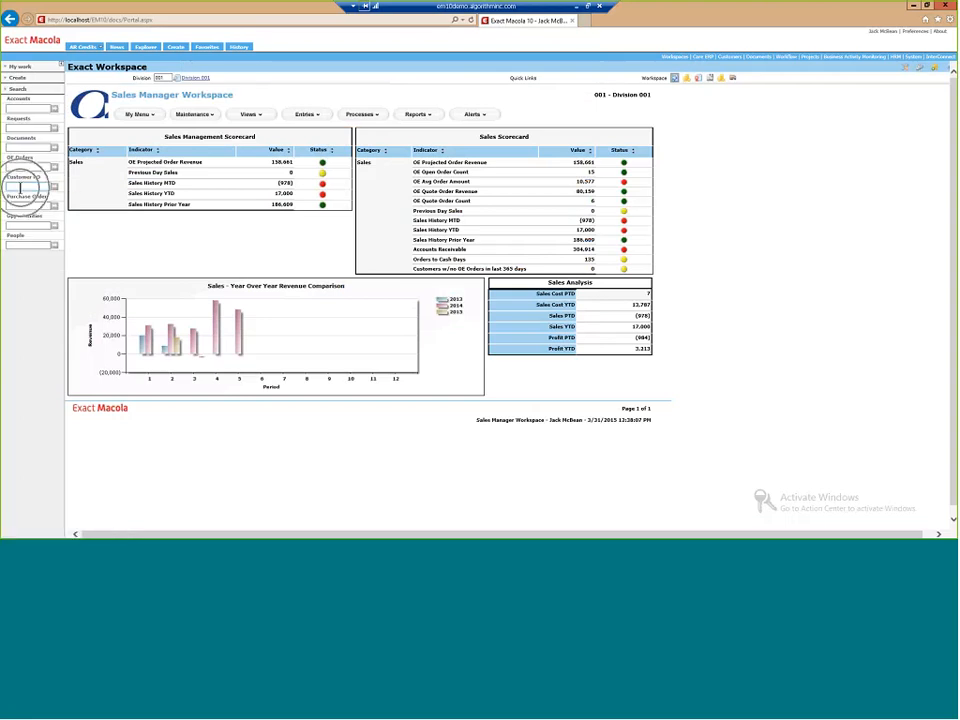
click(20, 67)
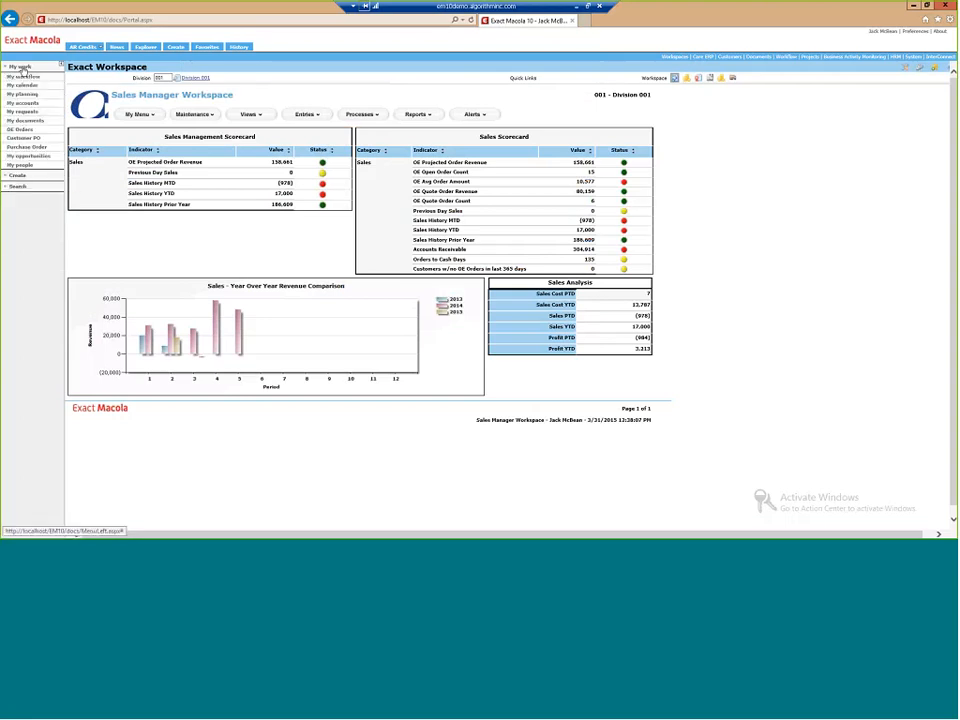
click(27, 157)
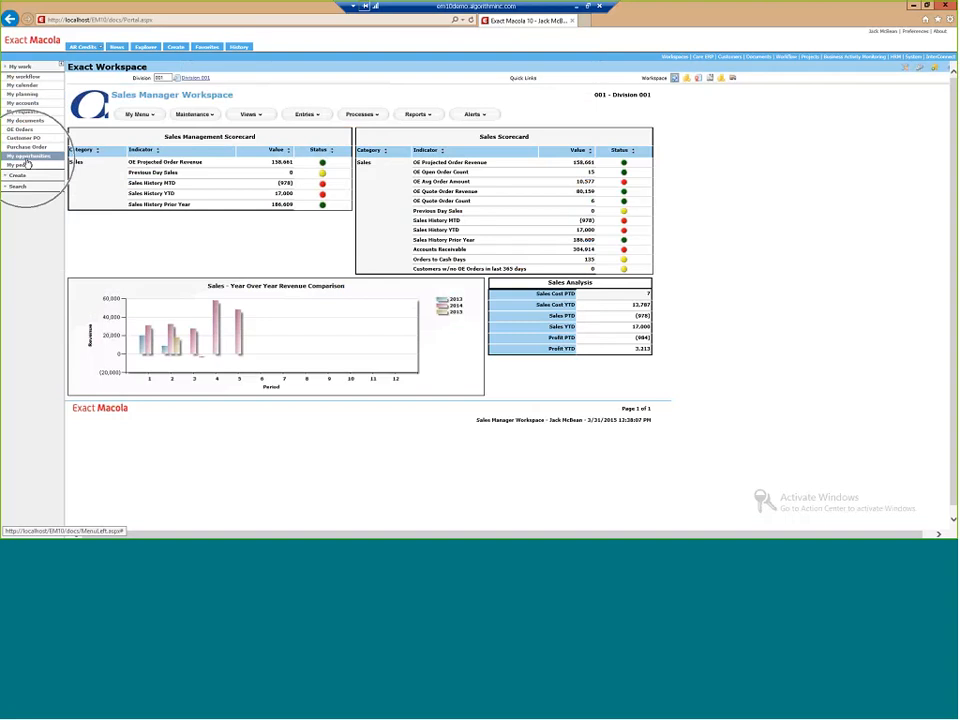
click(28, 162)
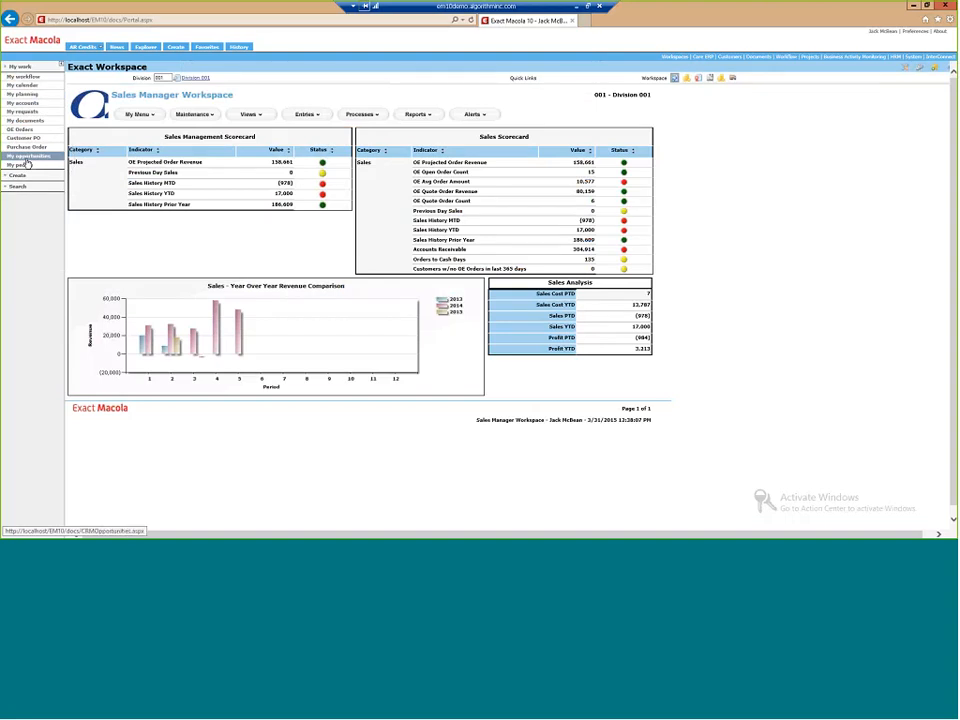
click(22, 177)
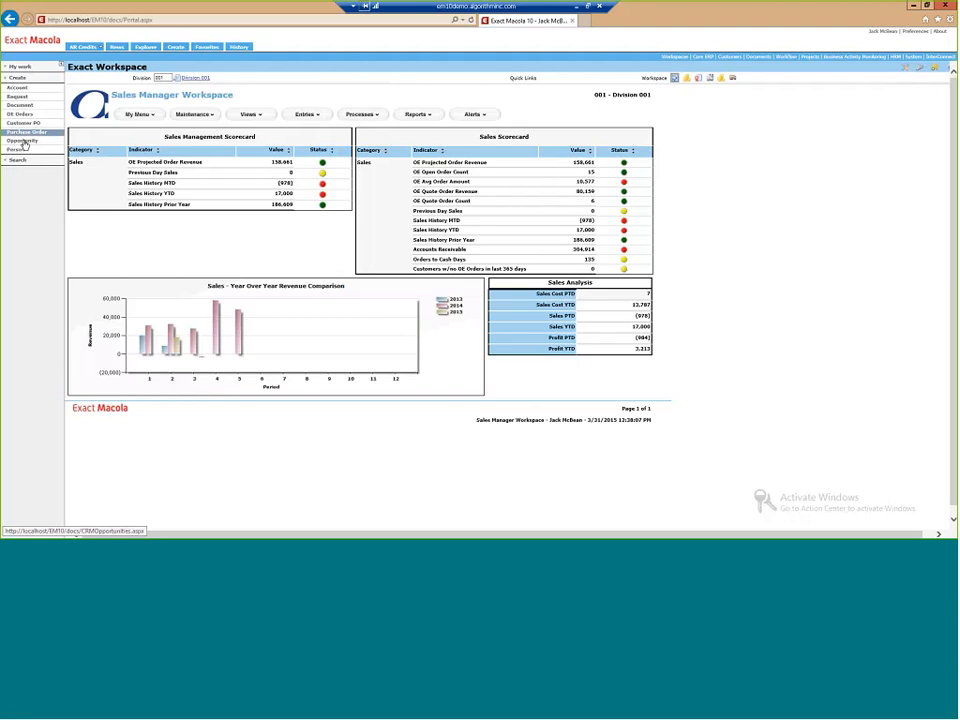
click(24, 142)
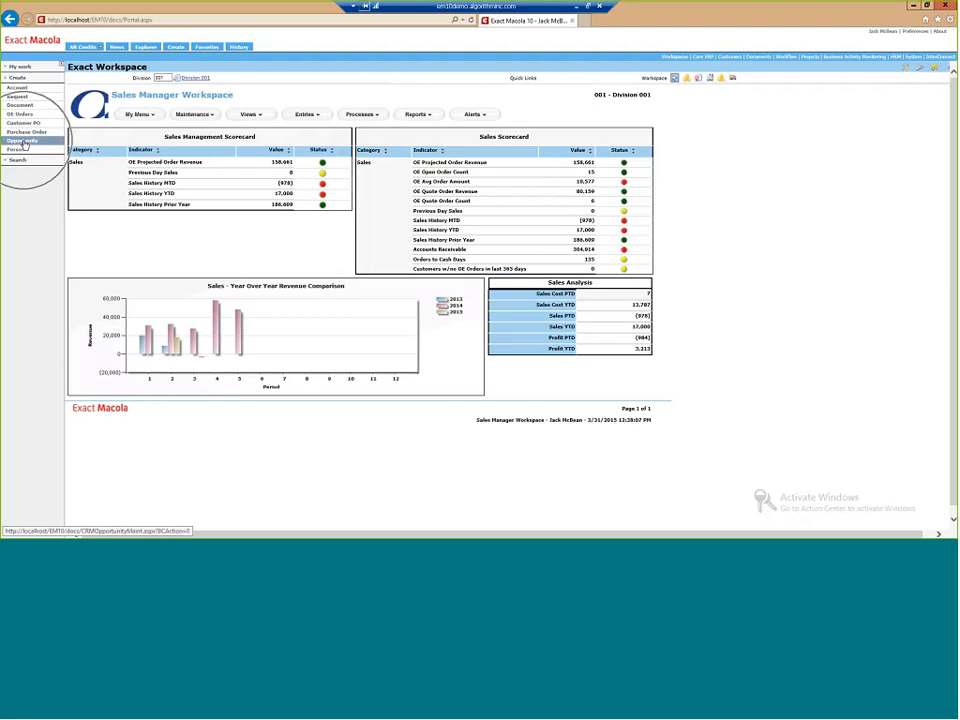
click(22, 161)
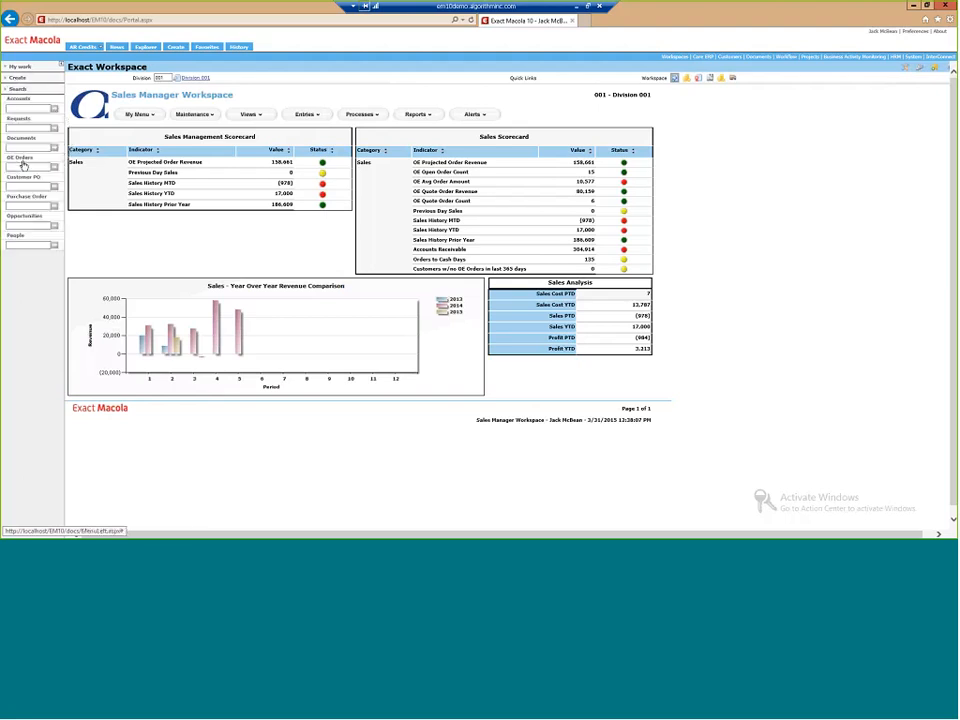
click(30, 226)
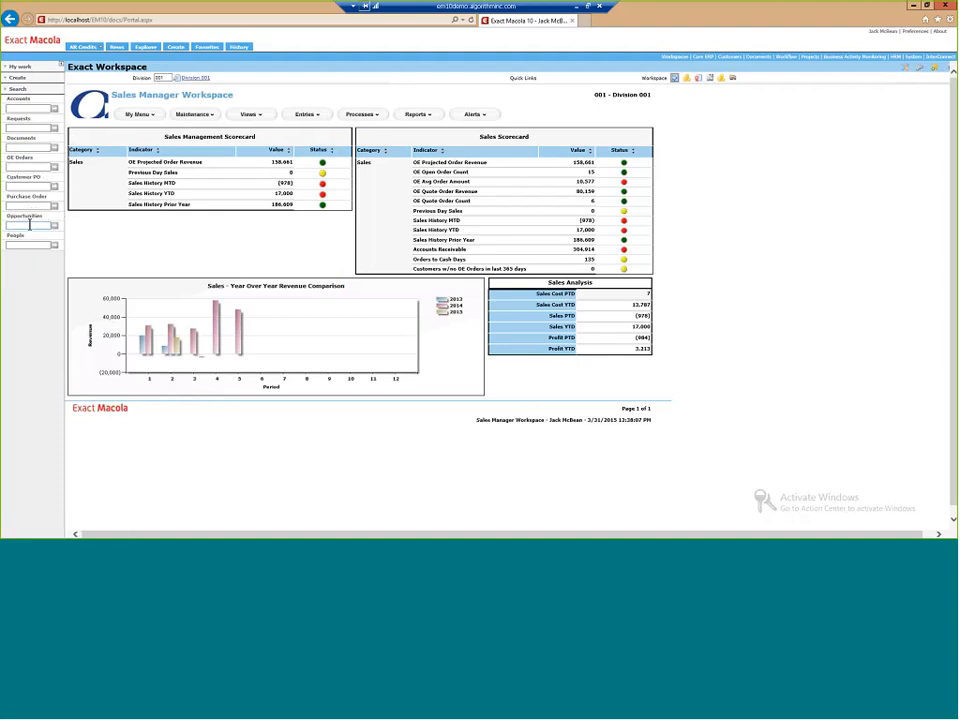
click(30, 225)
- Review the opportunity management settings in the Customers setup, including opportunity code generation, and leave without saving
click(729, 59)
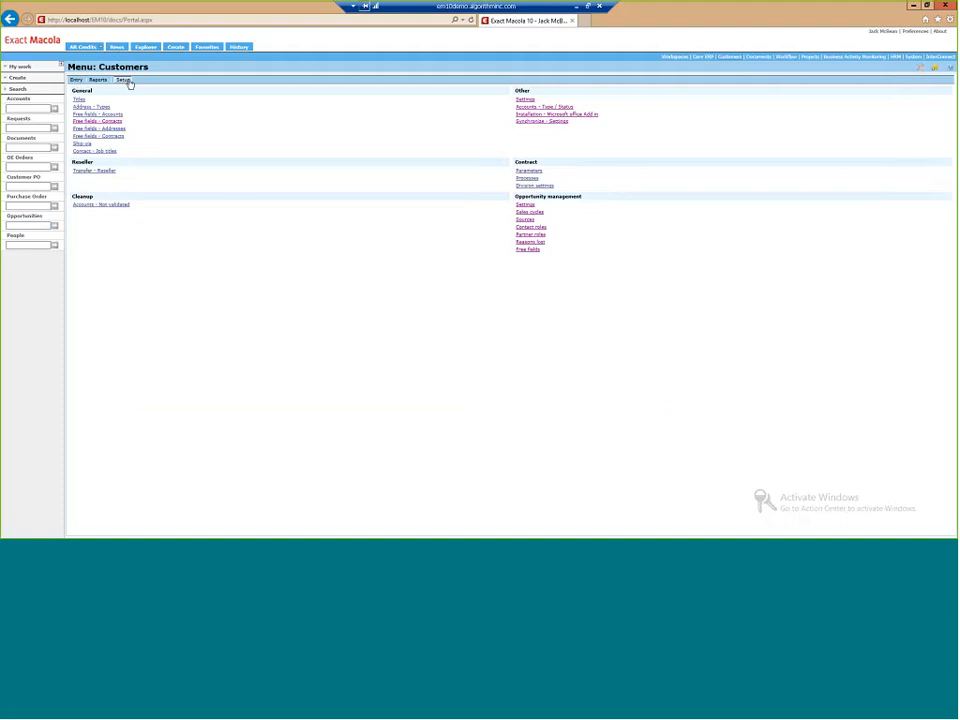
click(529, 212)
click(544, 213)
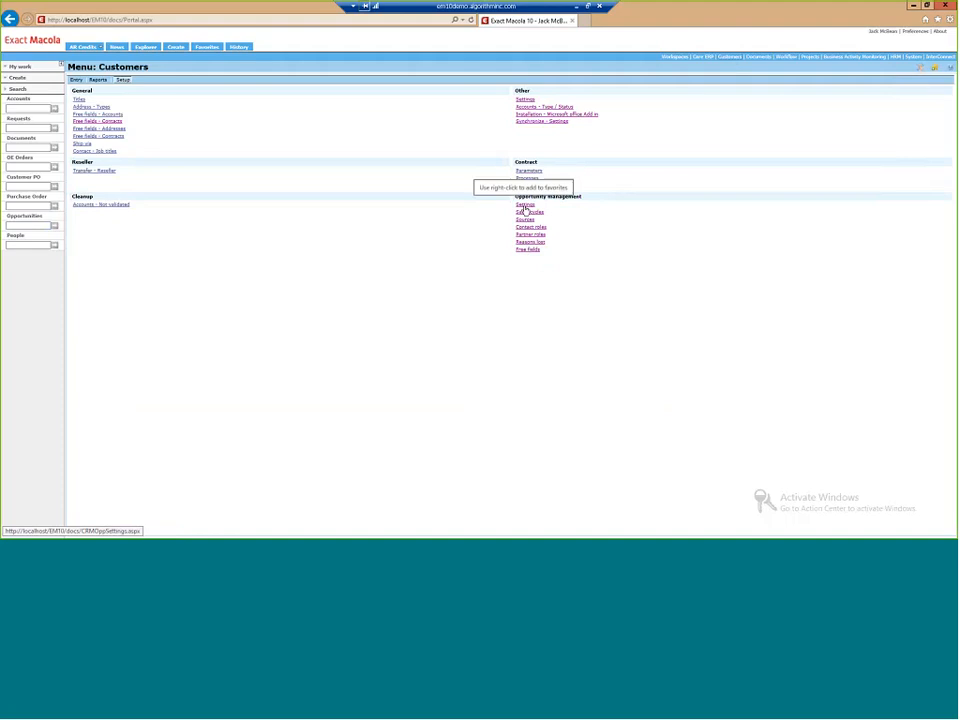
click(525, 206)
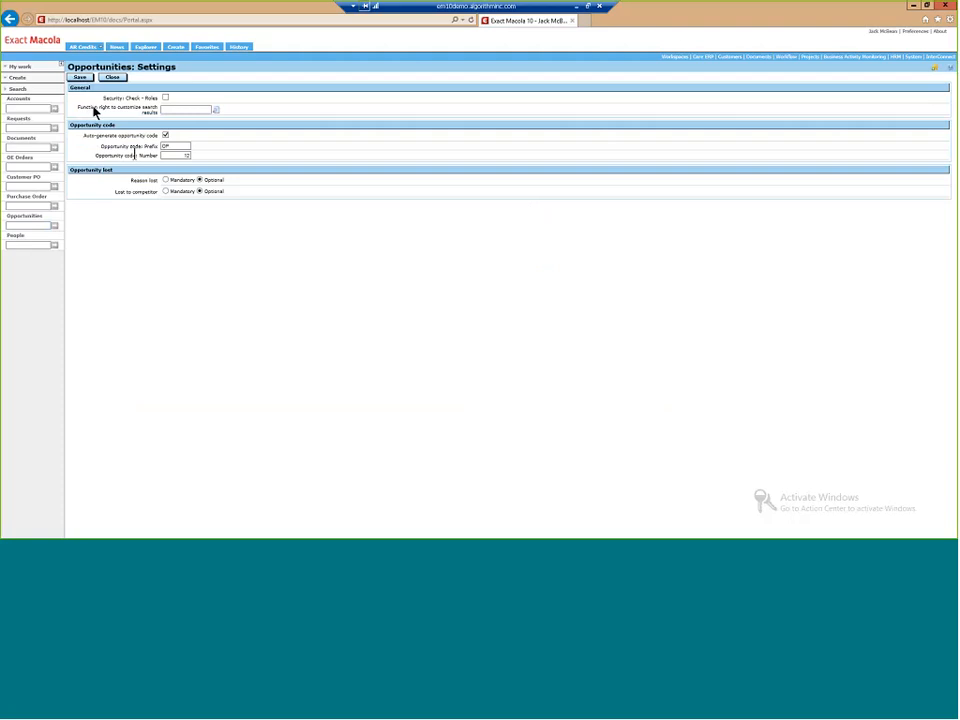
click(166, 136)
click(112, 77)
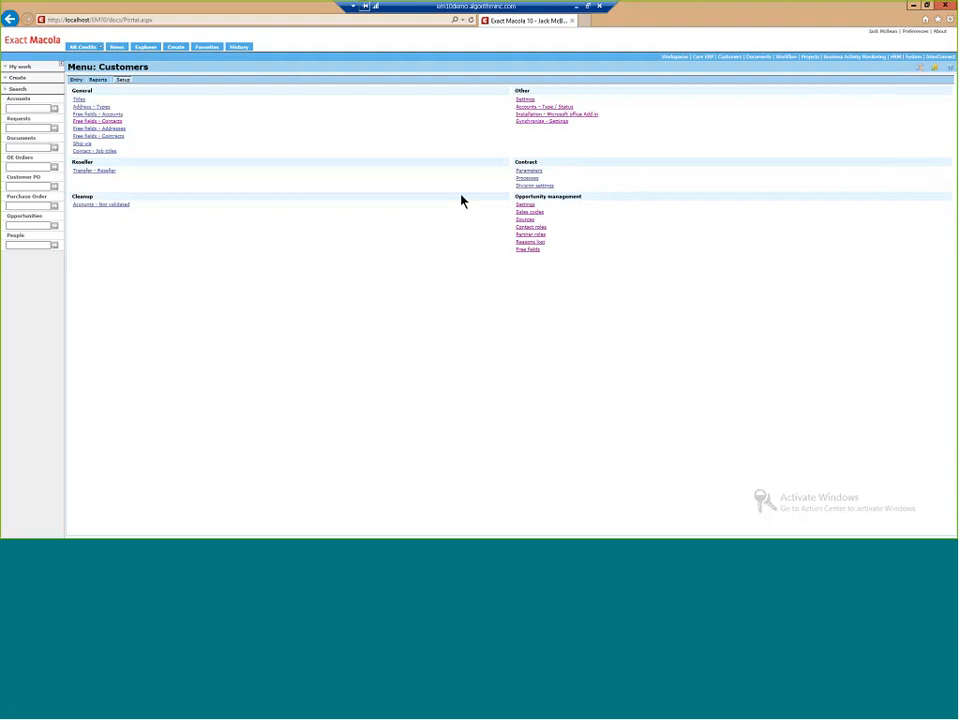
- Review the list of reasons for lost opportunities and the blank entry form for a new reason, and return to the Customers setup
click(533, 243)
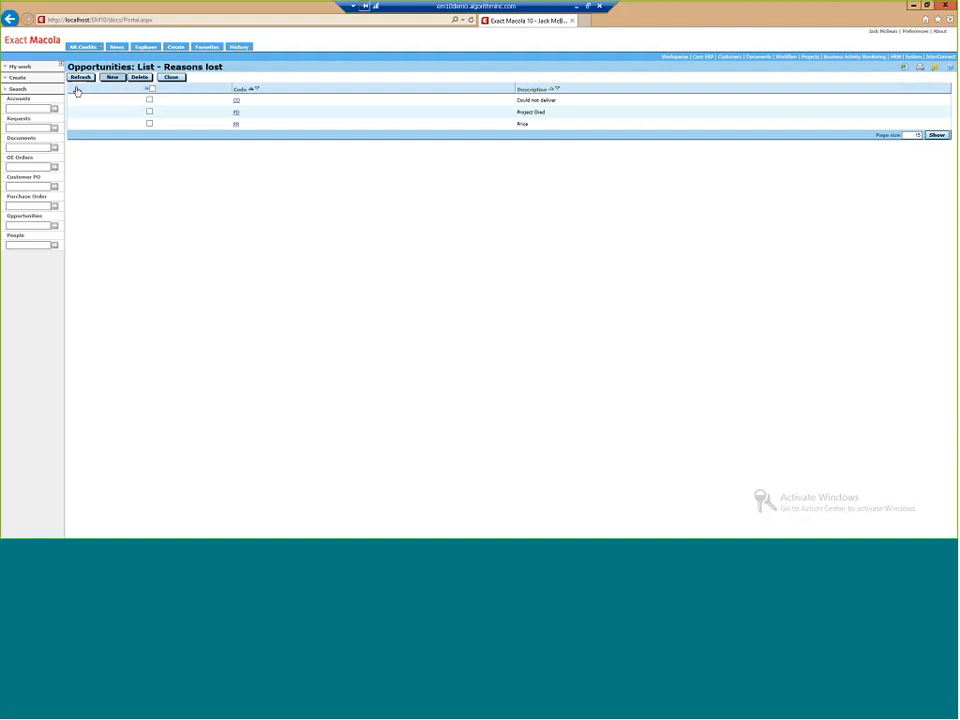
click(240, 102)
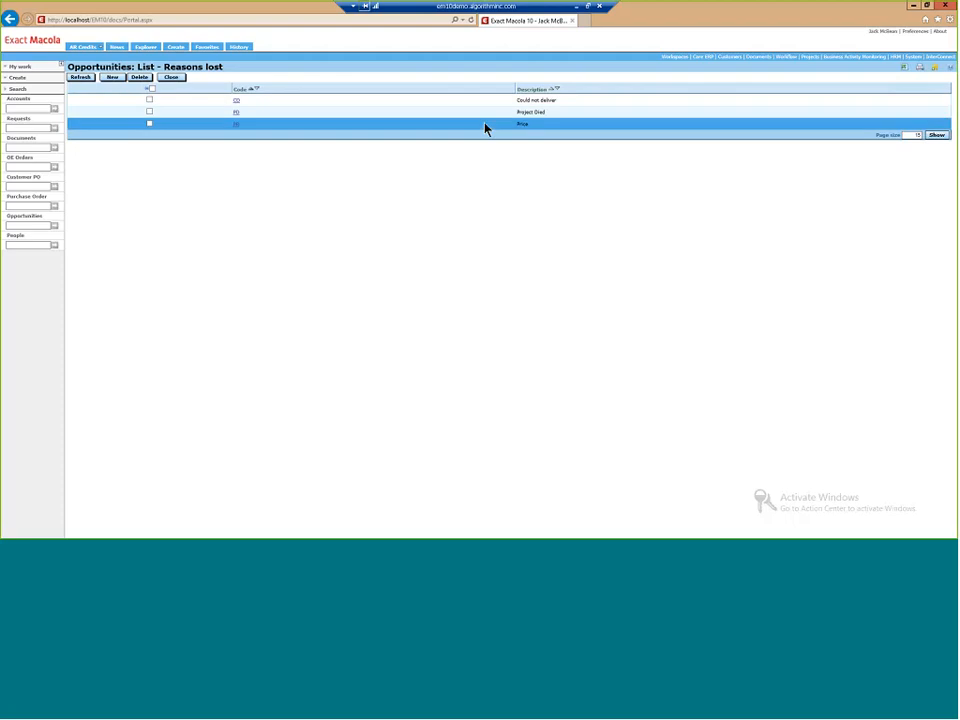
click(112, 78)
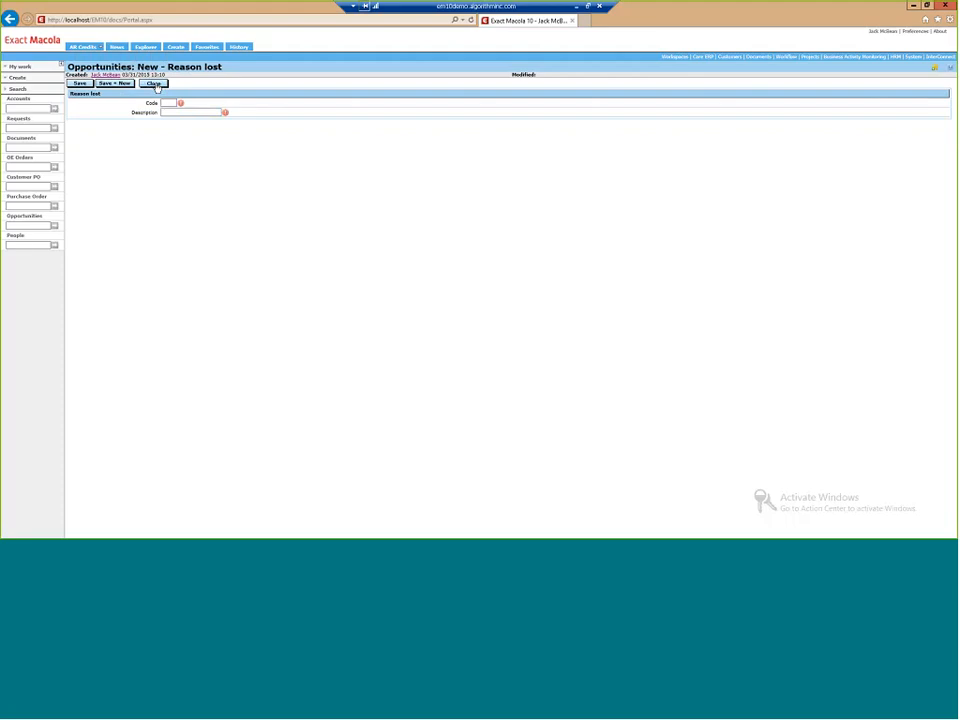
click(154, 84)
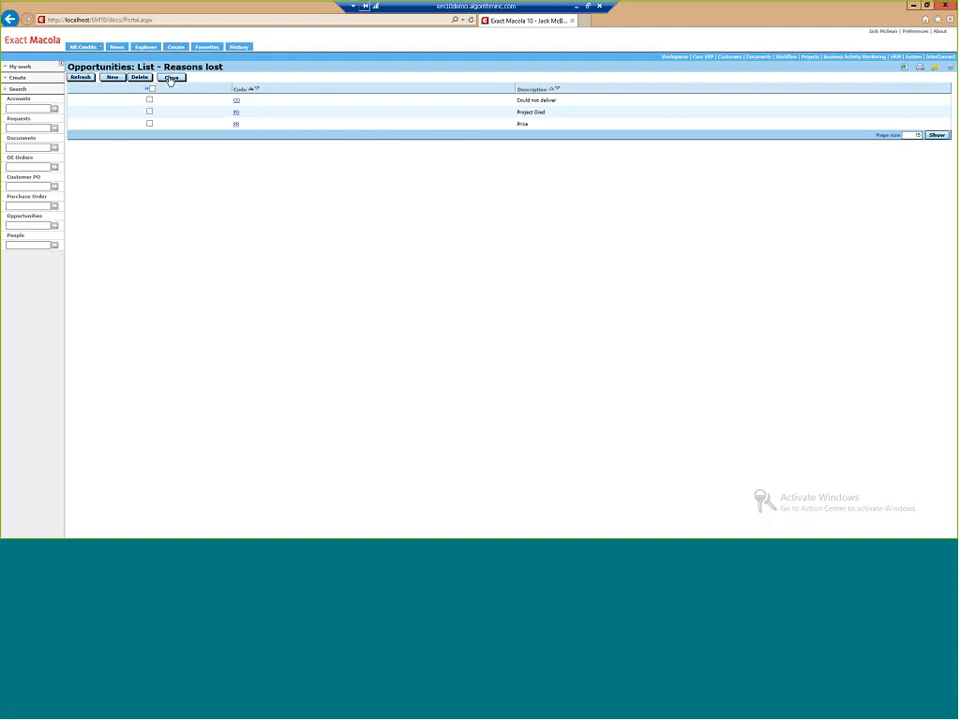
click(170, 78)
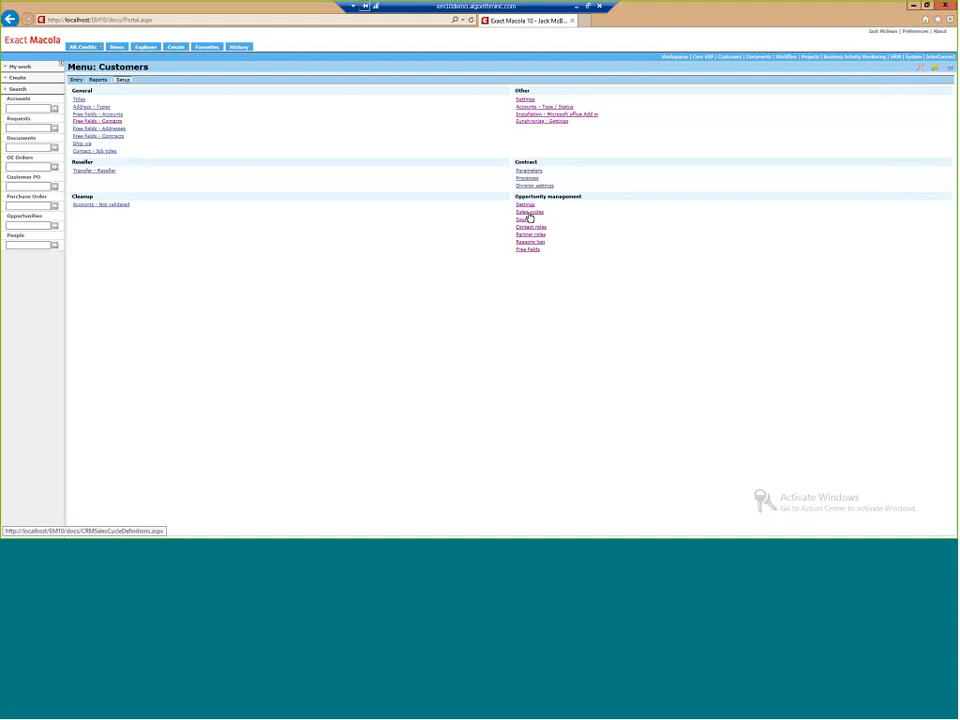
- List the active opportunity sales cycles and view the stages of the New Sale cycle
click(529, 214)
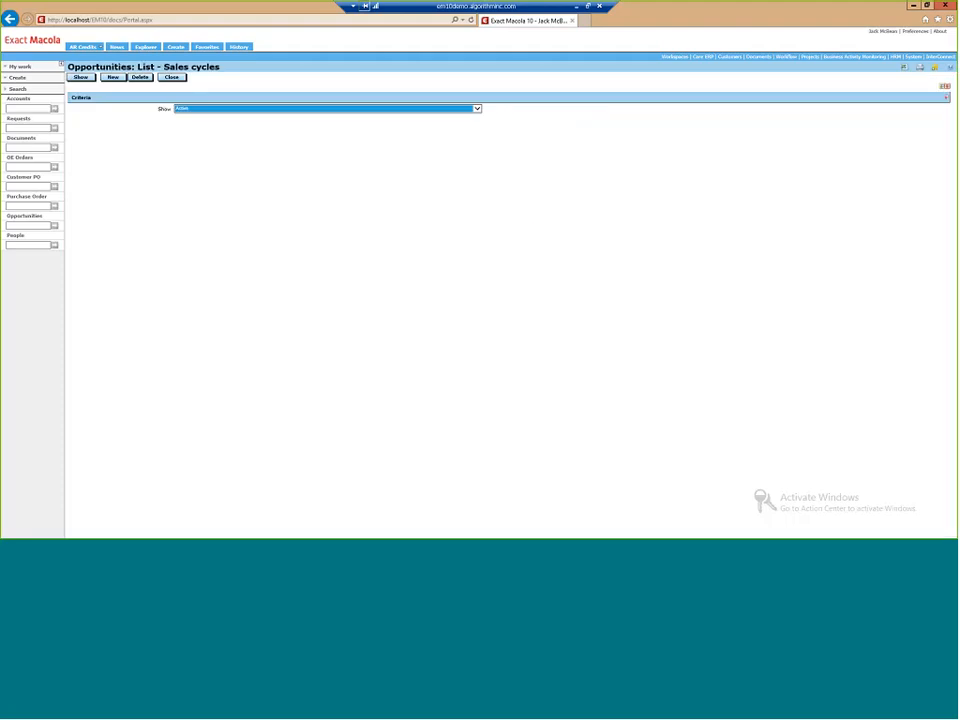
click(85, 78)
click(84, 80)
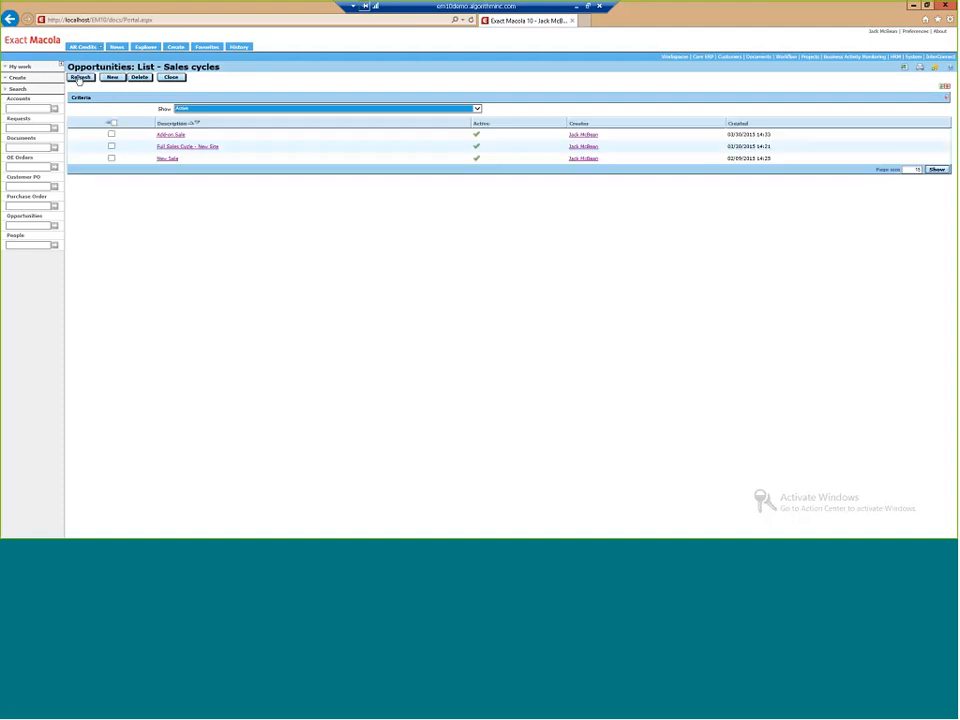
click(168, 148)
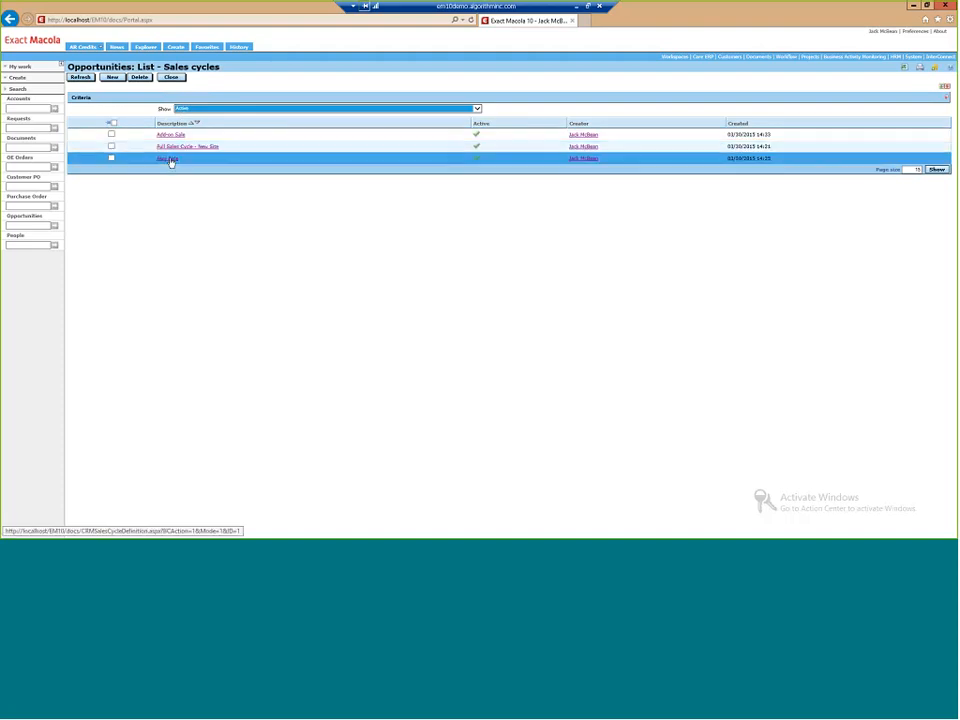
click(168, 159)
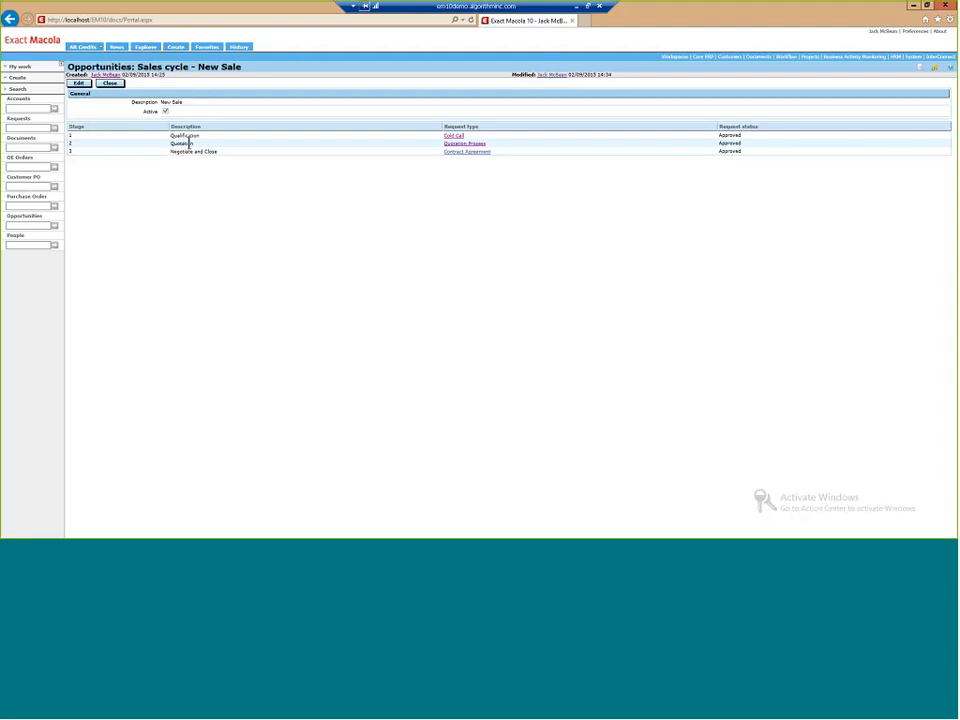
click(189, 143)
- Edit the New Sale cycle, switch its Active option off and on again, and leave without saving
click(80, 83)
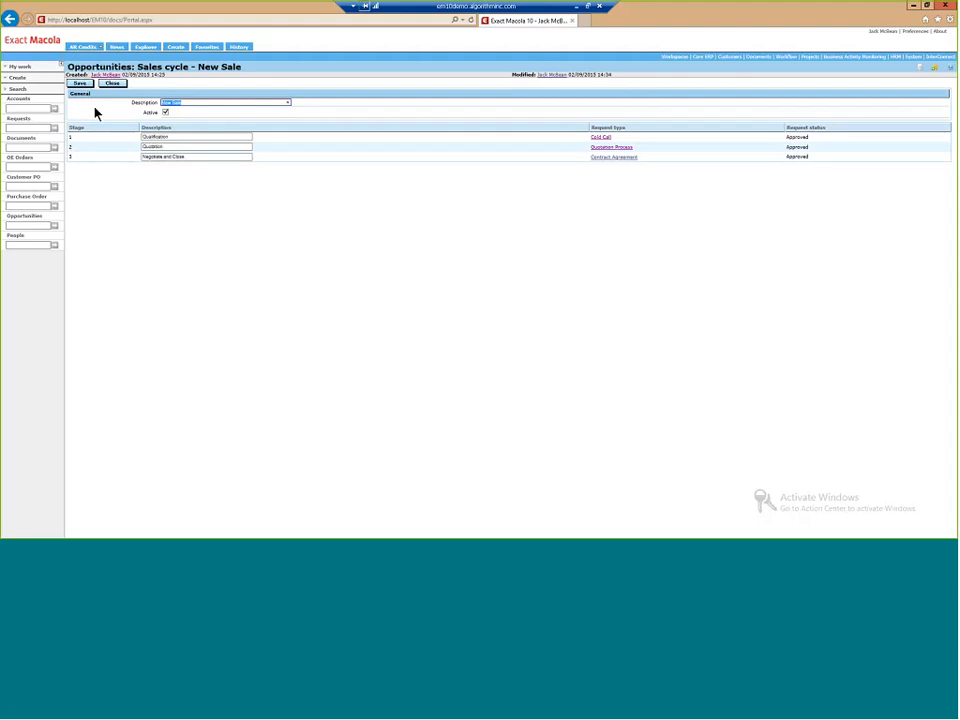
click(165, 113)
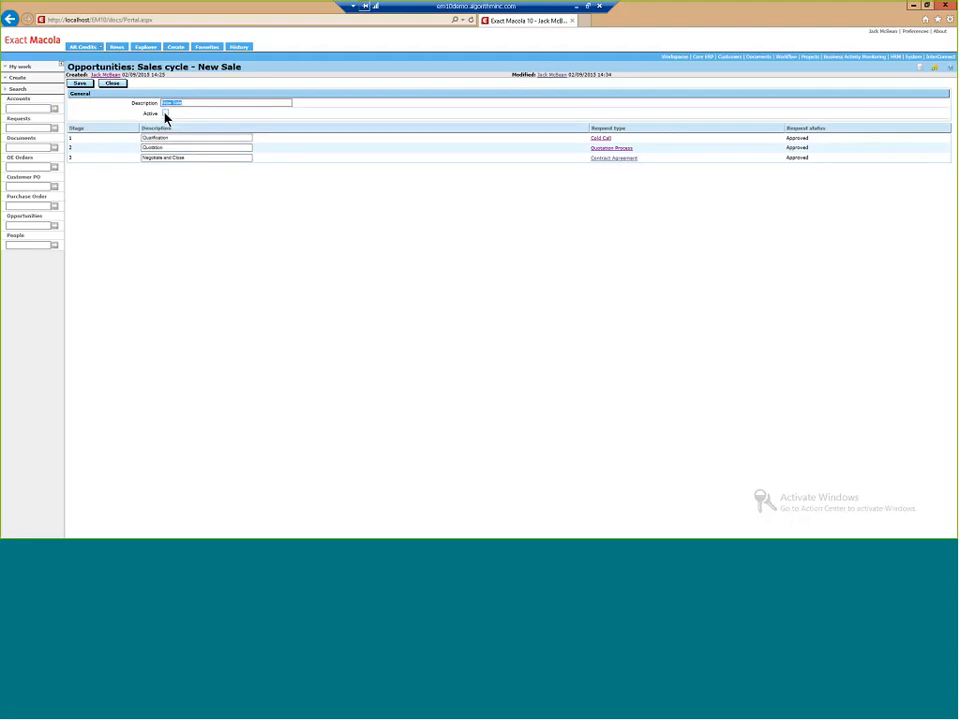
click(165, 114)
click(162, 157)
click(112, 83)
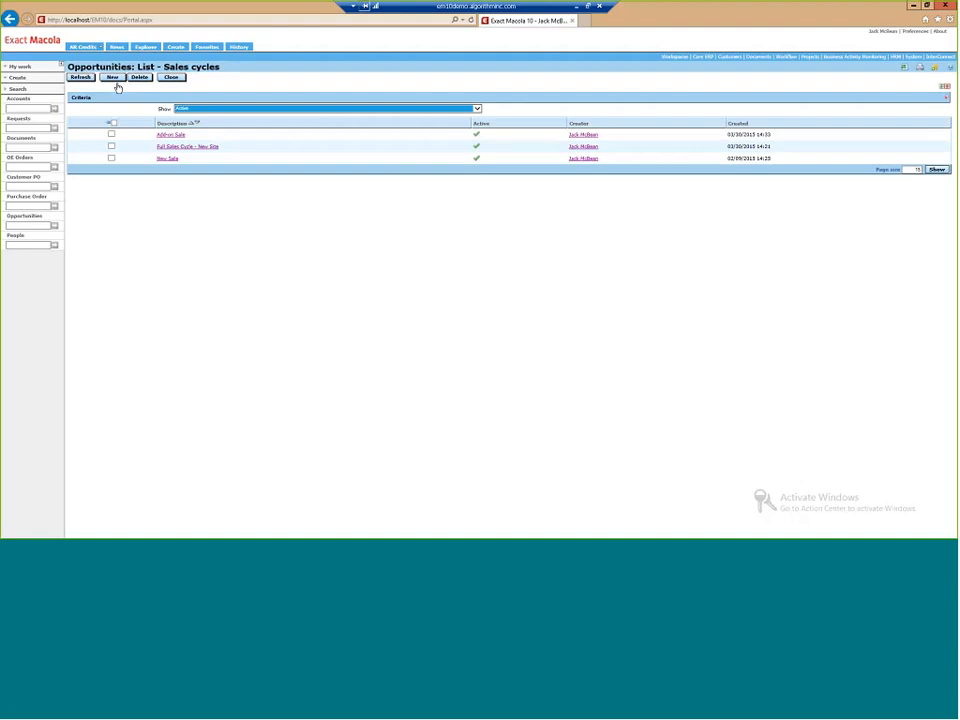
- Examine the stages, request types and request statuses of the Full Sales Cycle - New Site and Add-on Sale cycles
click(183, 148)
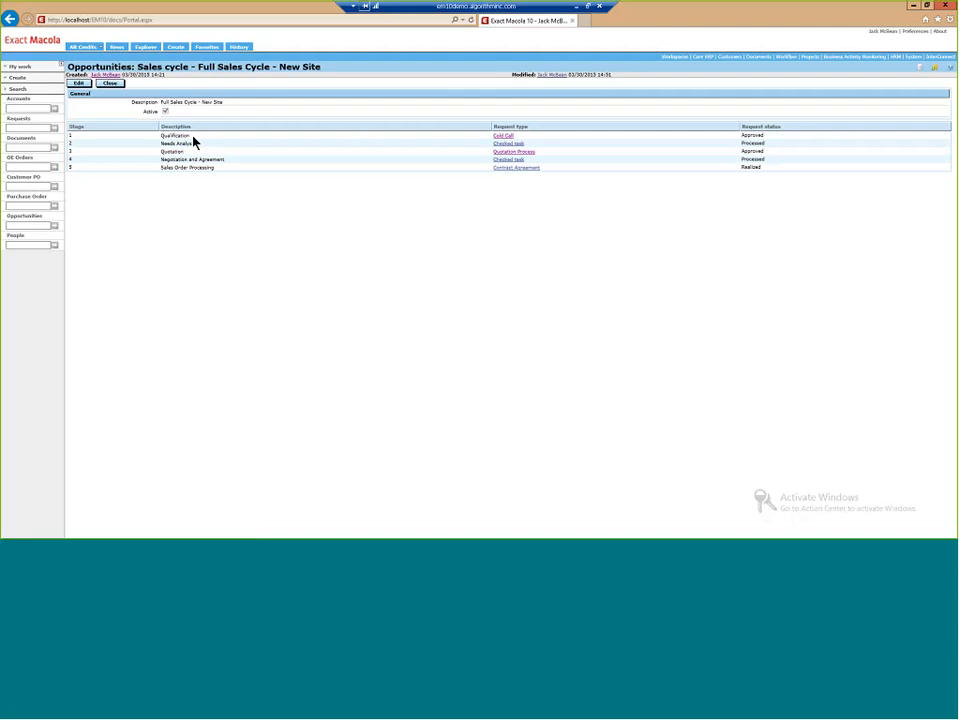
click(193, 141)
click(193, 150)
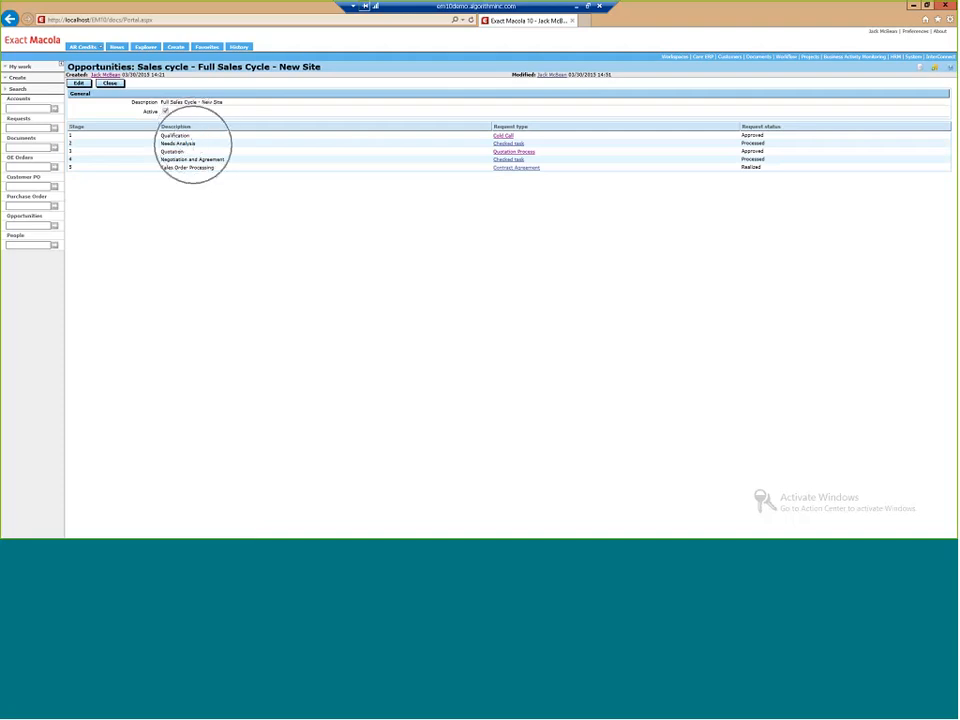
click(193, 154)
key(ctrl)
key(ctrl)
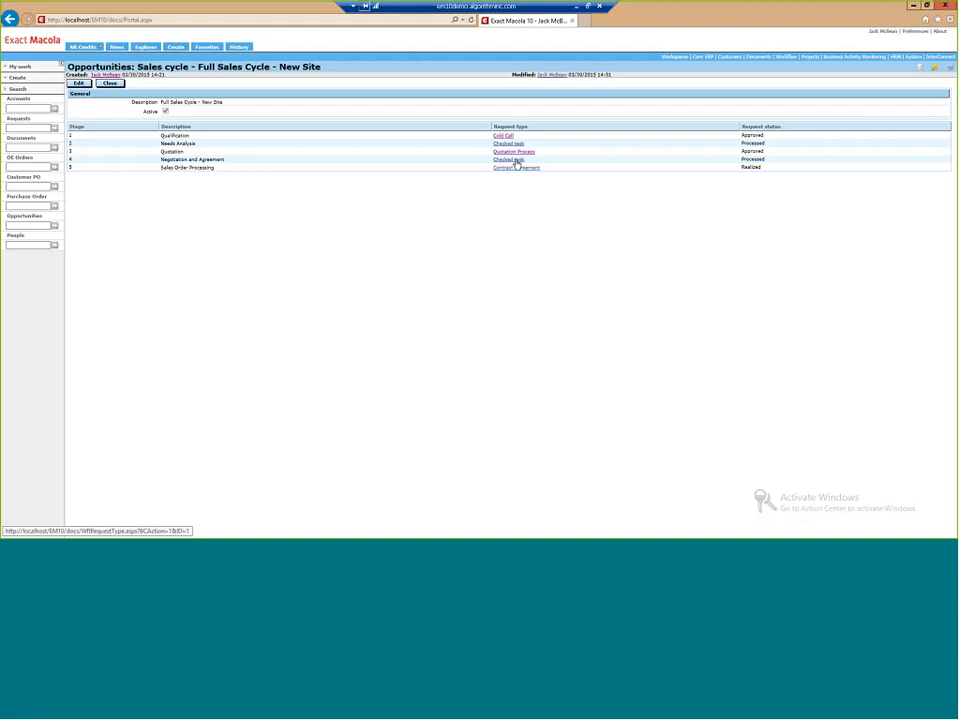
click(112, 83)
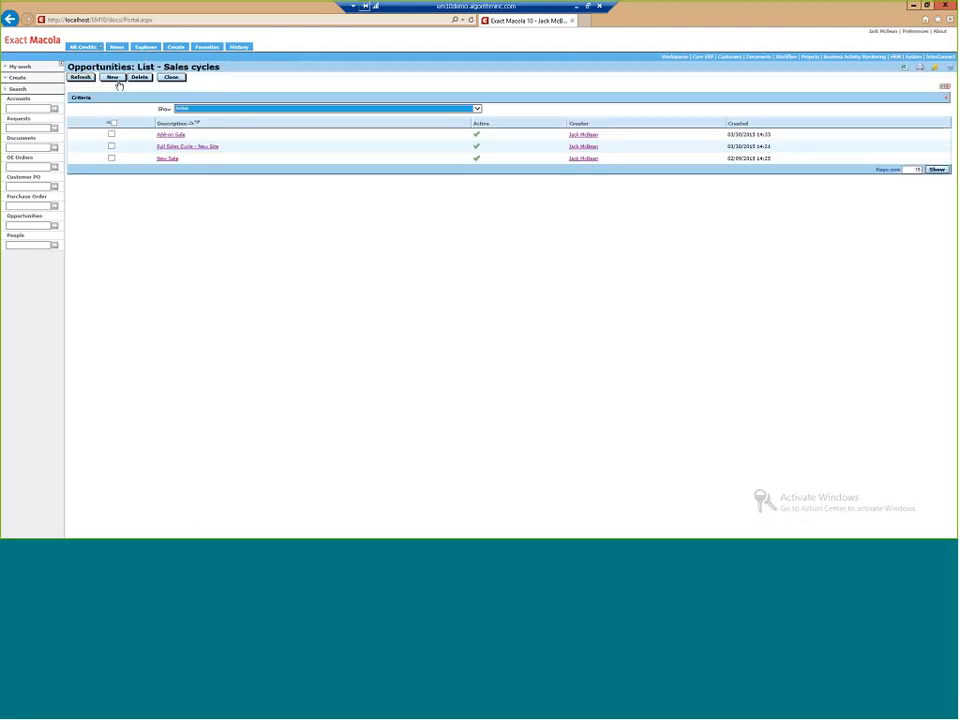
click(178, 137)
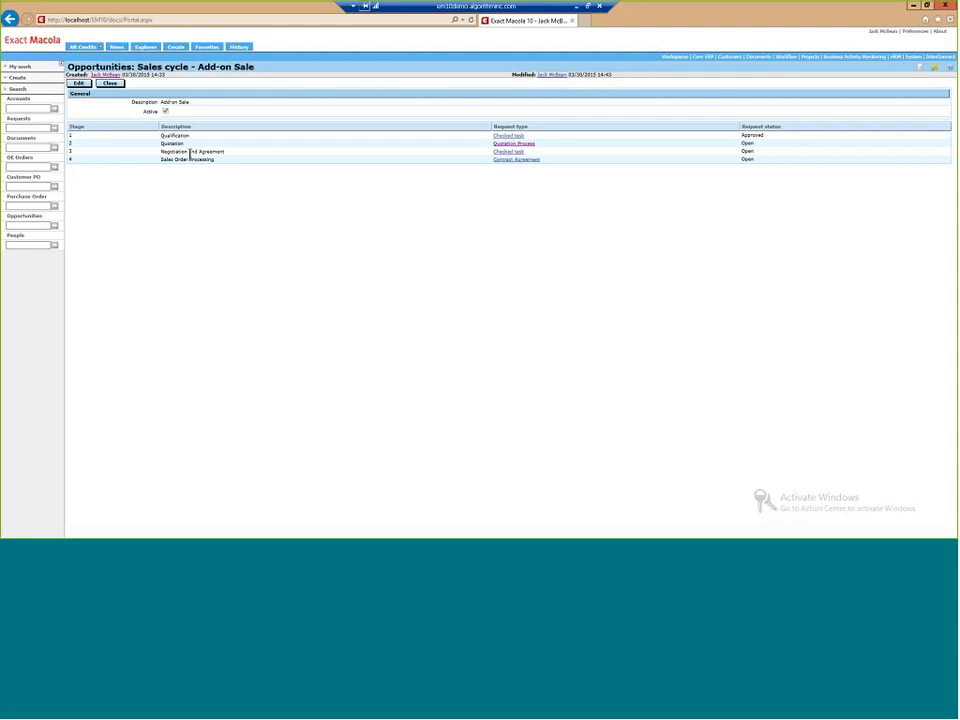
- Leave the Add-on Sale cycle and start a new active opportunity sales cycle with the description Test cycle
click(110, 83)
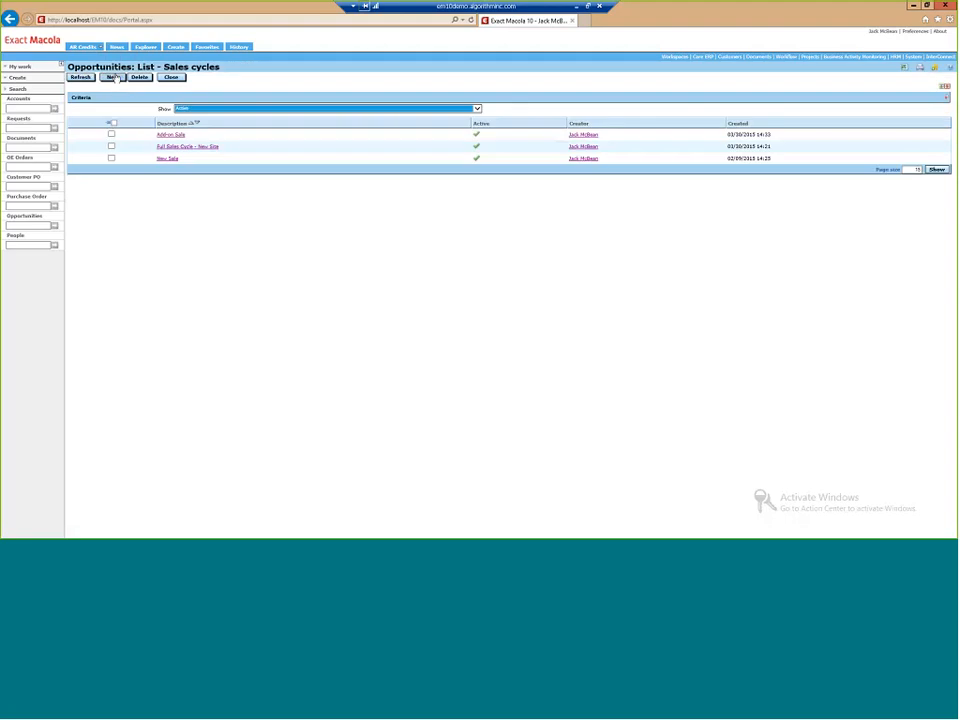
click(112, 77)
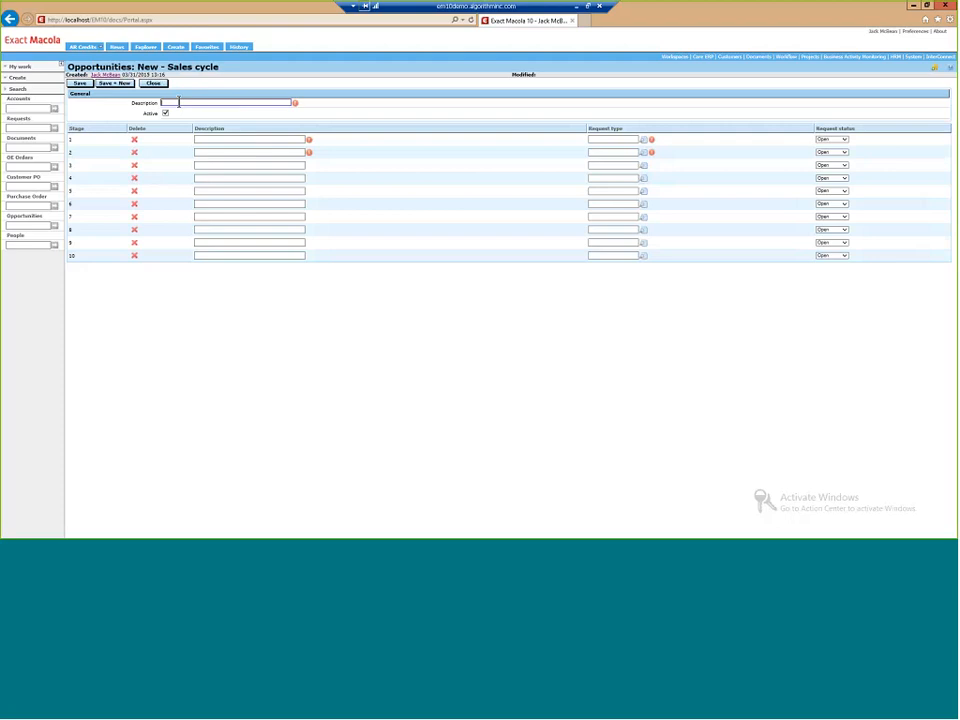
text(Test cycle)
click(166, 114)
- Define stage 1 of the sales cycle as Qualify, with request type Cold Call and request status Processed
click(218, 140)
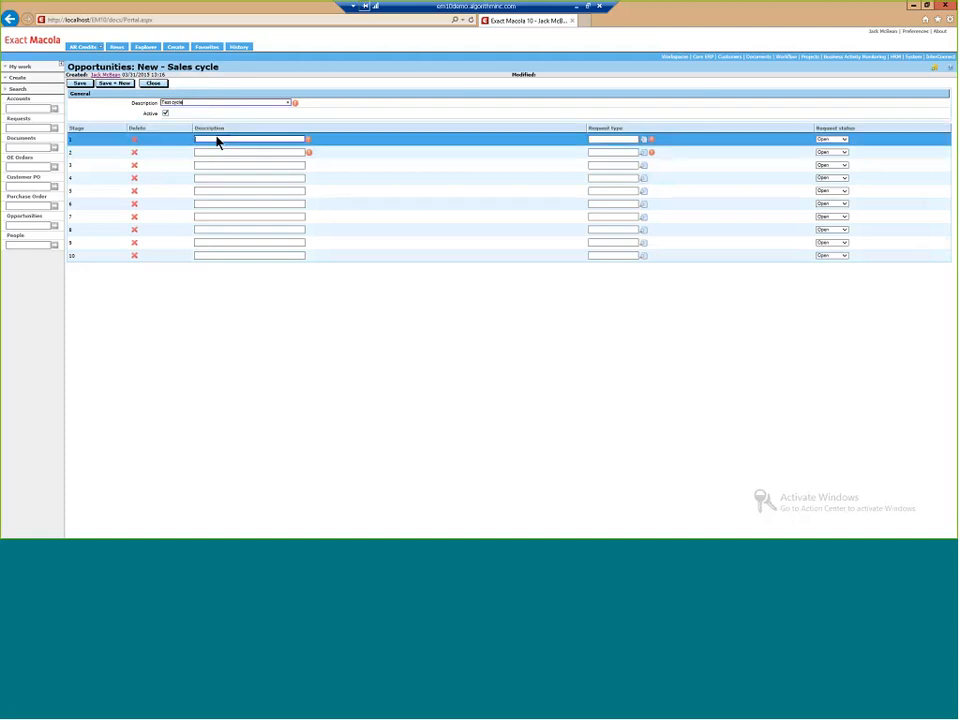
click(218, 140)
text(Q)
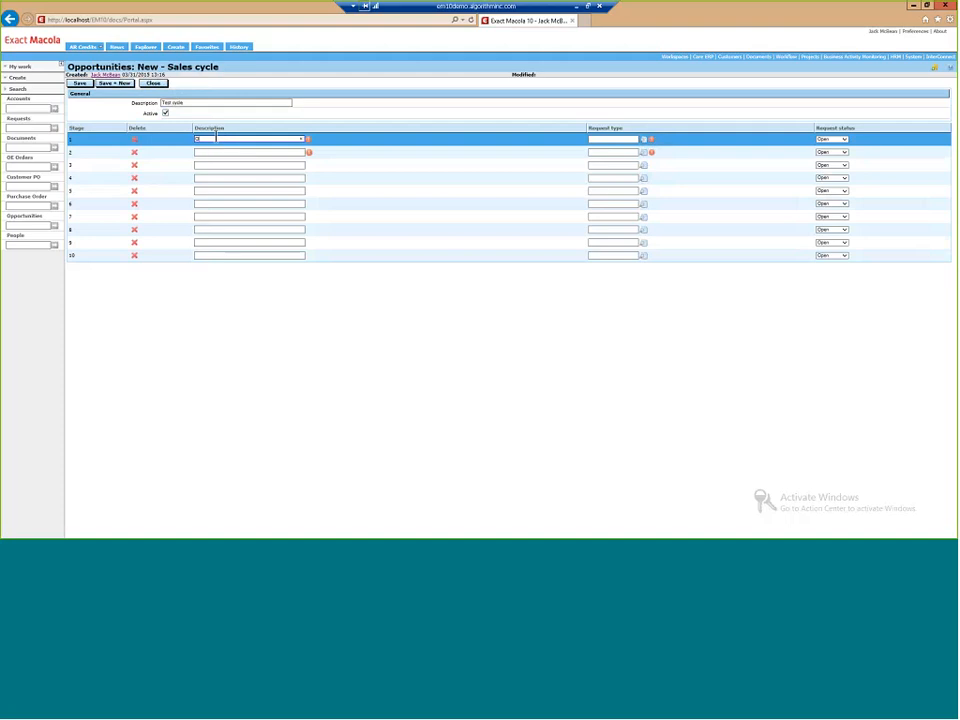
text(ualify)
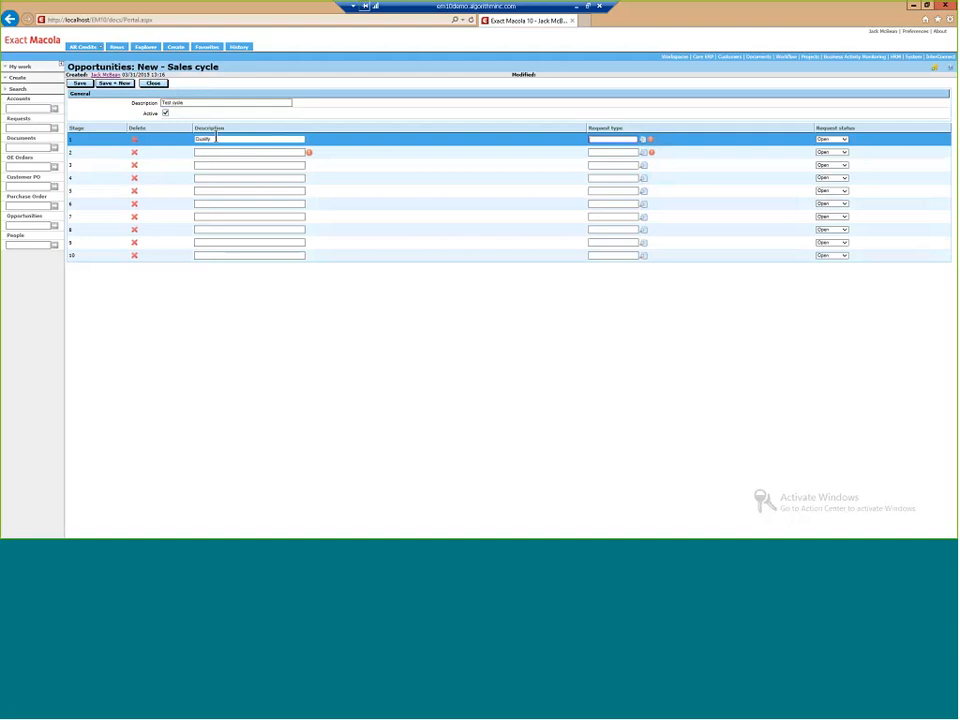
key(Tab)
click(644, 140)
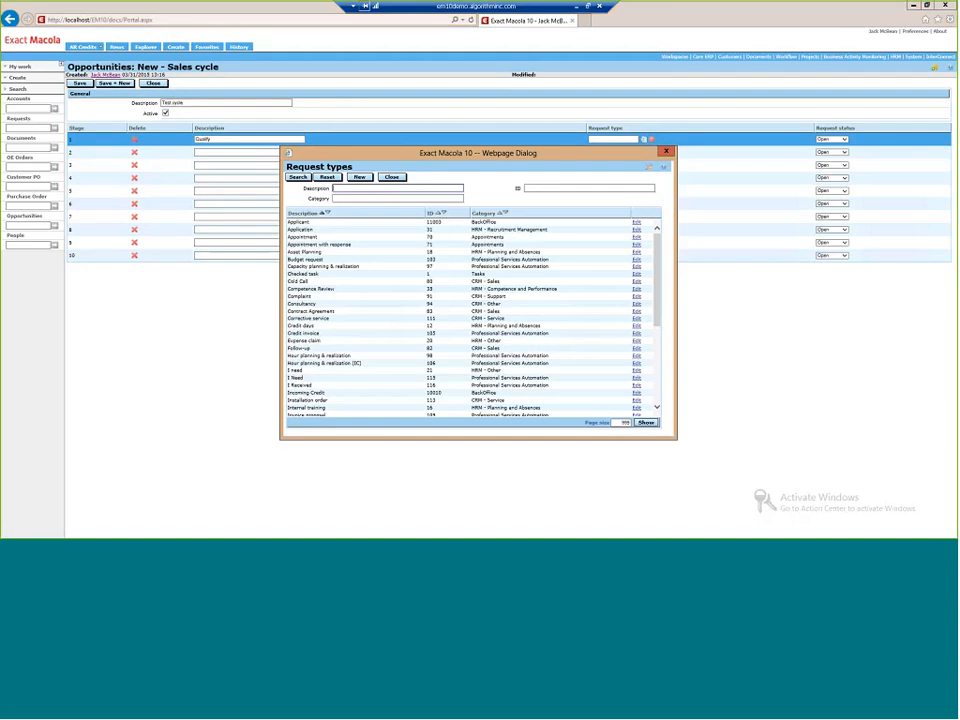
click(340, 285)
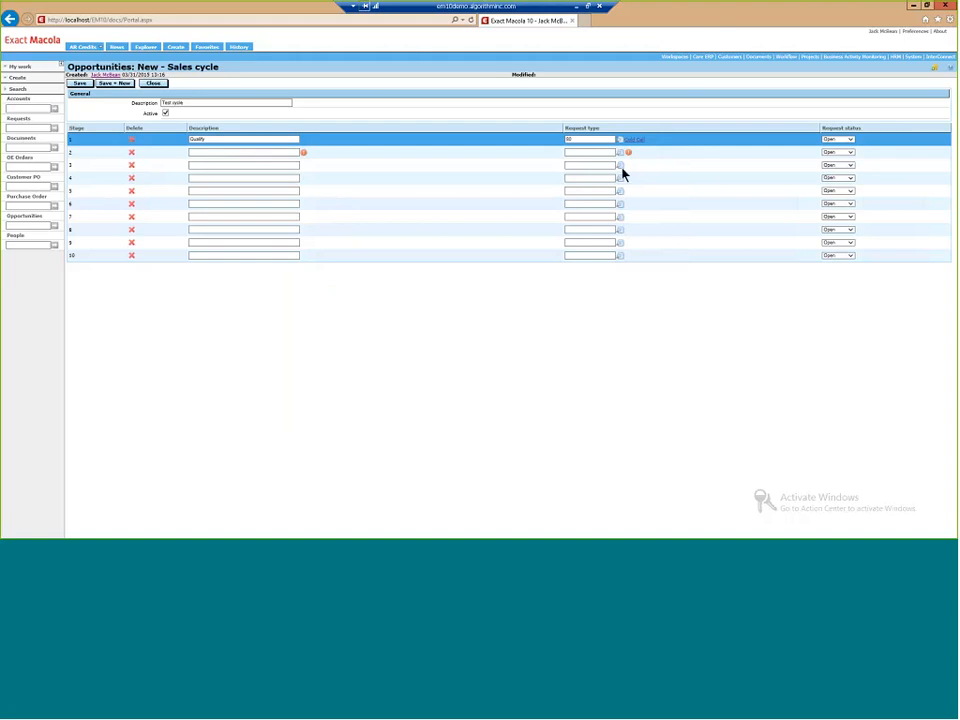
click(850, 140)
- Define stage 2 as Needs Analysis, filtering request types by category sales to pick Follow-up, with request status Realized
click(240, 155)
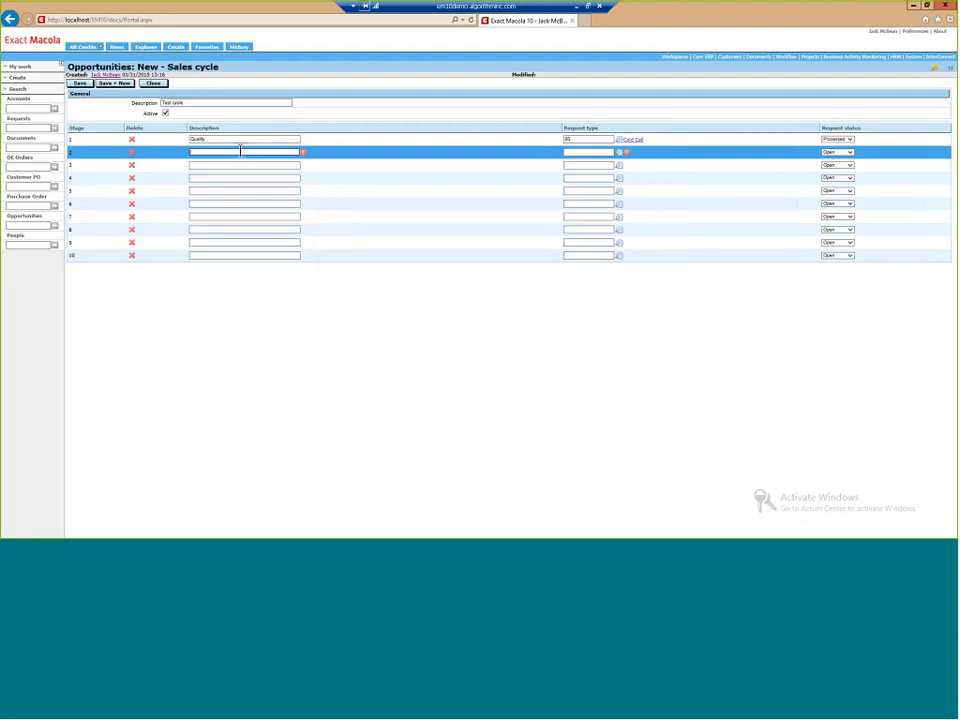
text(Needs Analysis)
click(621, 155)
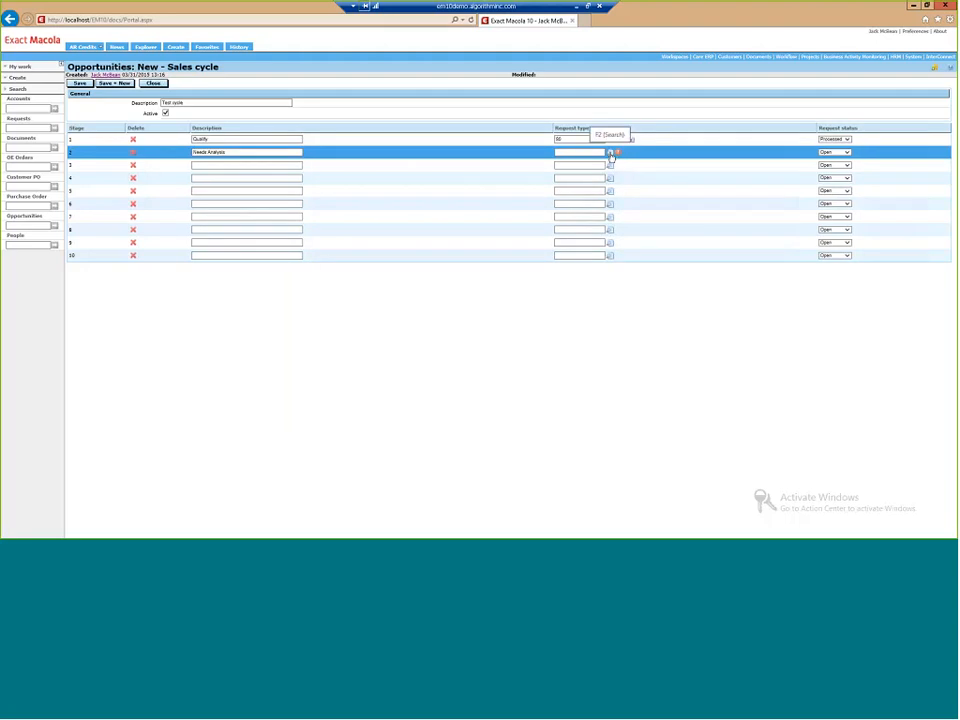
click(610, 153)
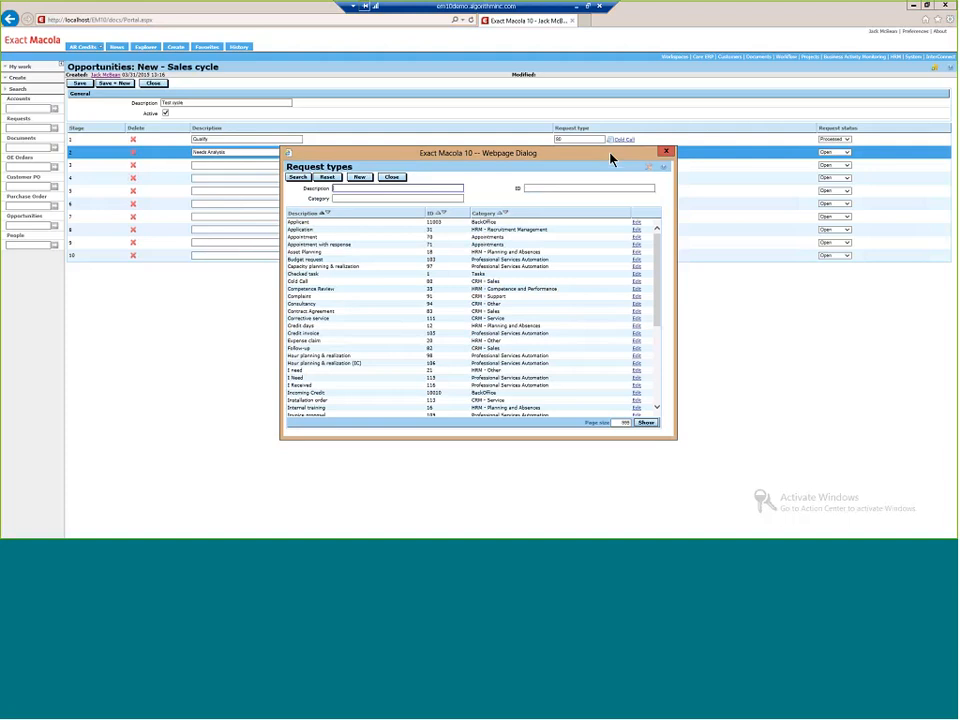
click(572, 229)
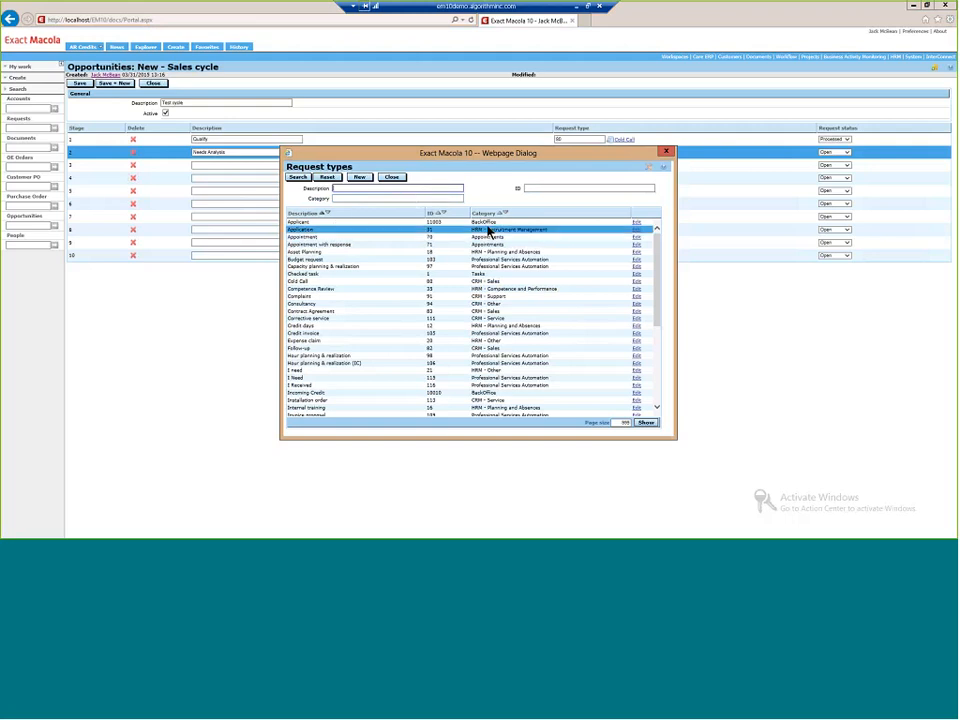
click(368, 198)
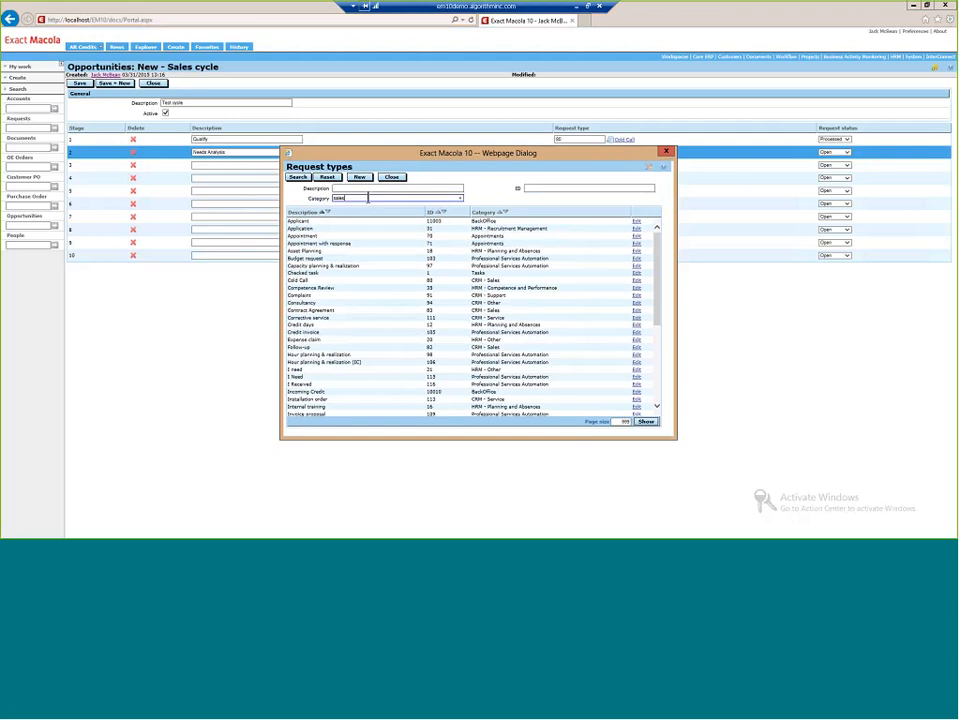
key(Return)
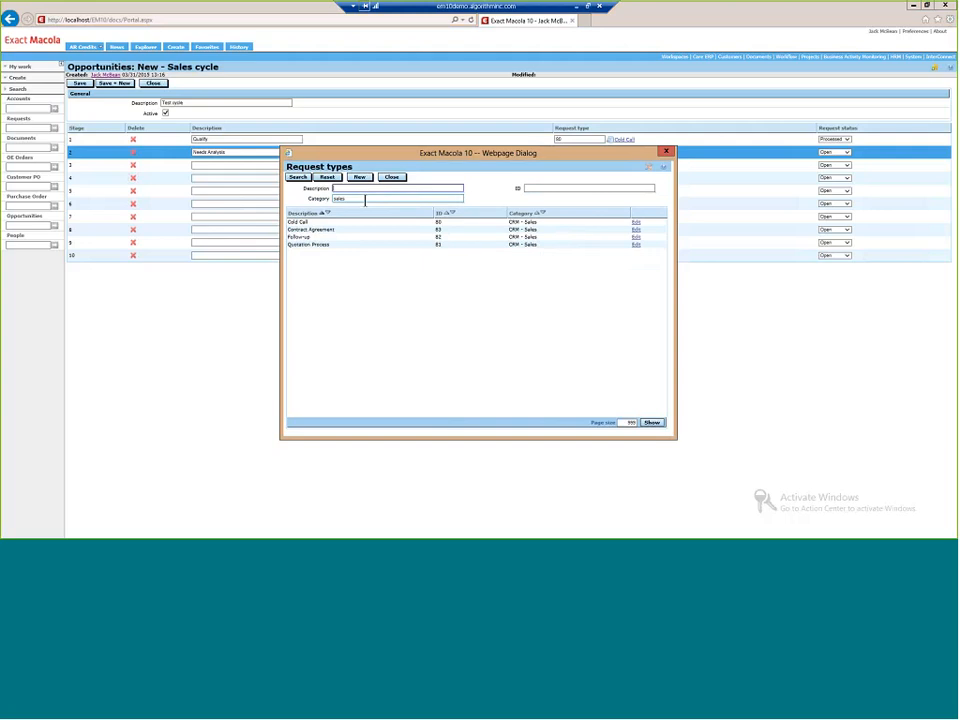
click(300, 242)
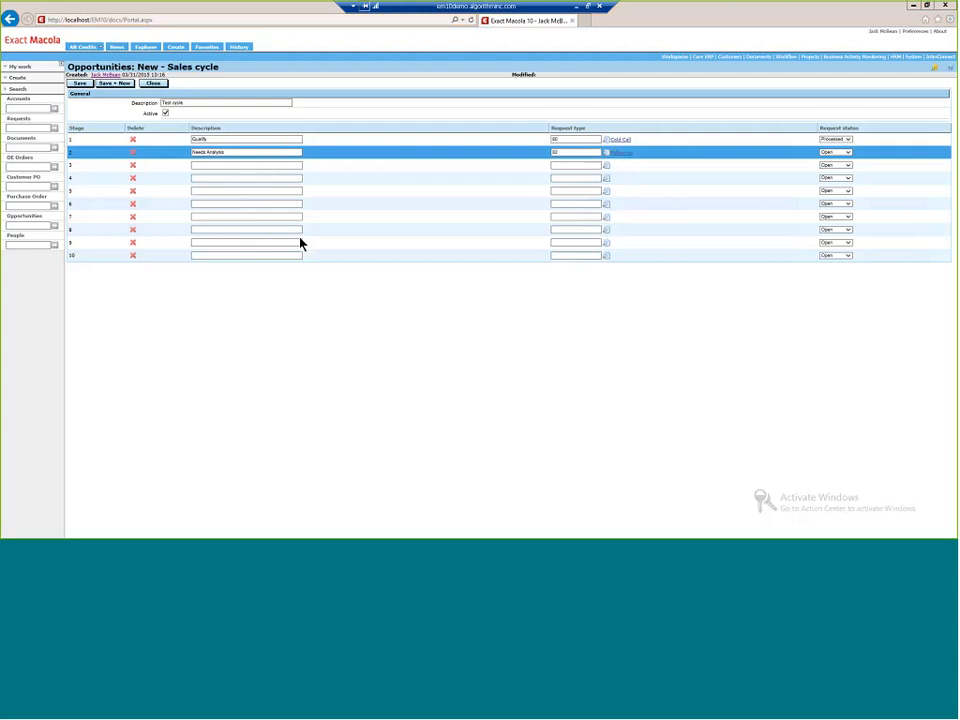
click(848, 153)
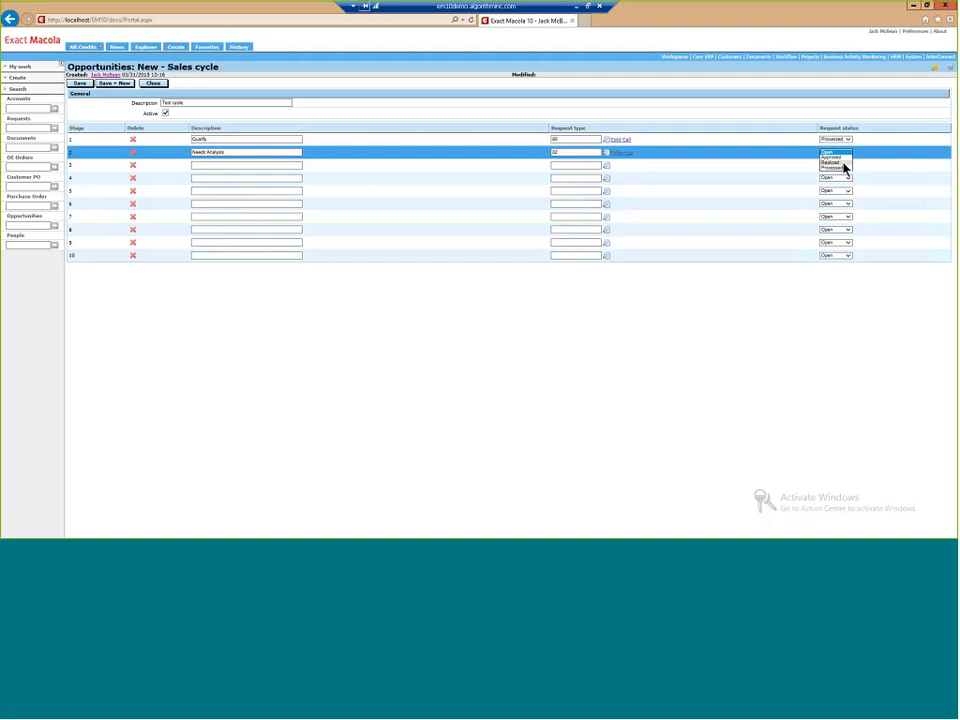
click(843, 163)
- Define stage 3 as Quotation, with request type Quotation Process and request status Approved
click(252, 165)
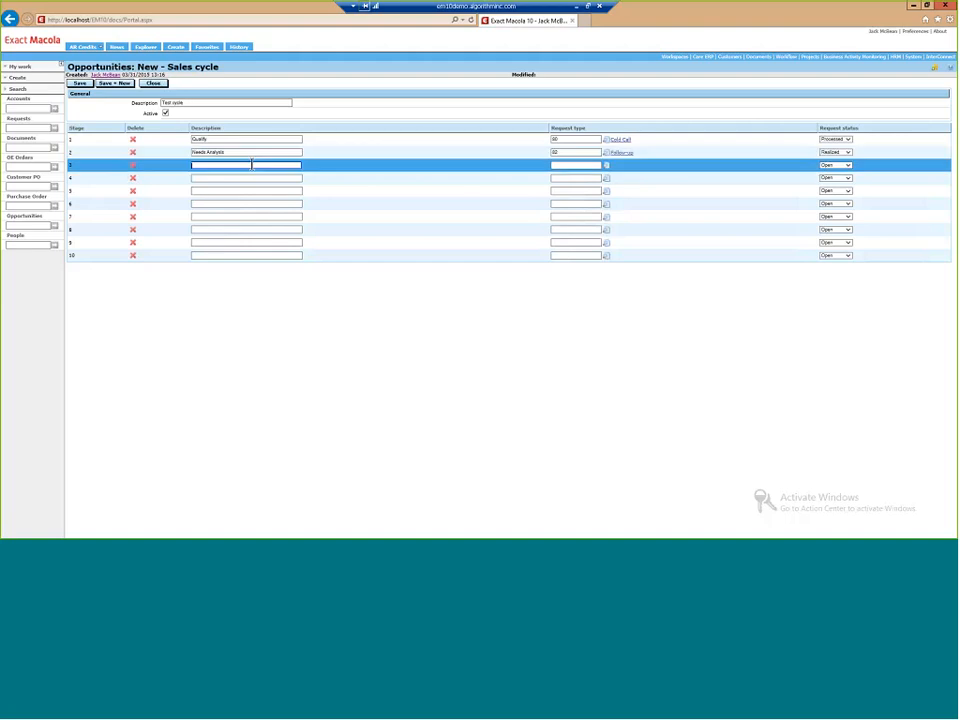
text(Quotation)
key(BackSpace)
text(n)
key(Tab)
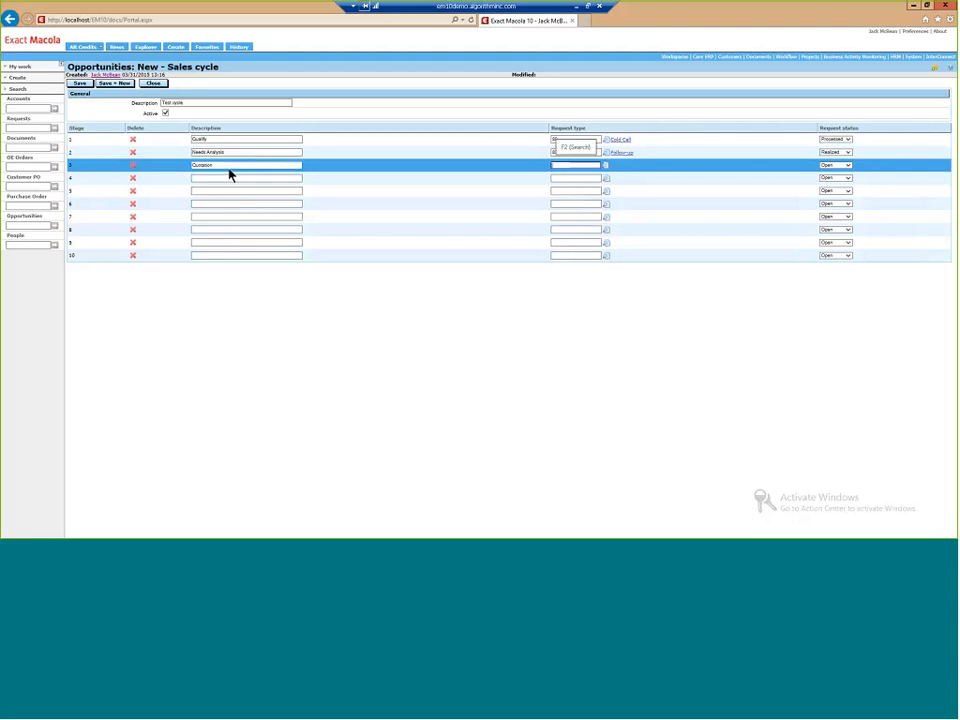
click(606, 166)
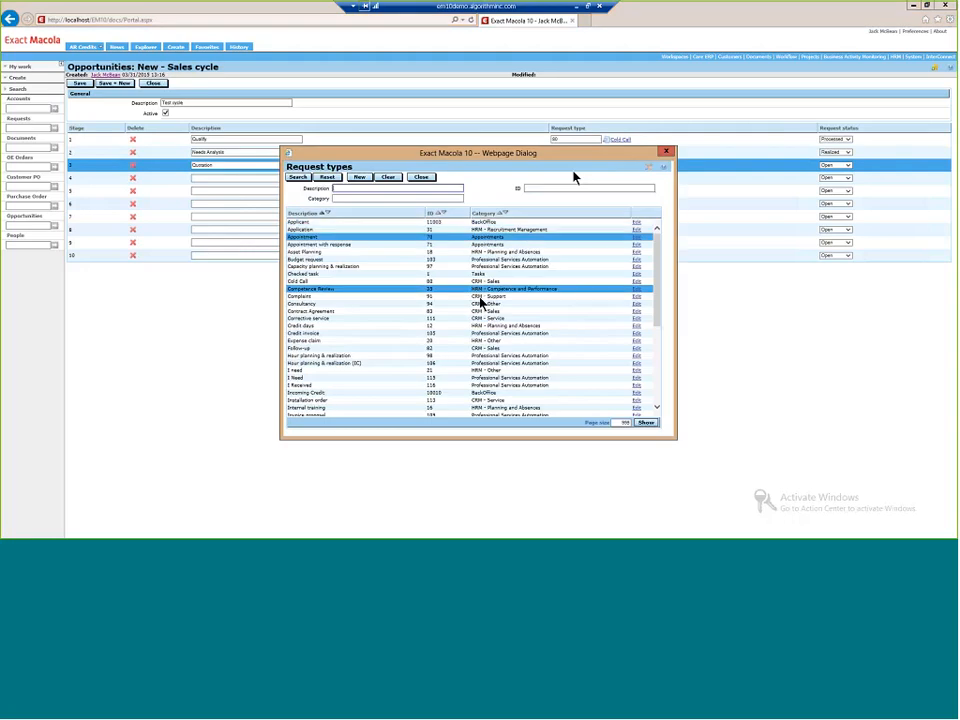
scroll(391, 323, down, 5)
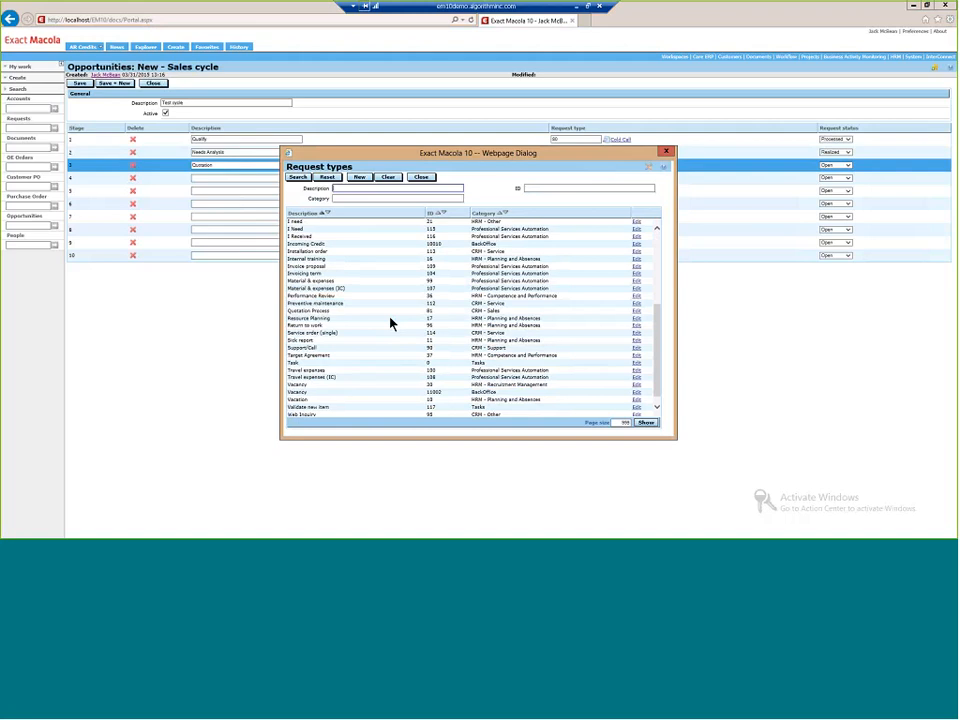
click(328, 314)
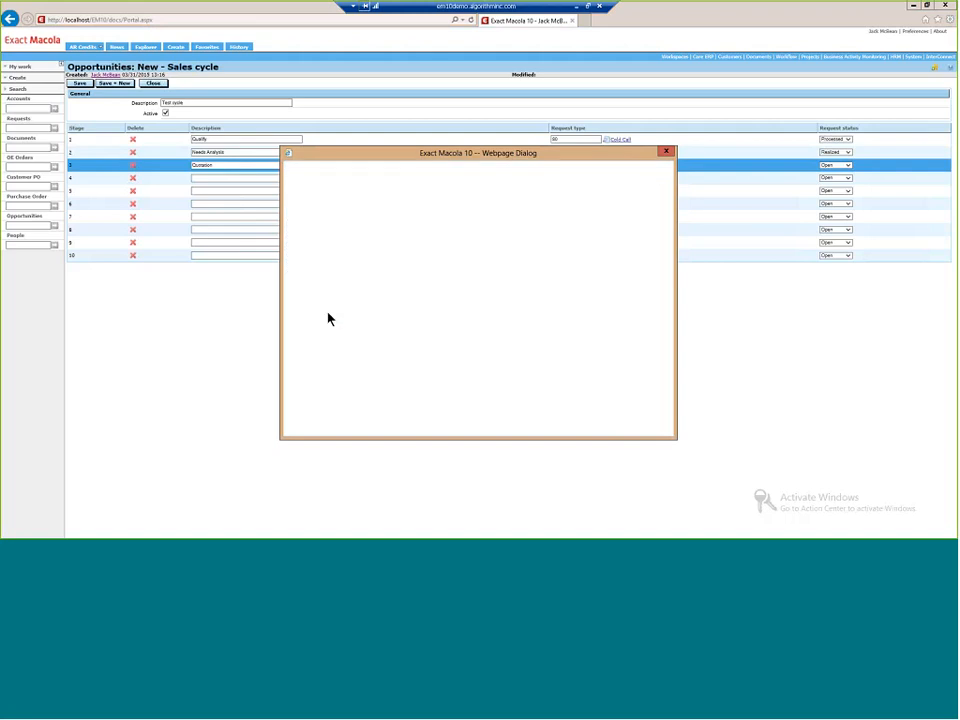
click(852, 167)
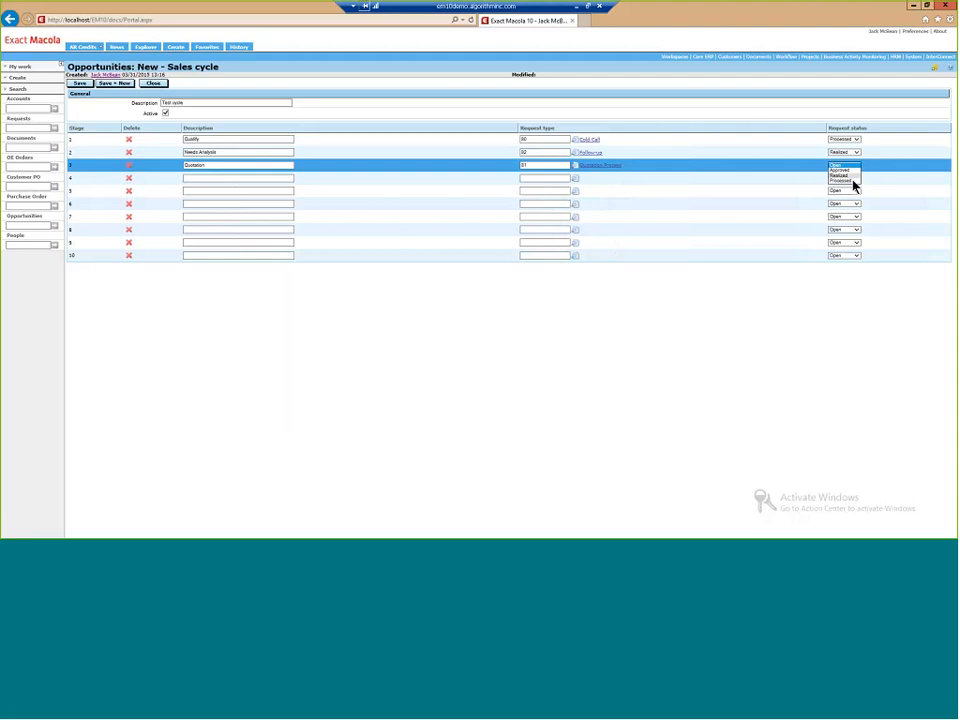
click(851, 171)
- Define stage 4 as Sales processing, filtering request types by category sales to pick Contract Agreement, with request status Processed
click(259, 177)
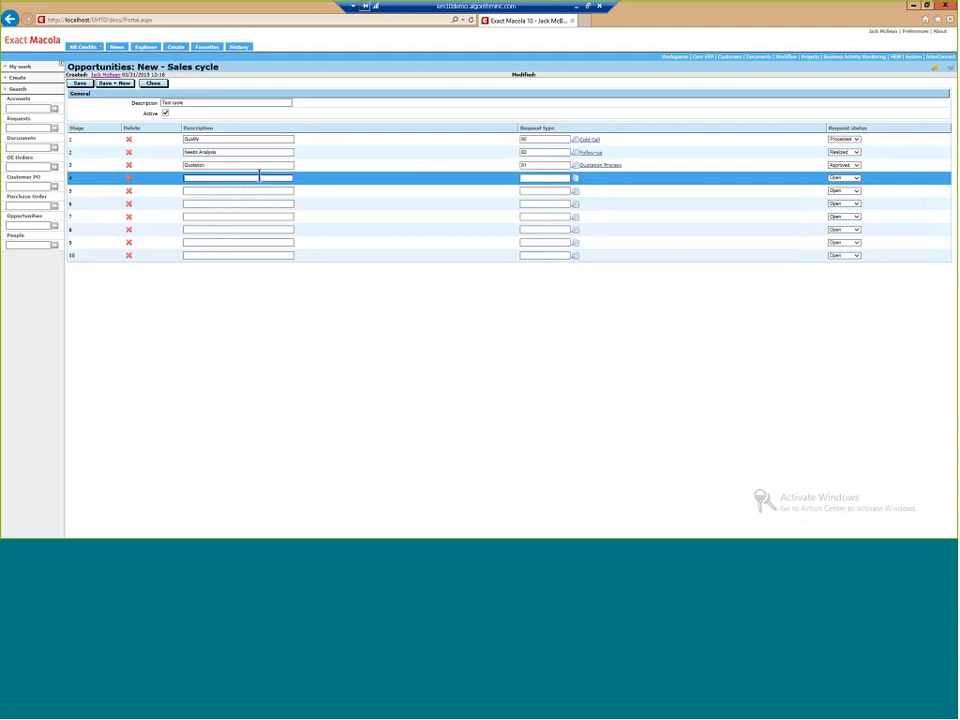
text(Sales processing)
key(Tab)
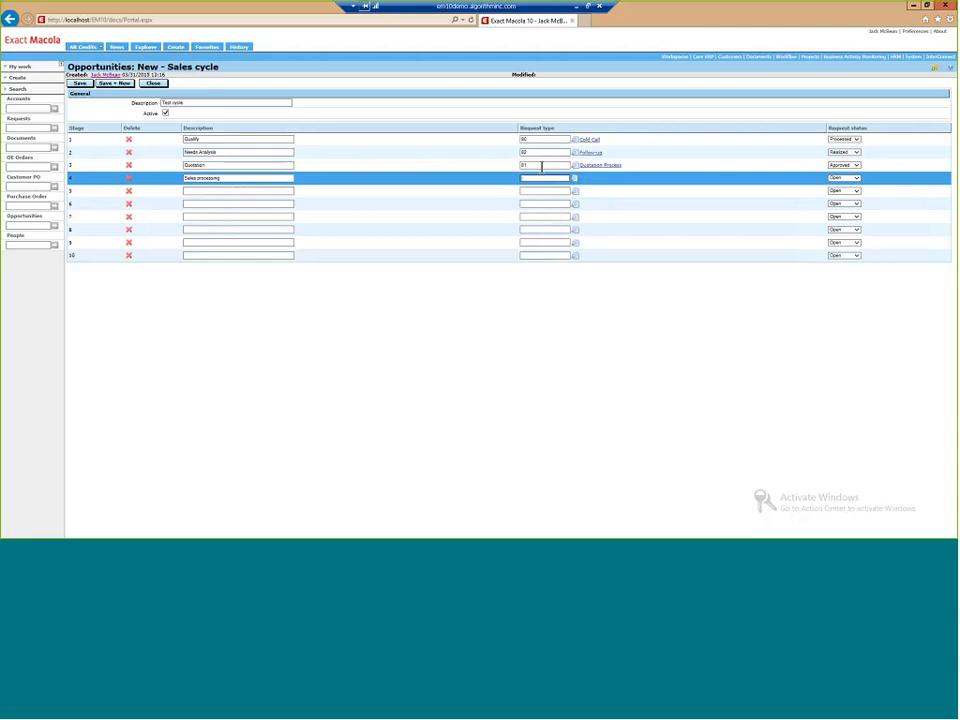
click(575, 179)
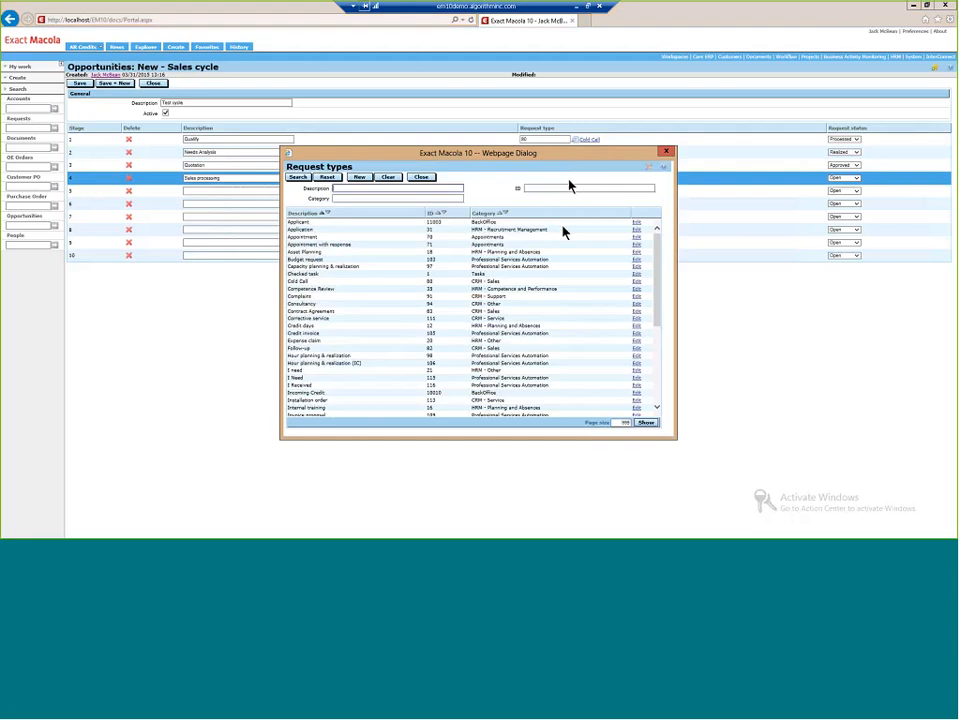
click(422, 198)
text(sa)
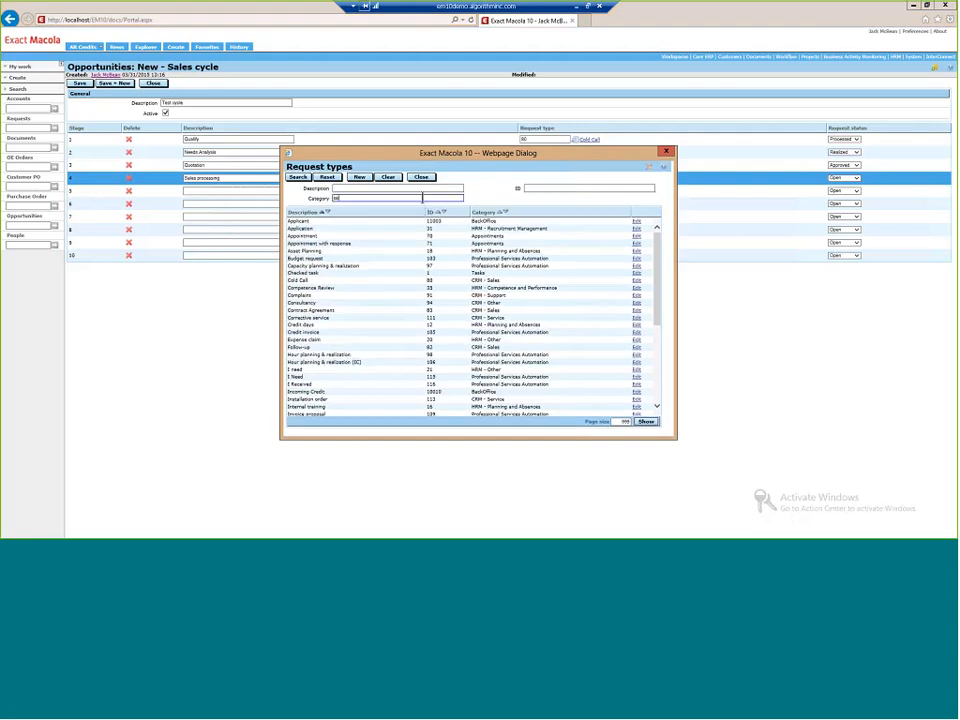
text(les)
key(Return)
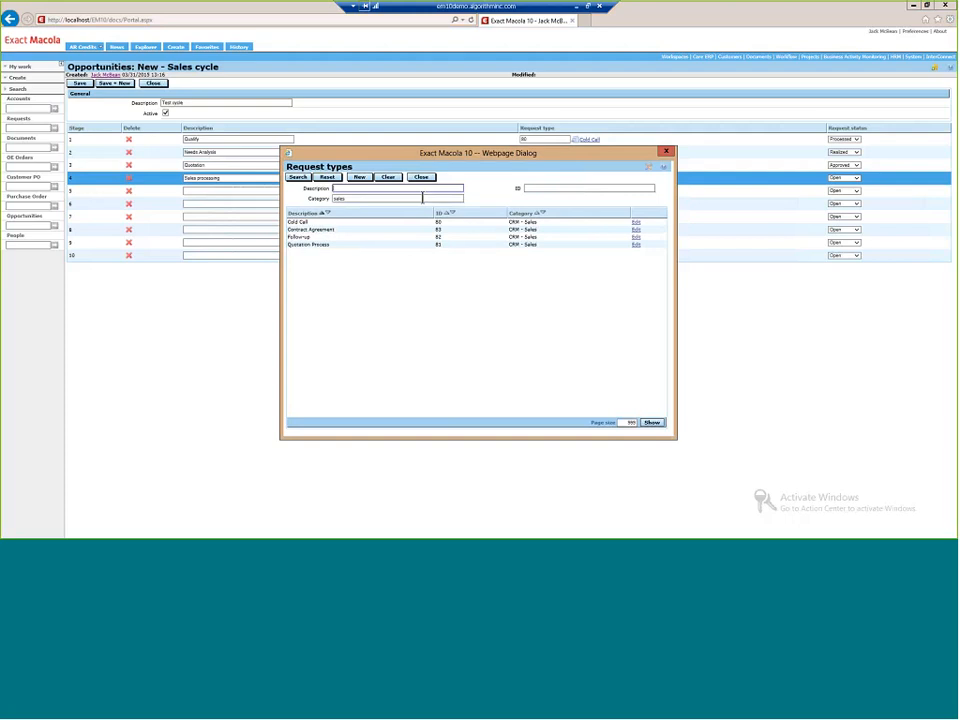
double_click(378, 235)
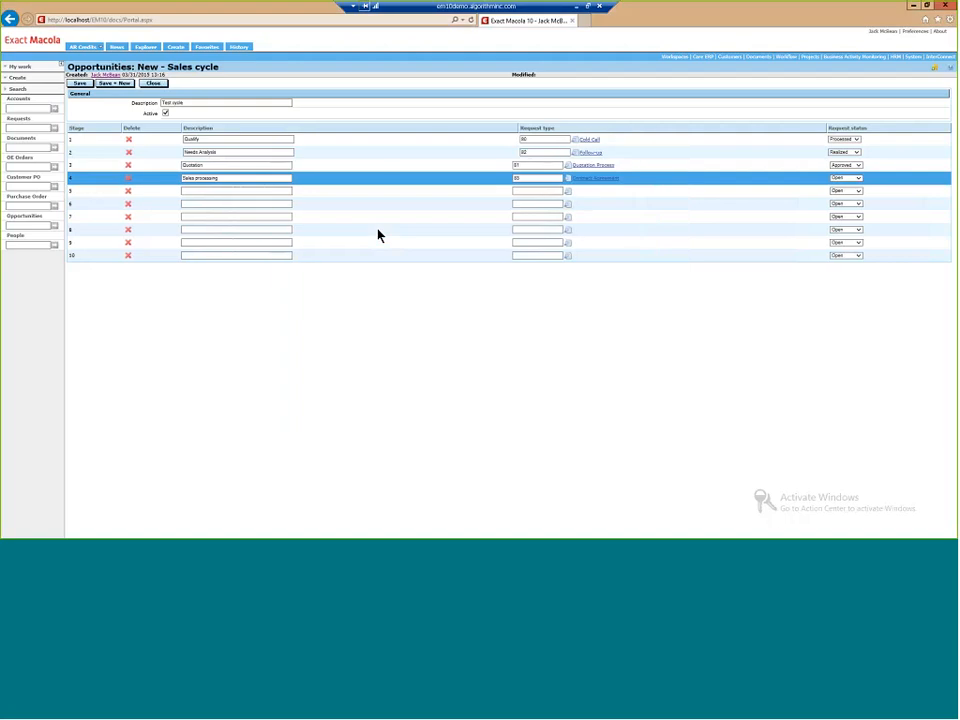
click(858, 178)
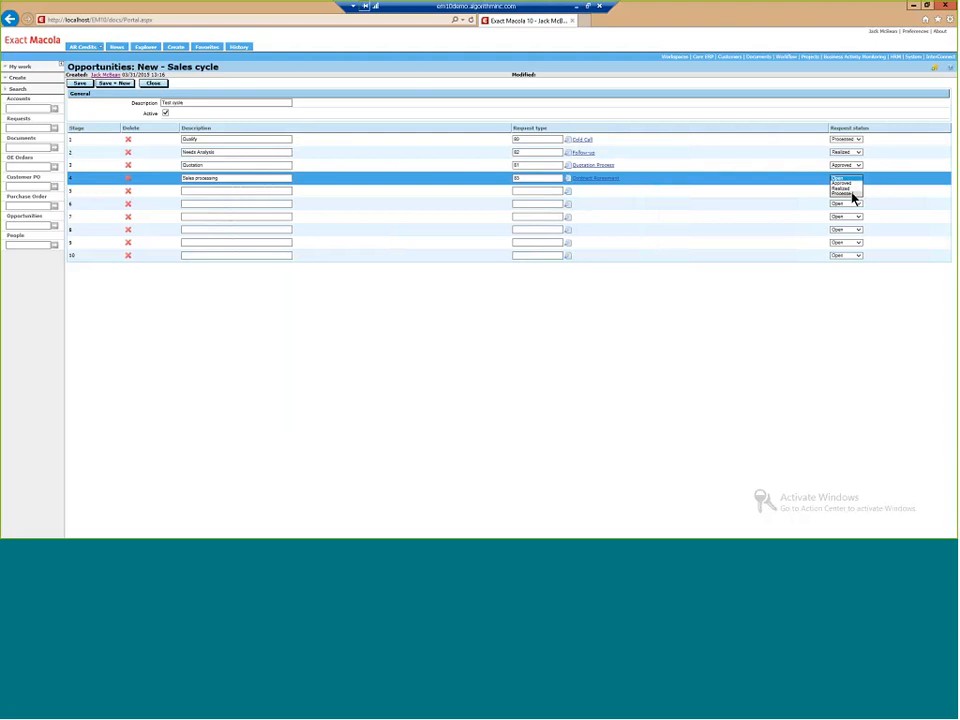
click(852, 195)
- Save the new sales cycle and reopen Test cycle from the sales cycles list
click(80, 84)
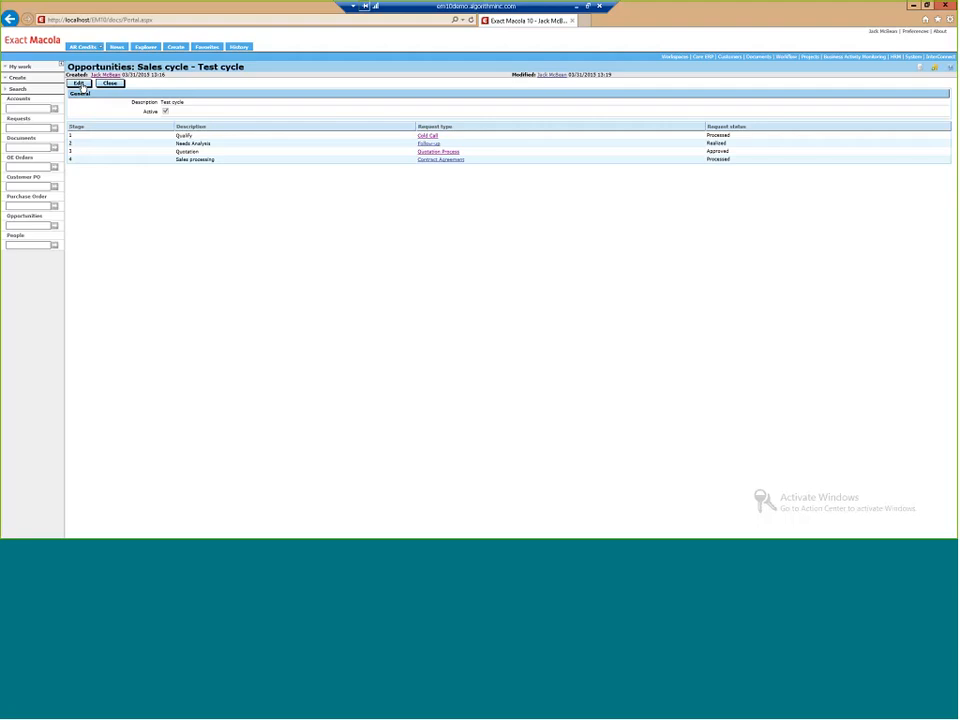
click(109, 84)
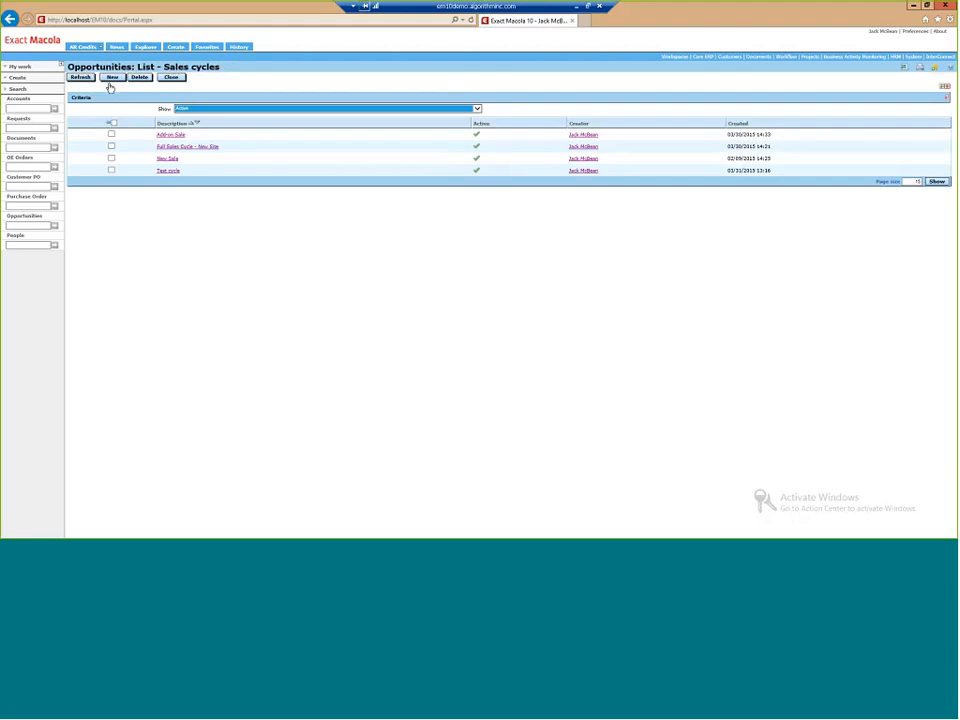
click(170, 172)
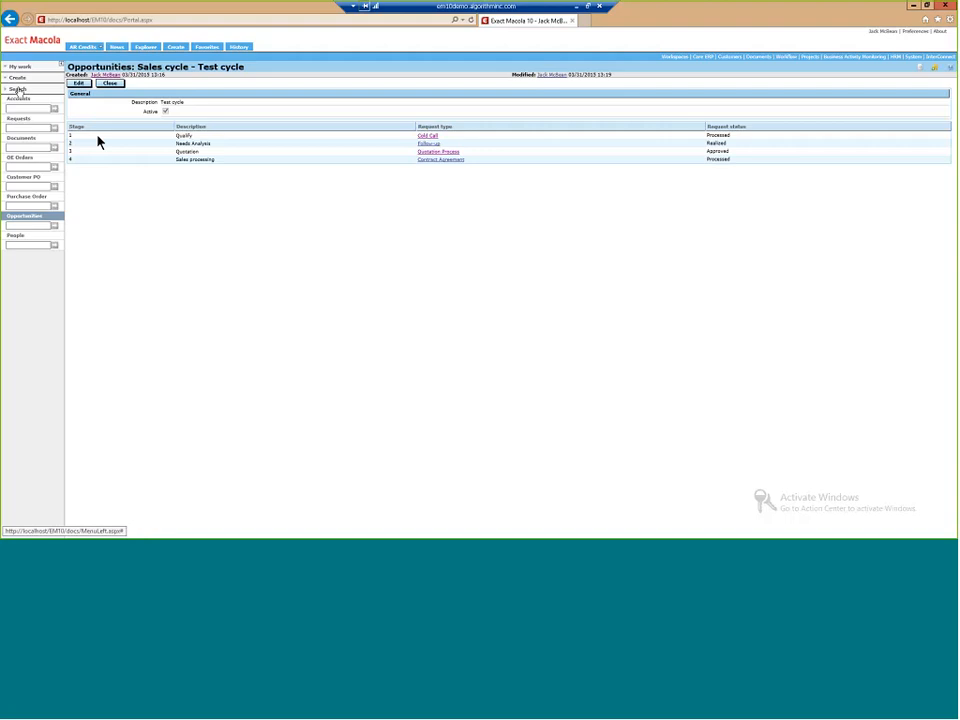
- Open a blank new opportunity form and view its advanced customization settings for mandatory fields
click(17, 78)
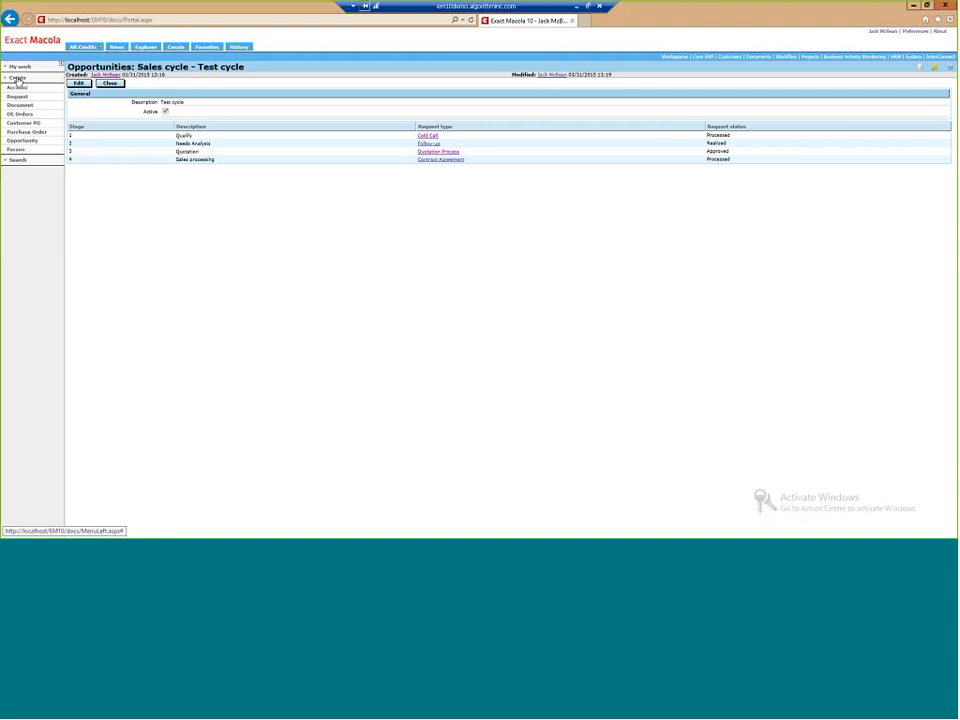
click(17, 79)
key(ctrl)
click(29, 142)
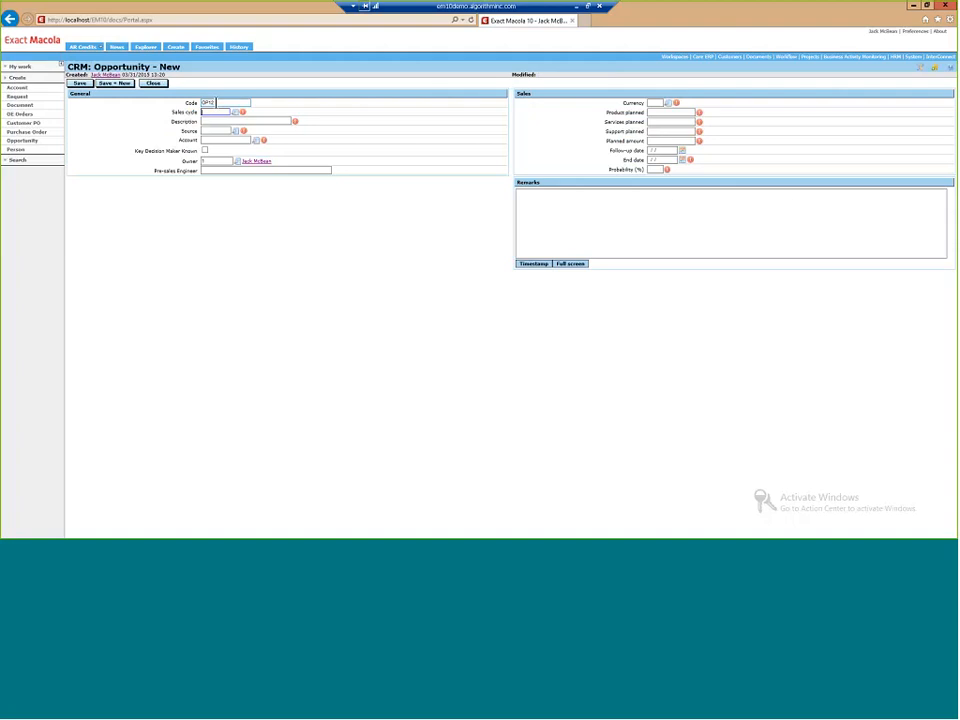
key(ctrl)
click(921, 70)
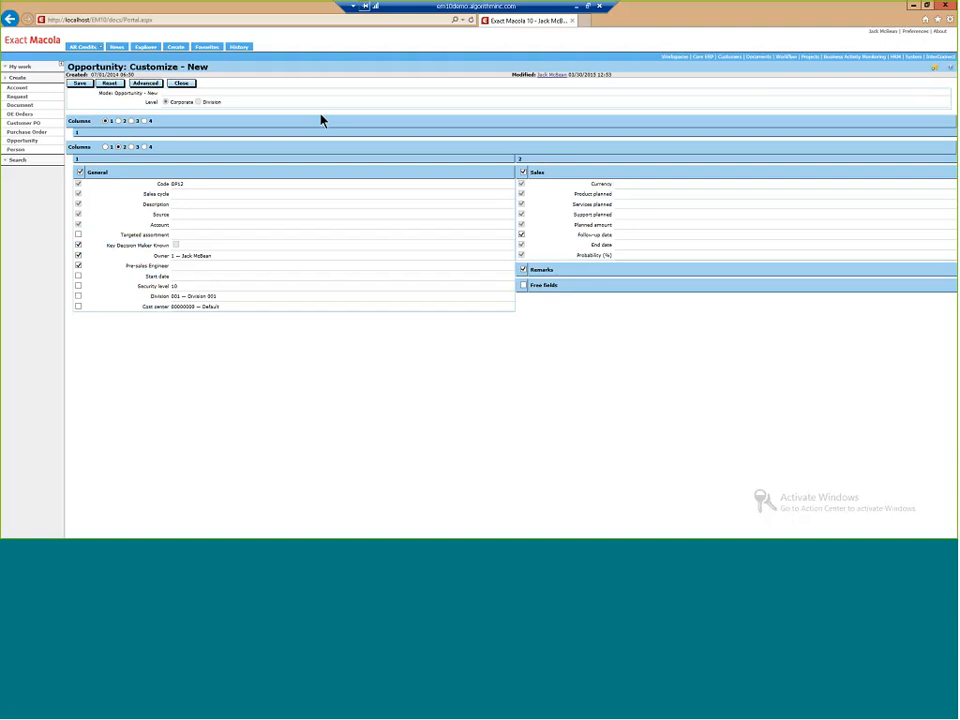
click(150, 85)
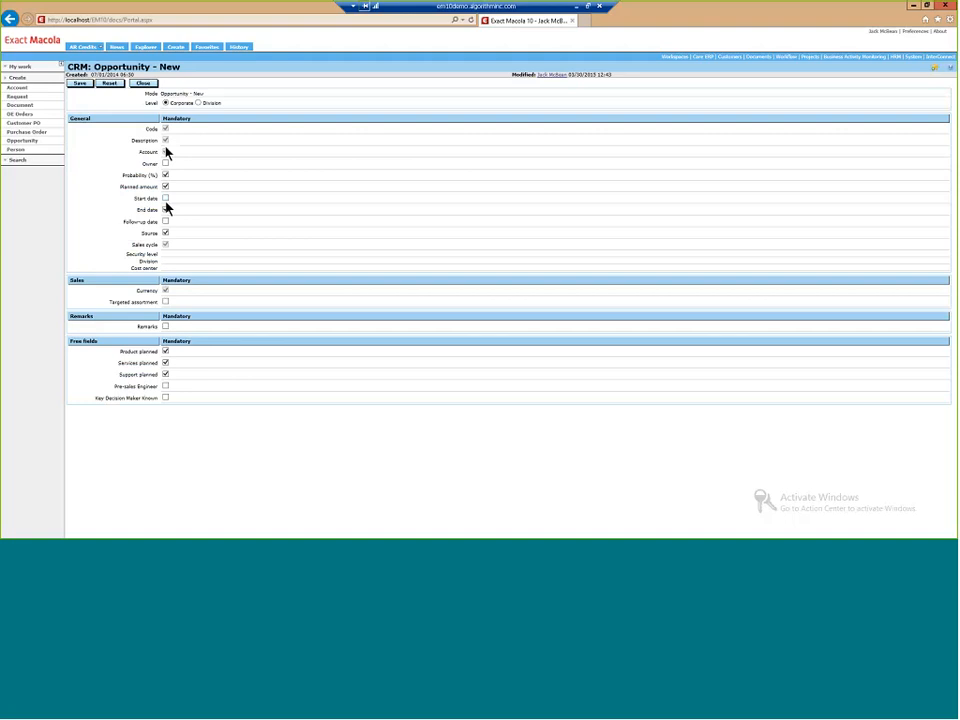
- Make the Source field optional on the new opportunity form, keep End date mandatory, and save the settings
click(166, 209)
click(165, 232)
key(ctrl)
click(80, 83)
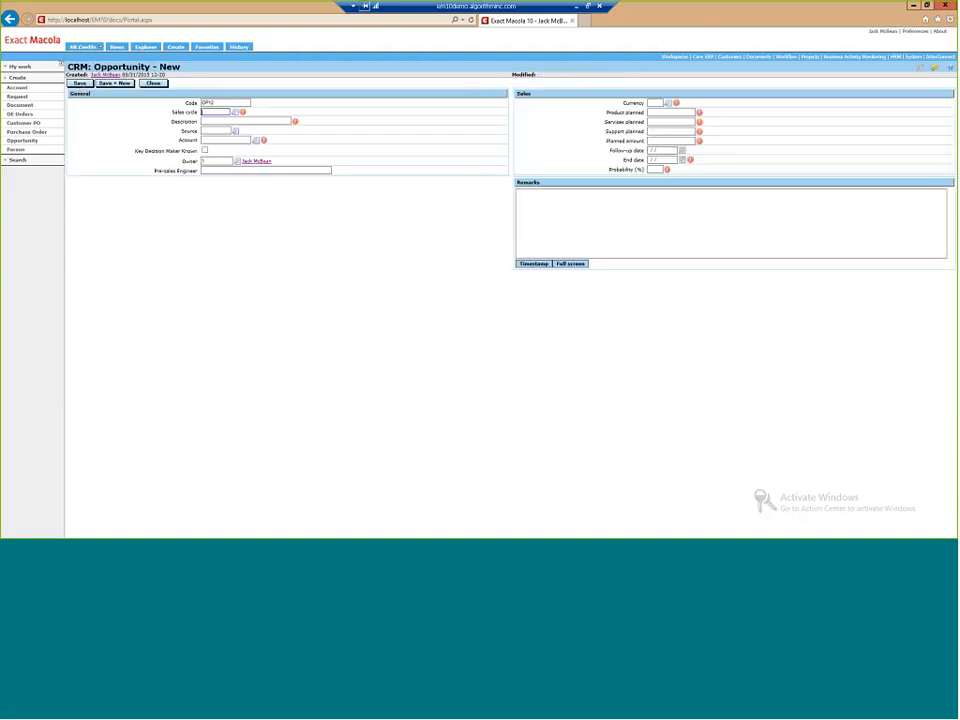
- Assign the Full Sales Cycle - New Site sales cycle to the new opportunity and enter the description New dealer
click(241, 132)
click(236, 115)
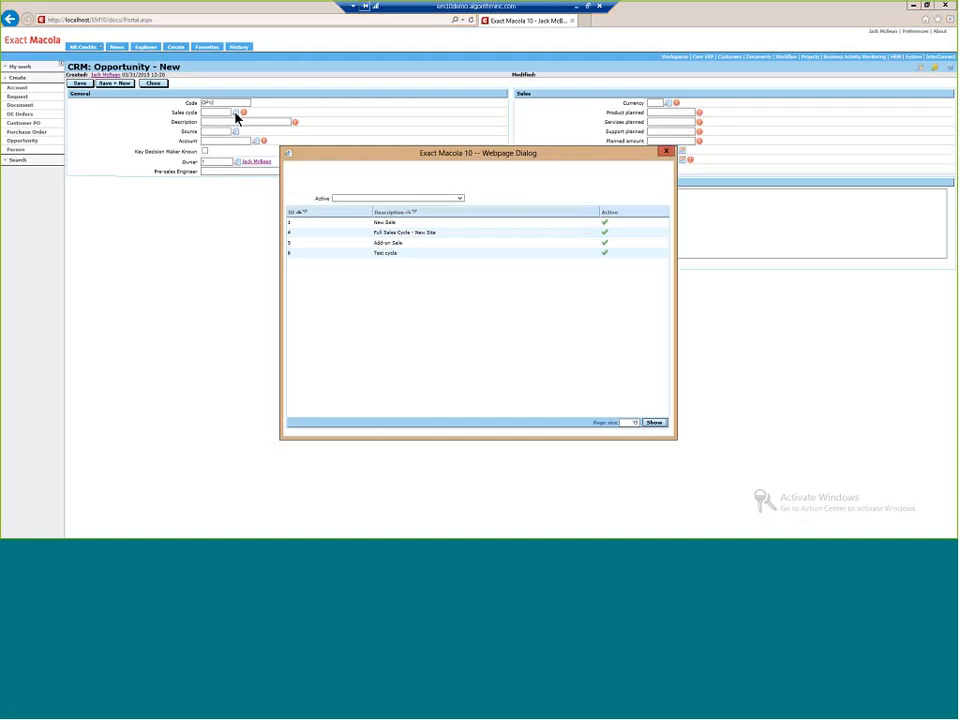
click(344, 237)
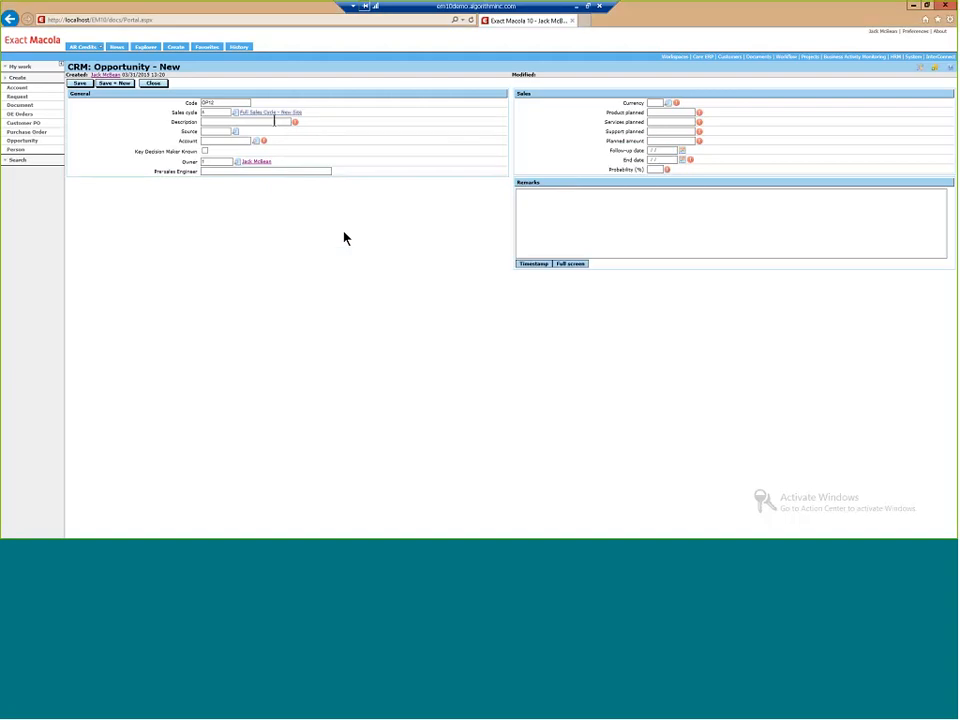
click(283, 122)
text(new leaser)
key(Tab)
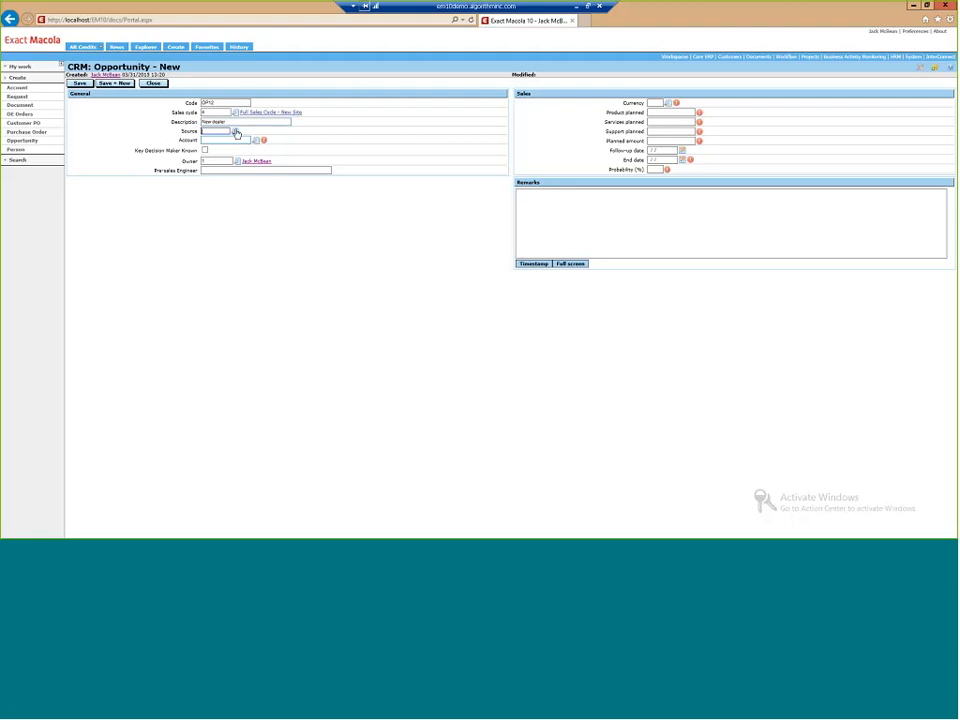
- Set the opportunity's source to Web Site and its account to the lead Pedals Plus
click(236, 133)
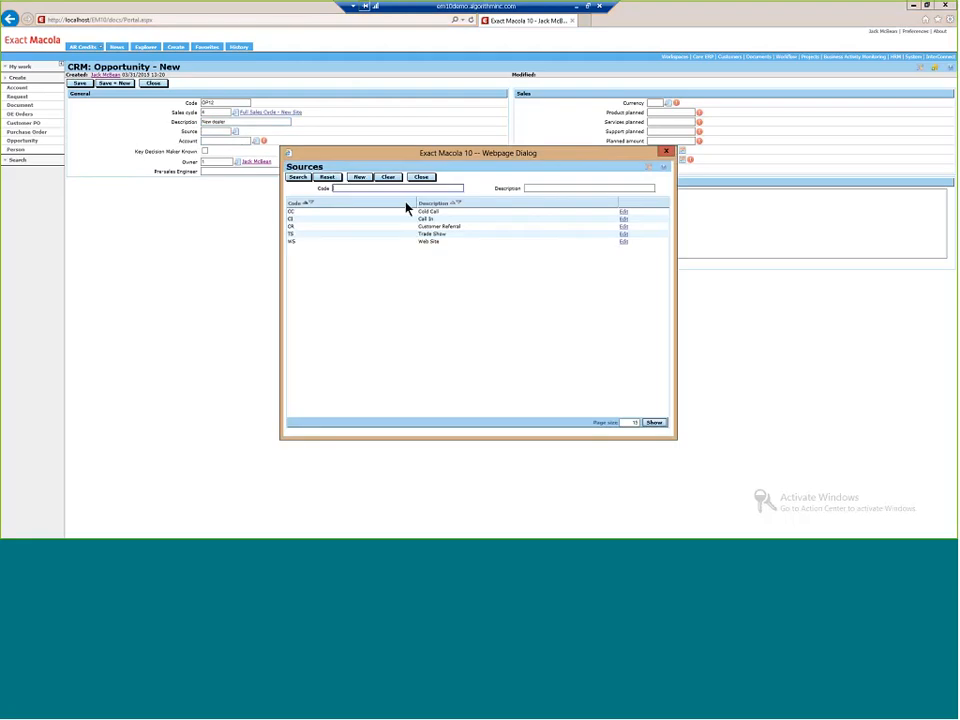
click(404, 242)
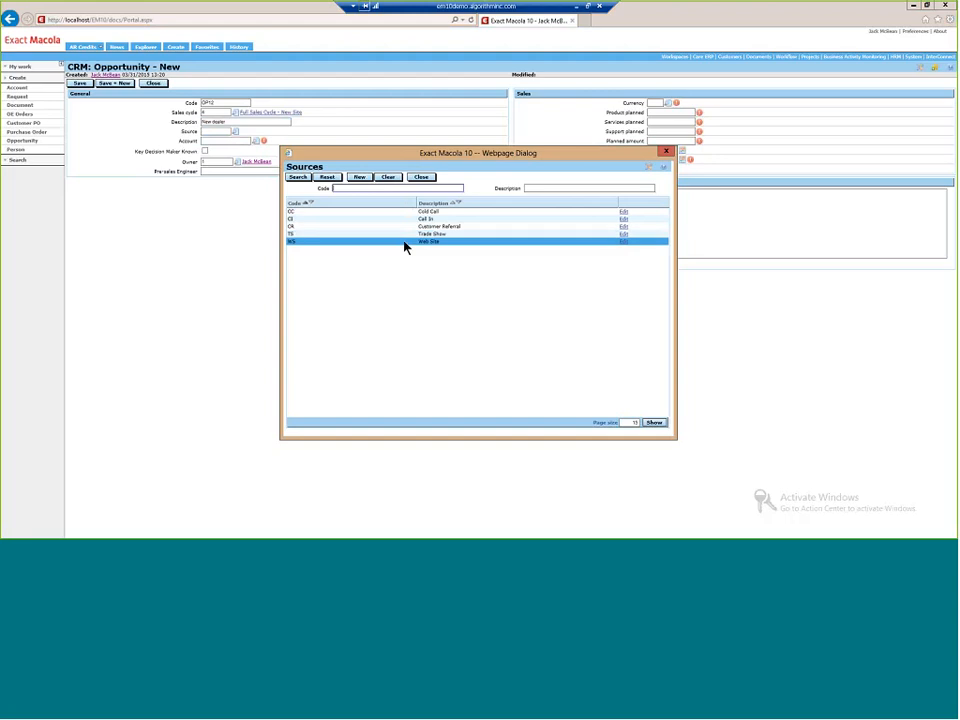
double_click(404, 242)
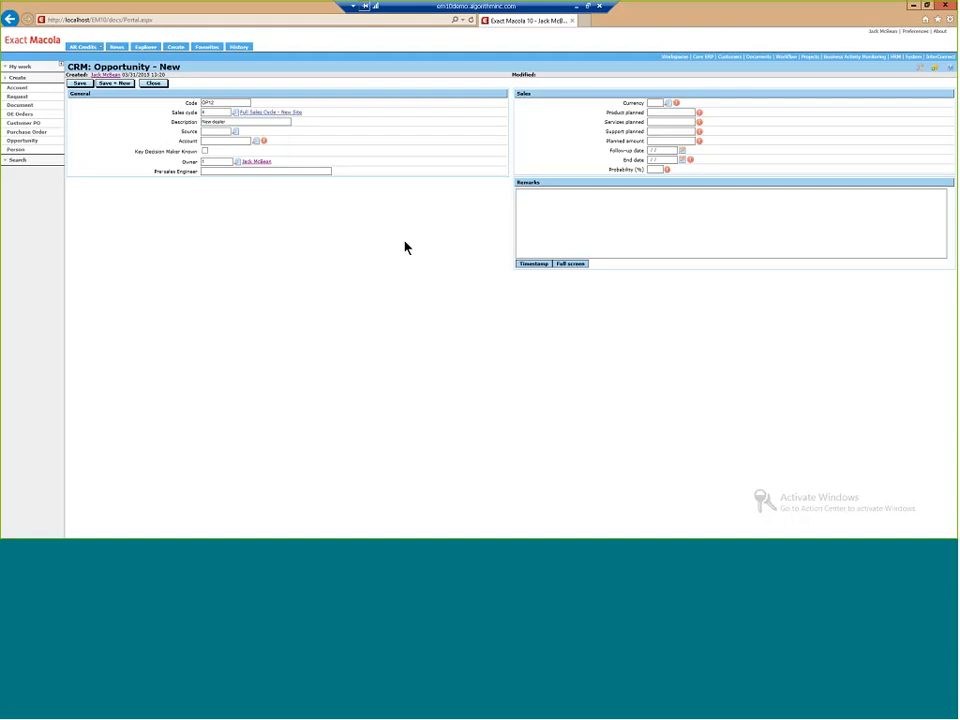
click(256, 141)
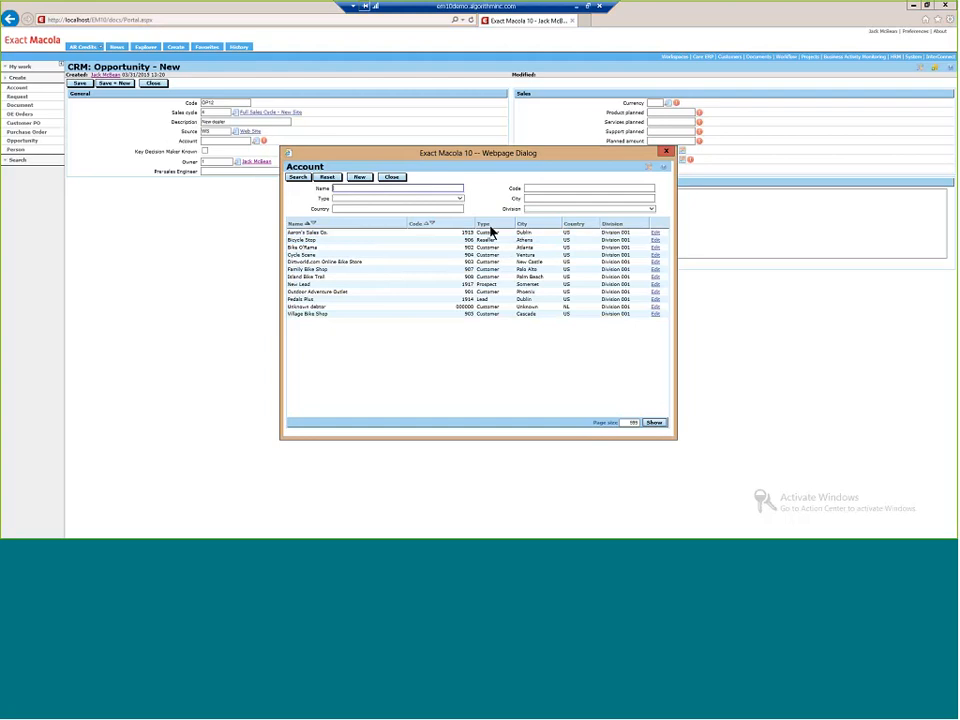
click(483, 301)
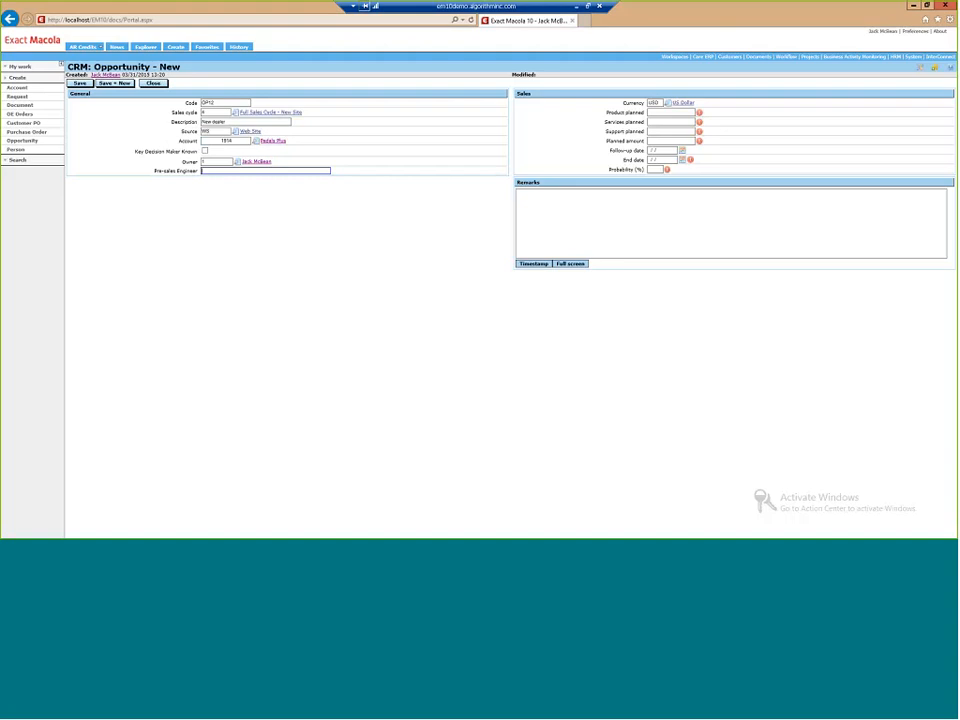
- Examine the Key Decision Maker Known option, the list of people available as owner, and the planned amount fields
click(206, 152)
click(206, 152)
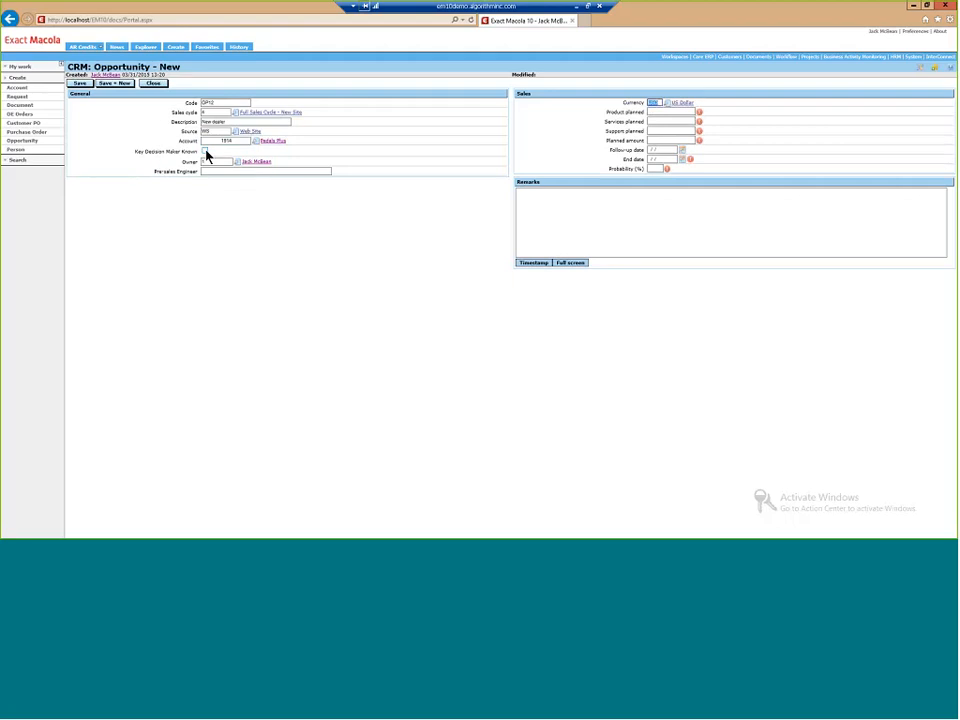
key(ctrl)
key(ctrl)
click(237, 163)
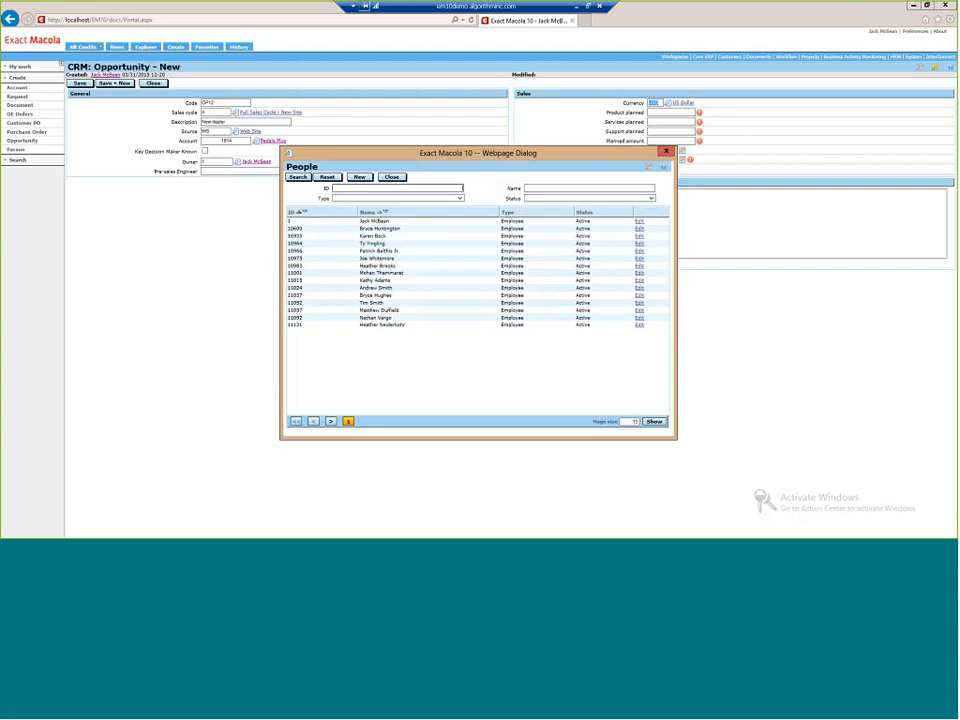
click(390, 178)
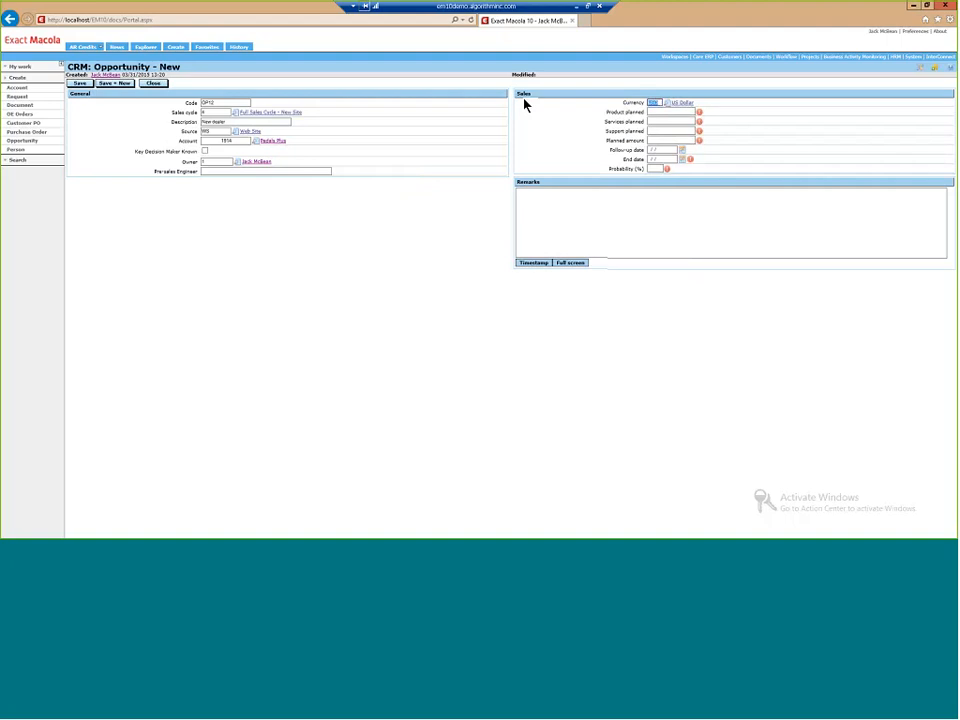
click(643, 152)
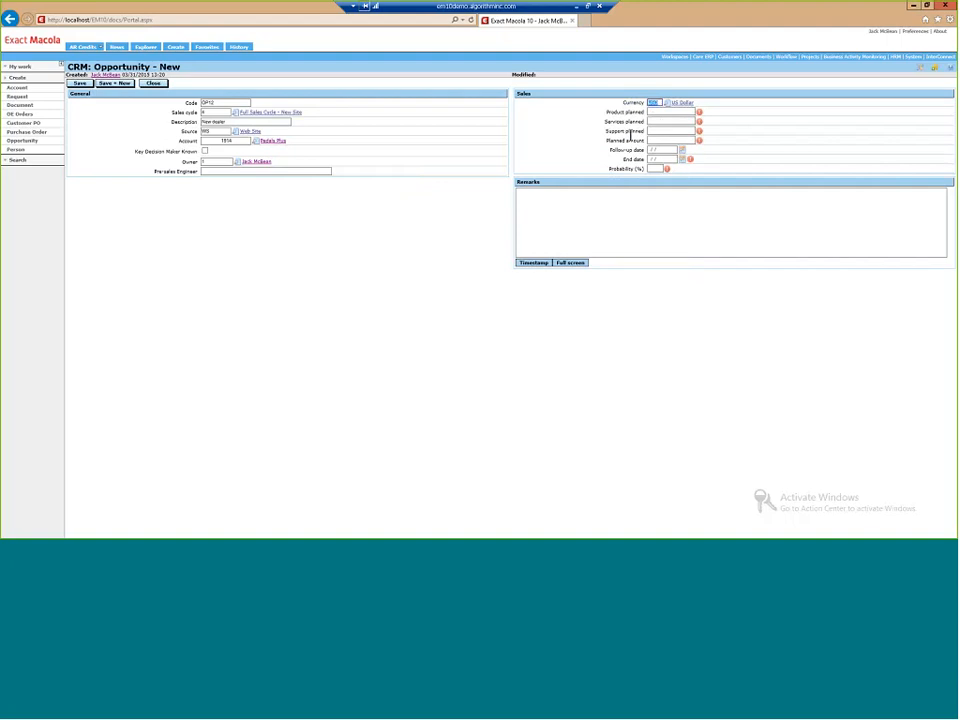
click(630, 141)
- Set product planned to 10,000, services and support planned to 0, and the planned amount to 10,000
click(663, 113)
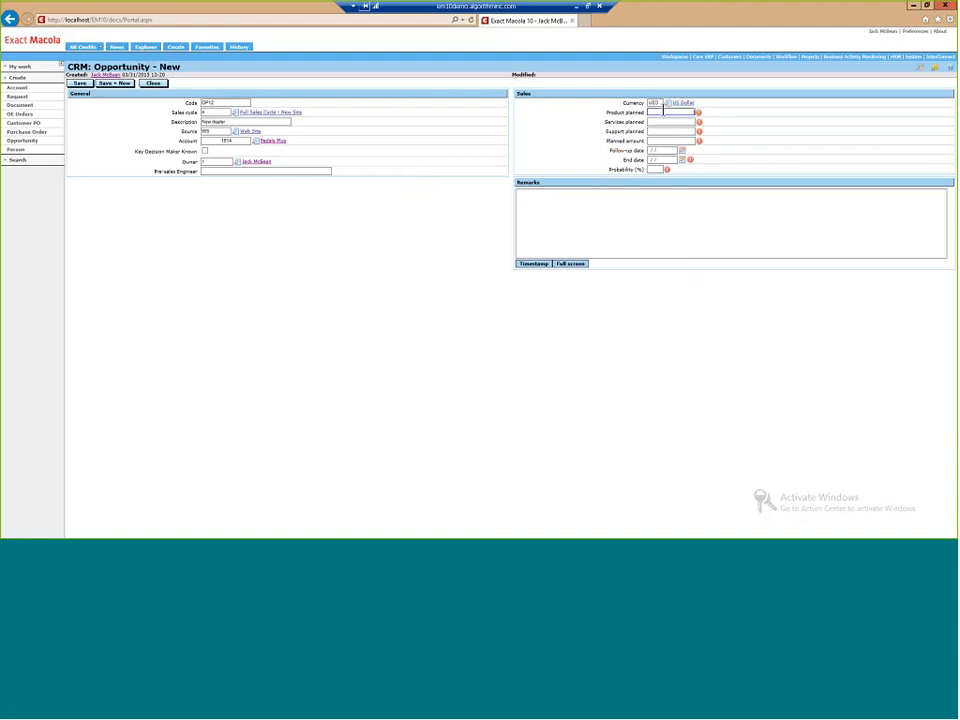
text(10,000)
key(Tab)
key(Tab)
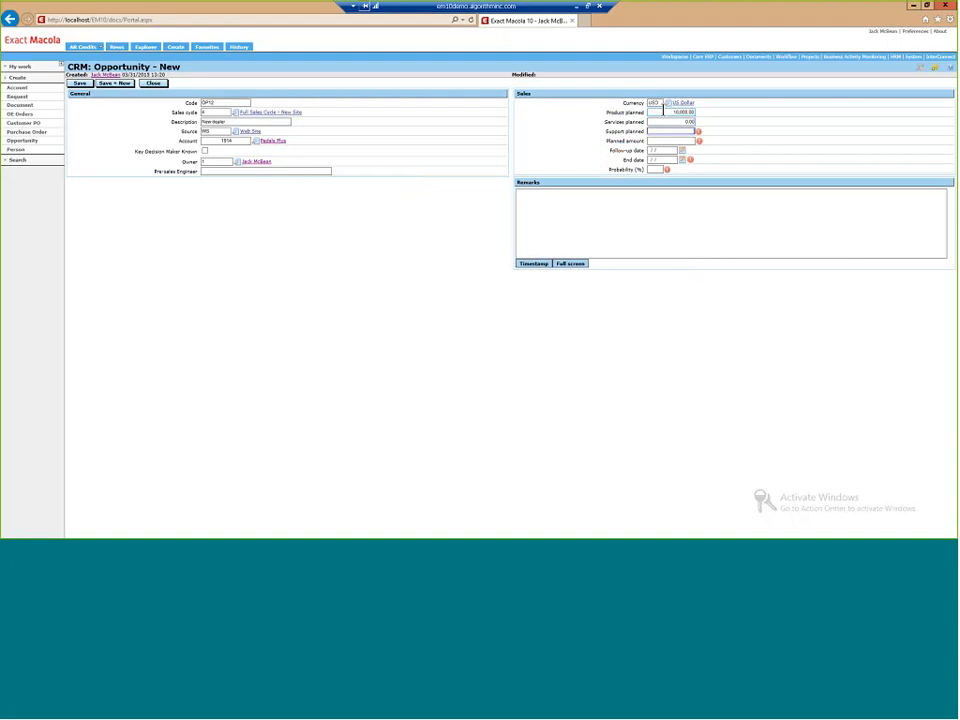
text(500)
key(Tab)
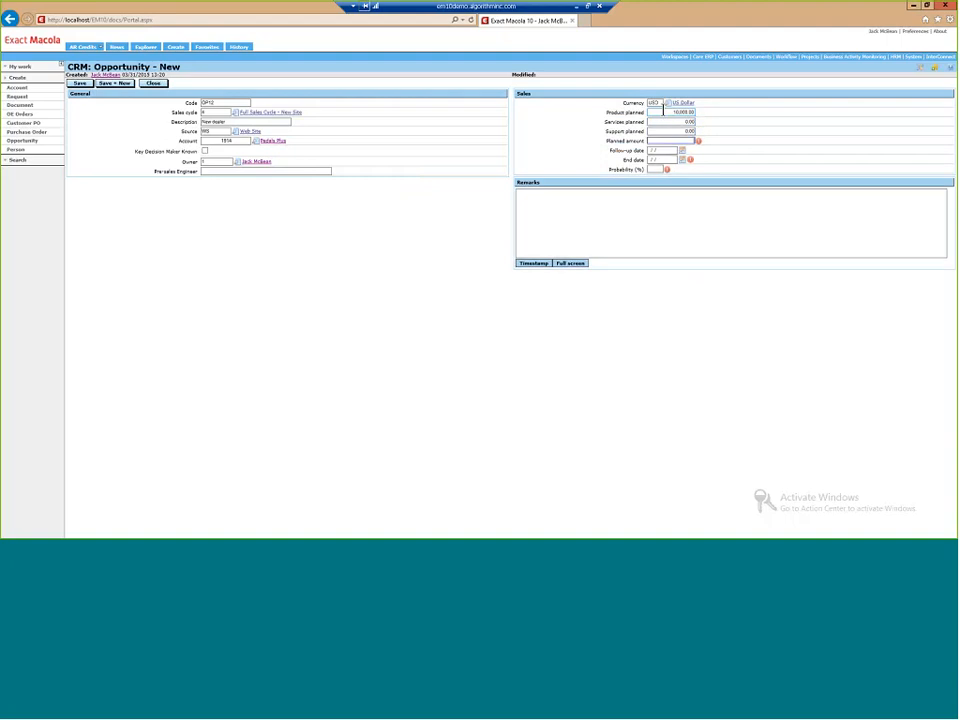
text(18000)
- Set the follow-up date to 04/03/2015, the end date to 05/31/2015 and the probability to 10%
click(682, 150)
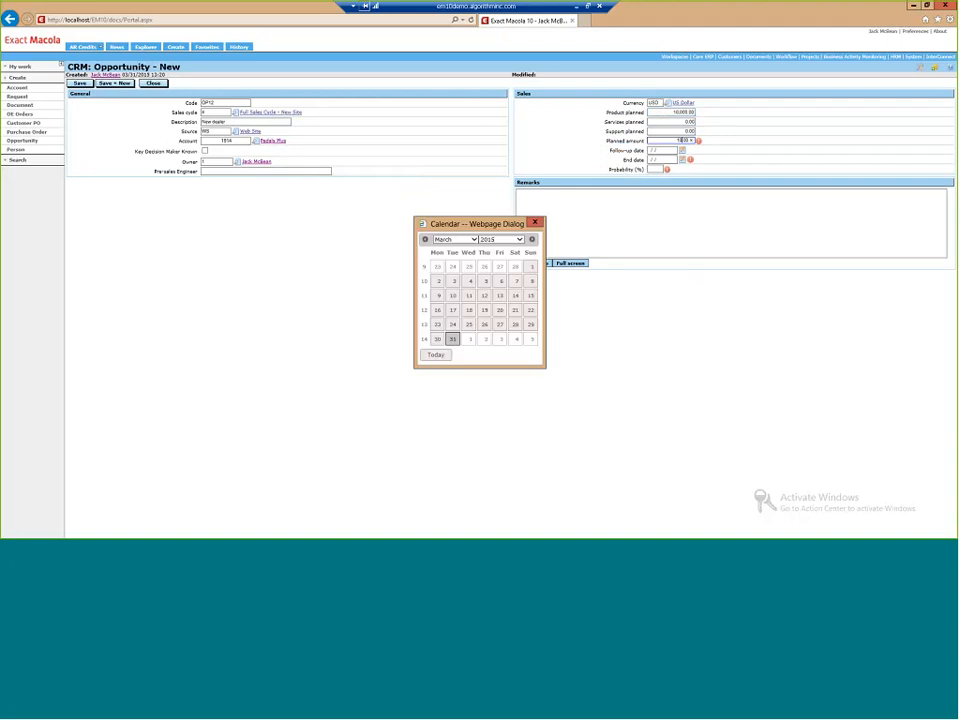
click(501, 340)
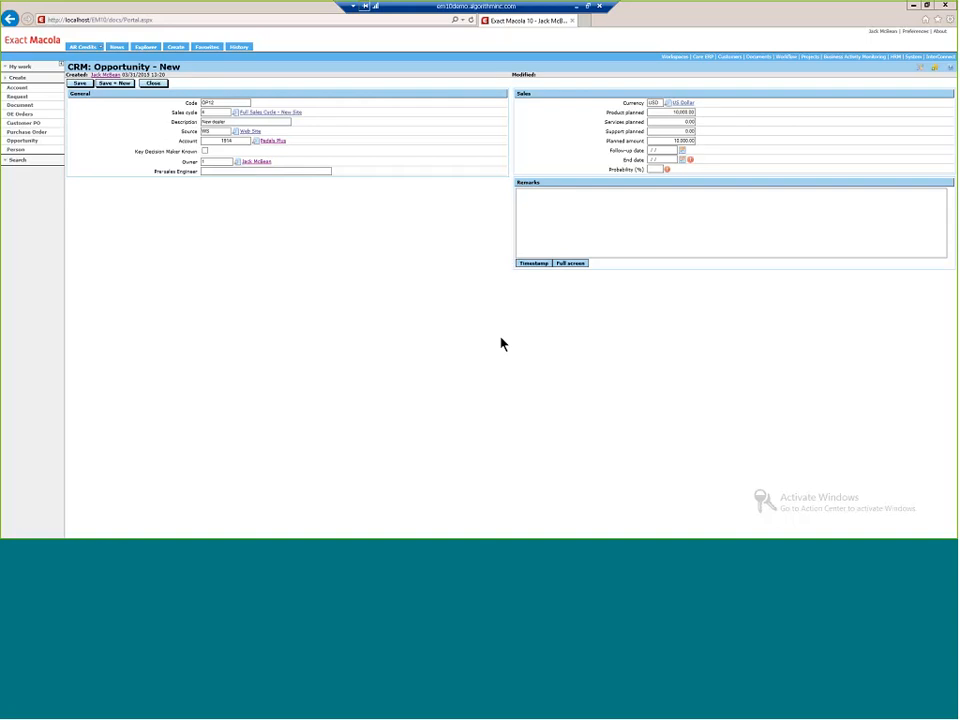
click(683, 162)
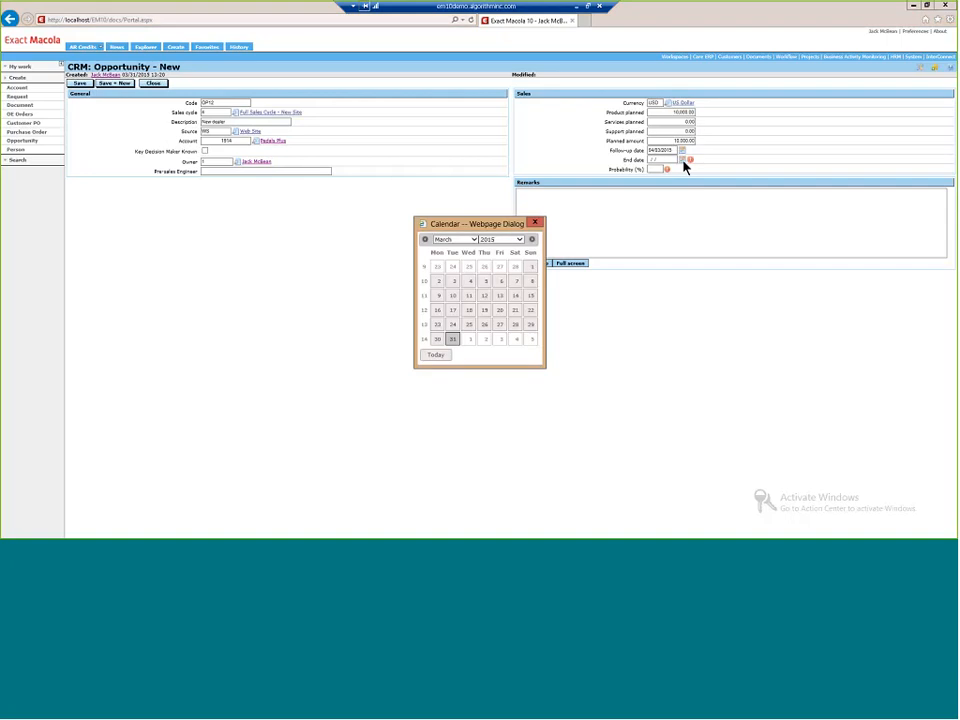
click(531, 241)
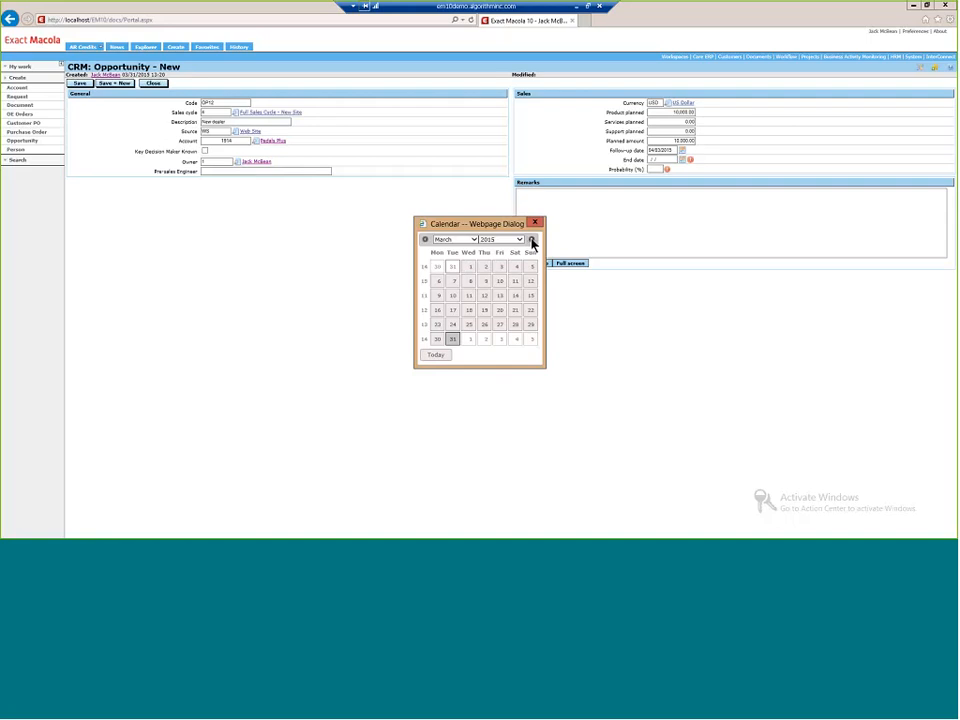
click(532, 241)
click(532, 327)
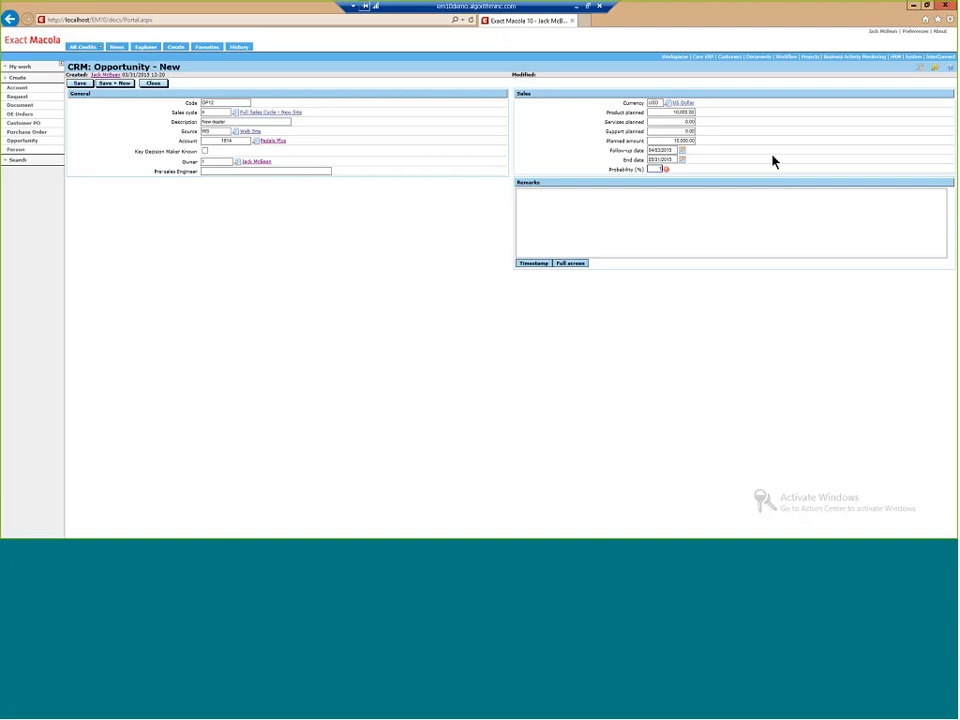
text(10)
- Add a timestamped remark reading "Creating new oppty" and save the opportunity
click(538, 195)
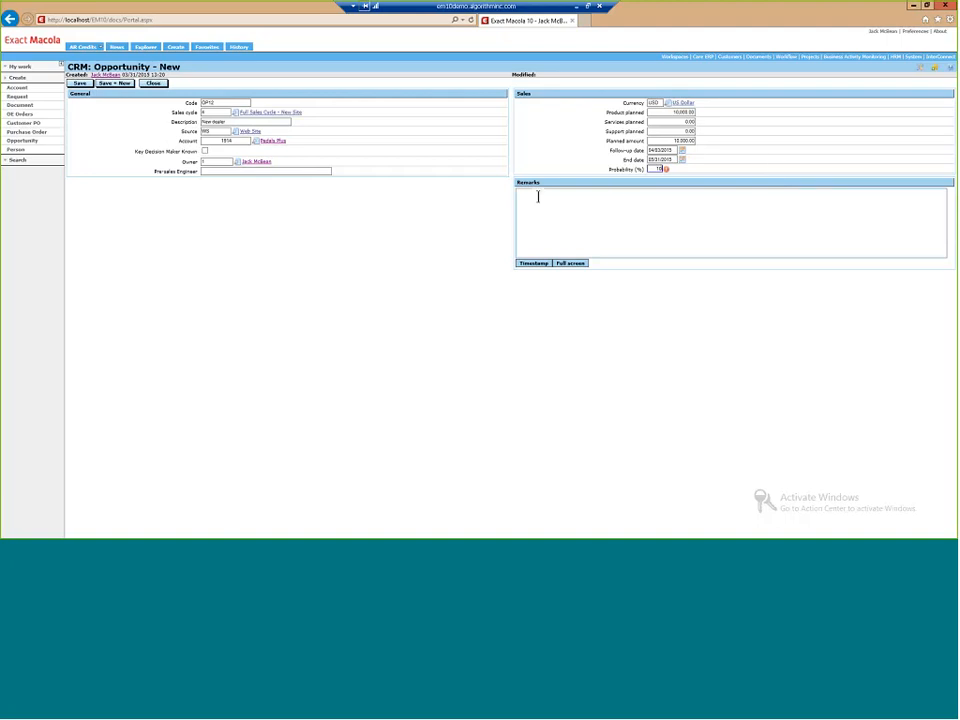
click(534, 263)
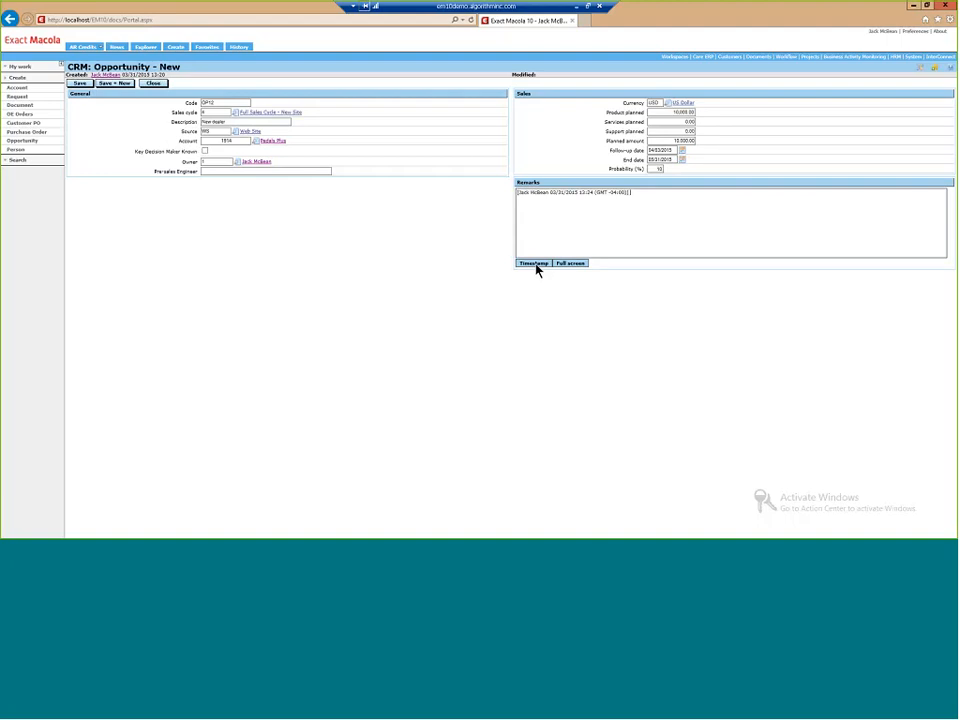
text(Creating new oppty)
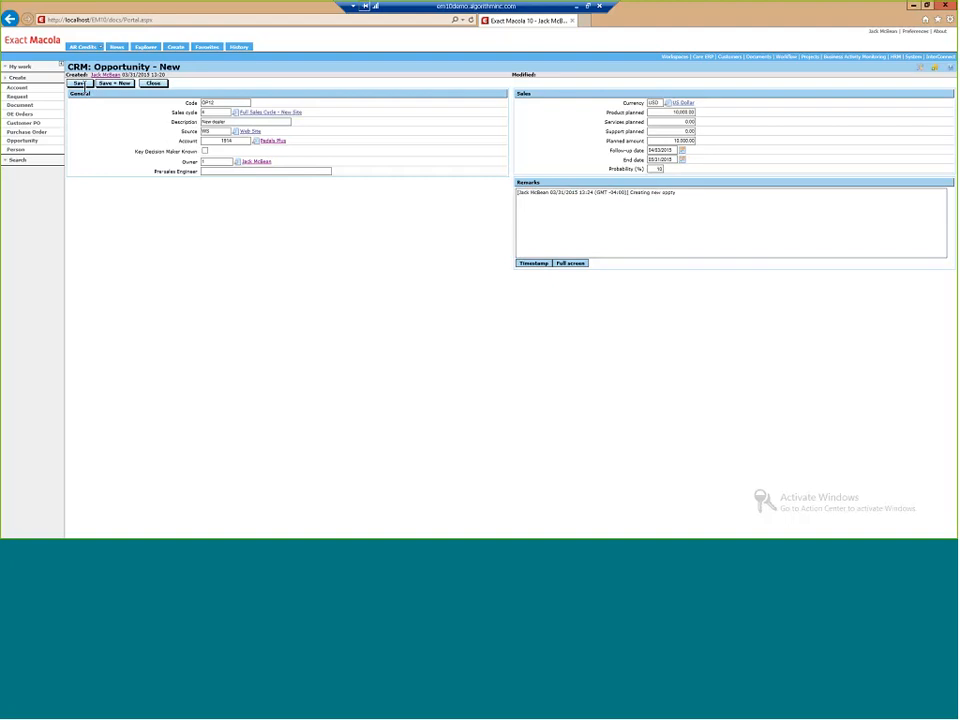
click(84, 86)
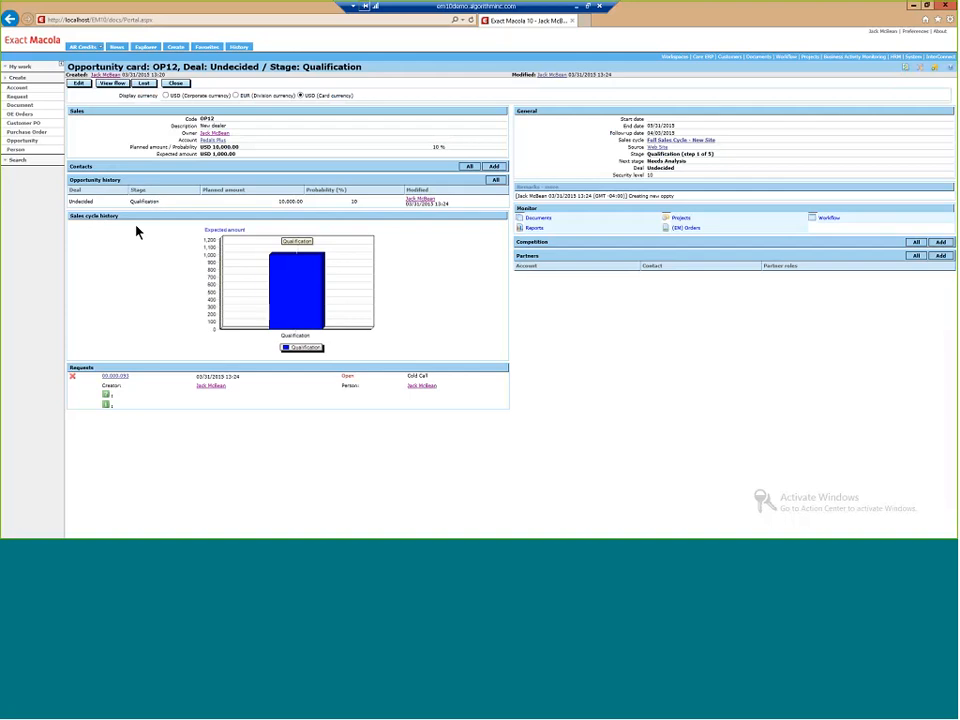
- Review the opportunity card's account, planned and expected amounts, probability and opportunity history
key(ctrl)
key(ctrl)
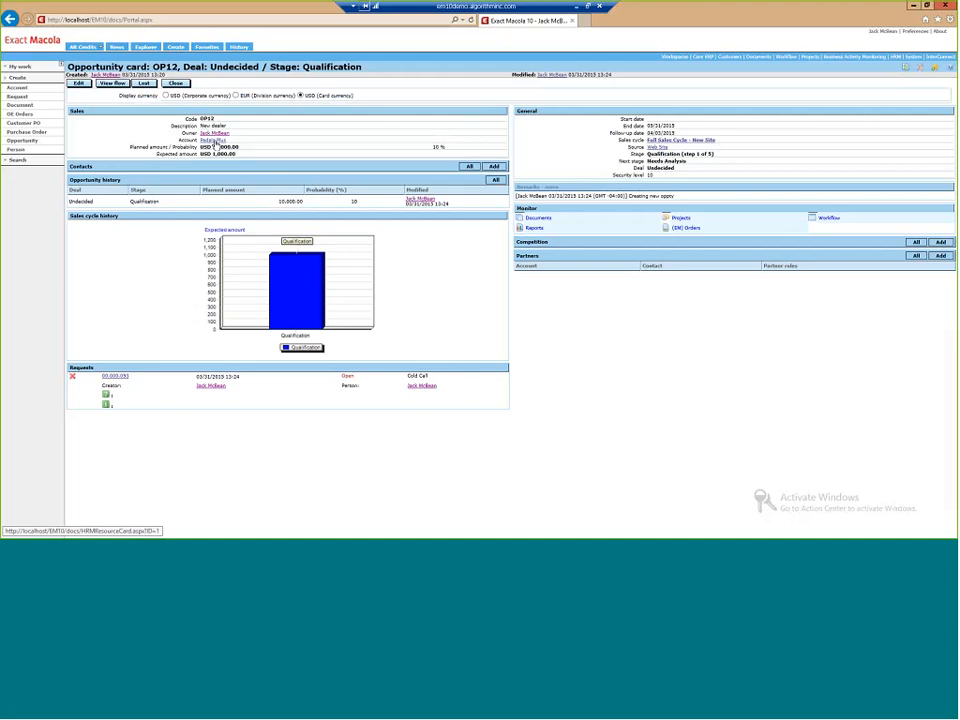
click(215, 153)
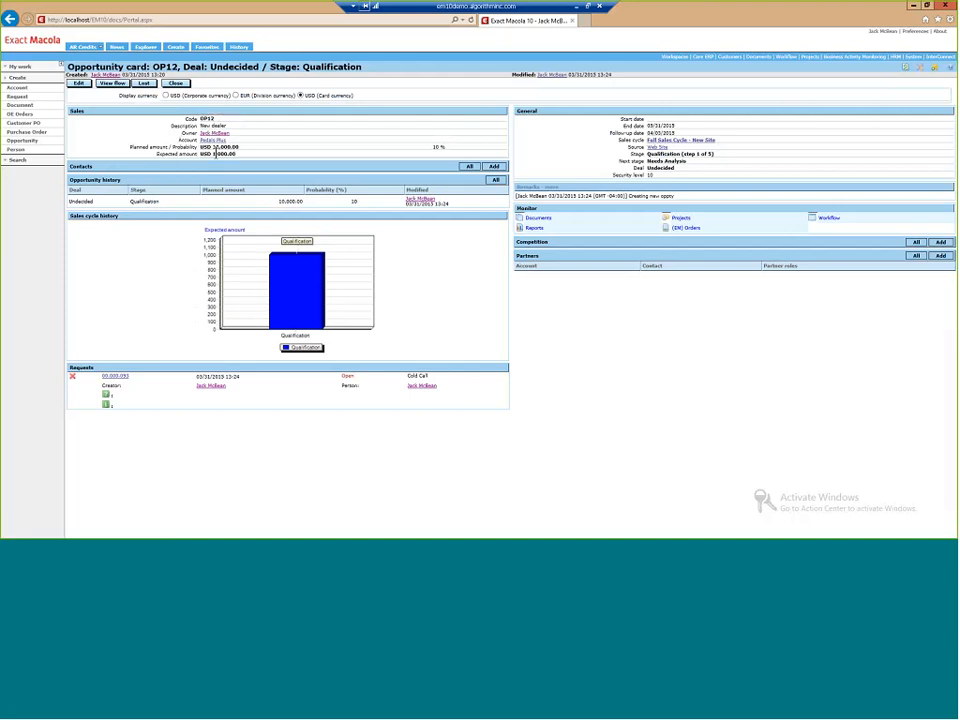
click(440, 148)
click(231, 156)
click(386, 202)
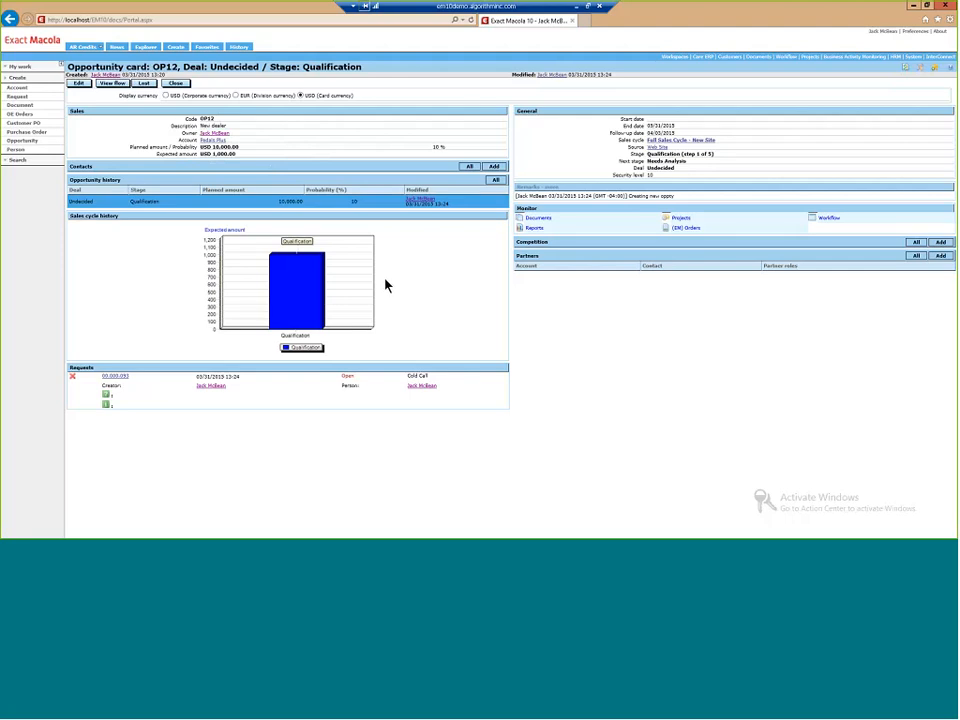
- Open the opportunity's Cold Call request and approve it
click(114, 378)
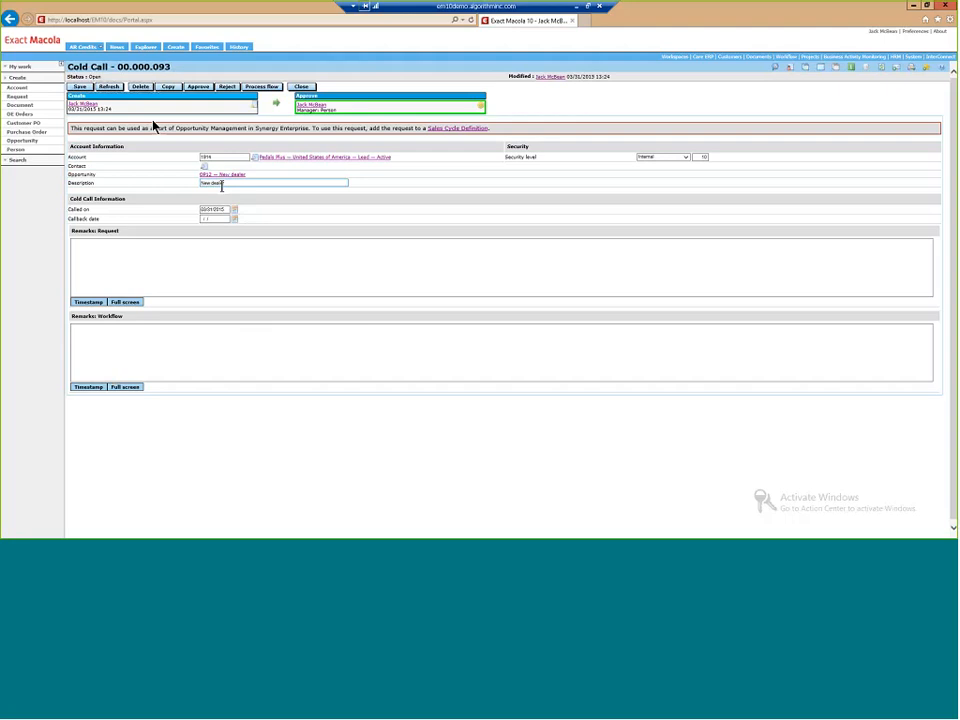
key(ctrl)
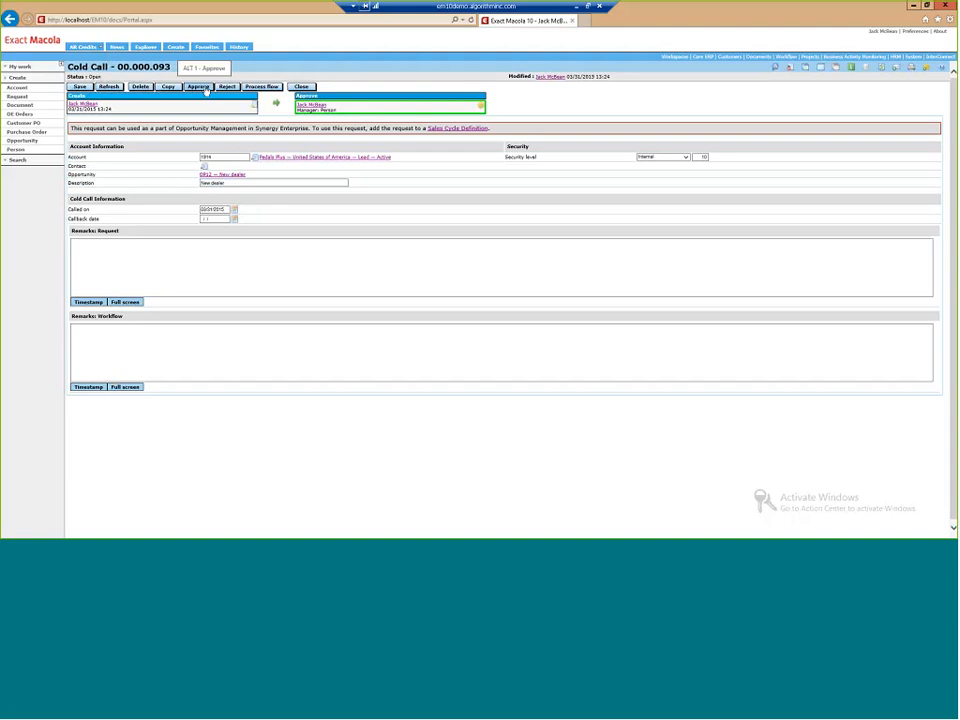
click(199, 87)
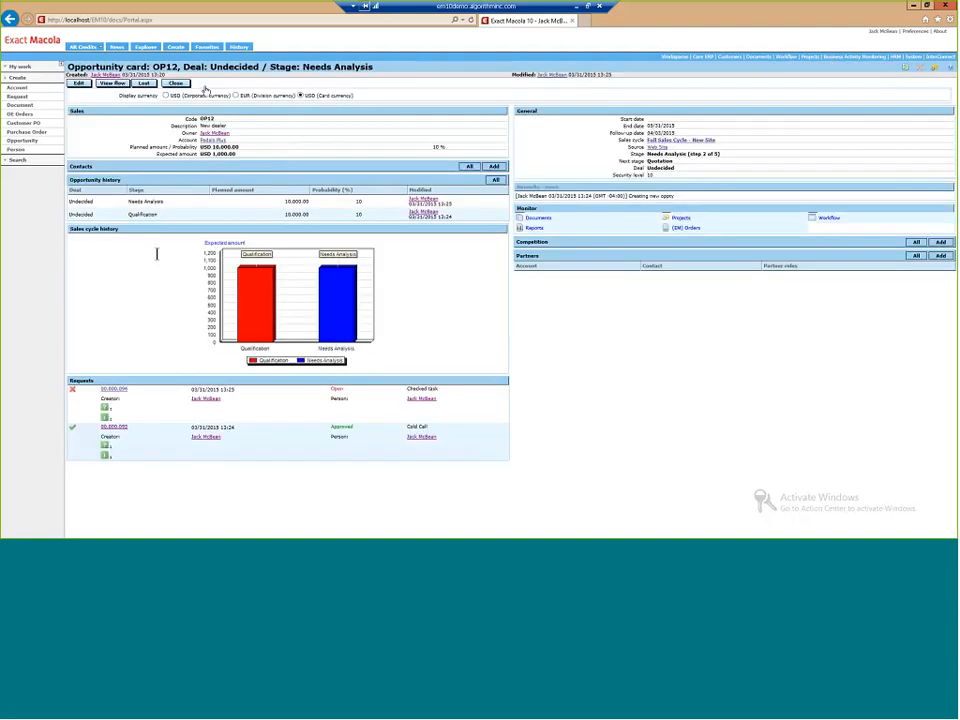
key(ctrl)
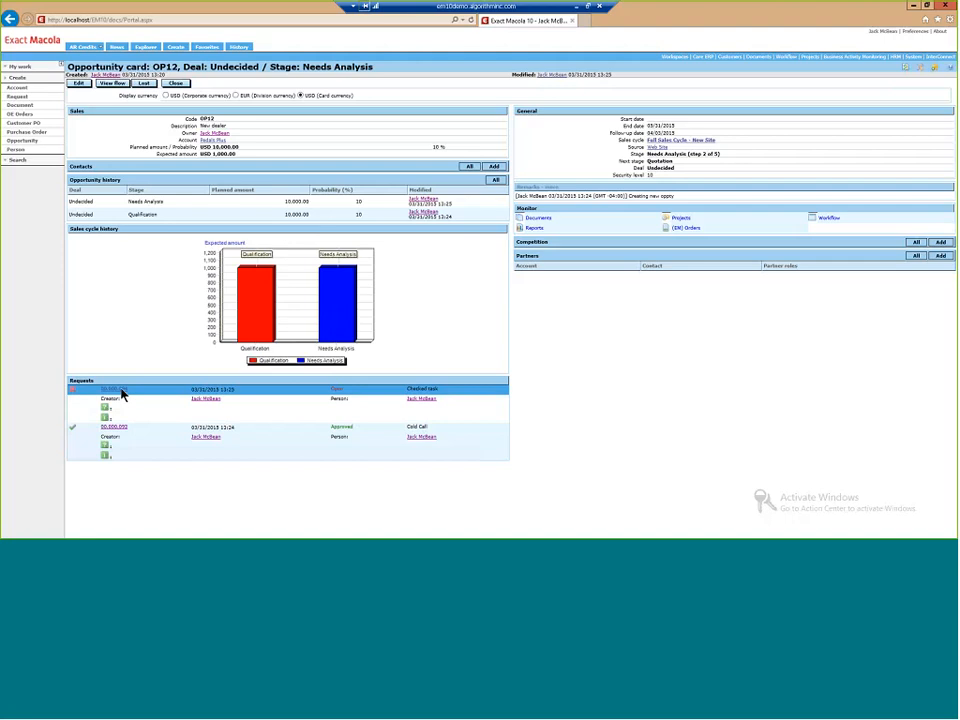
key(ctrl)
key(ctrl)
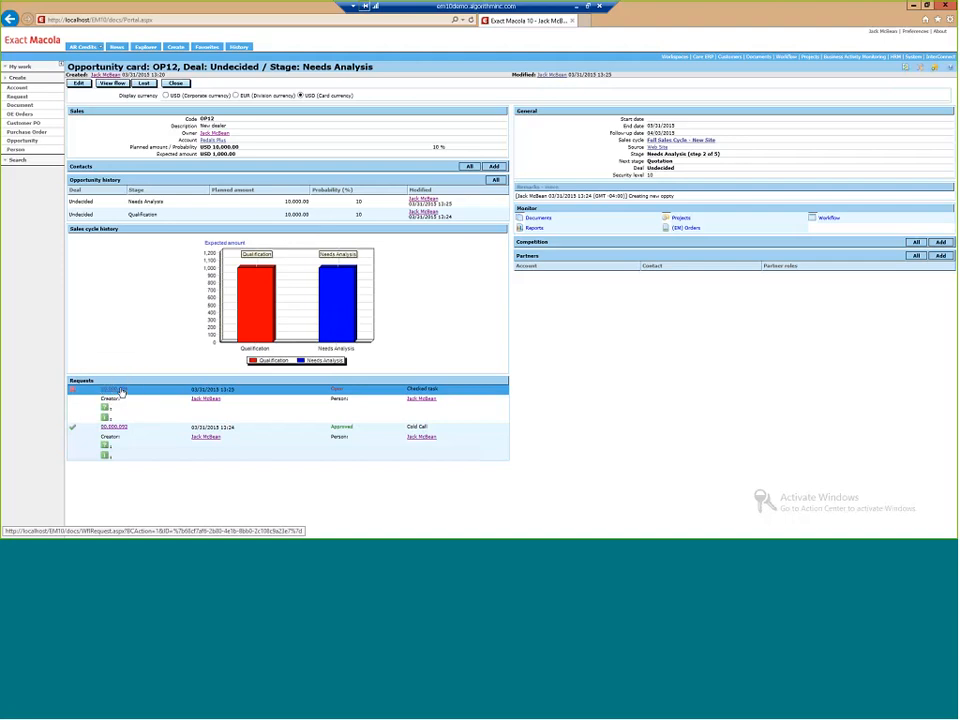
key(ctrl)
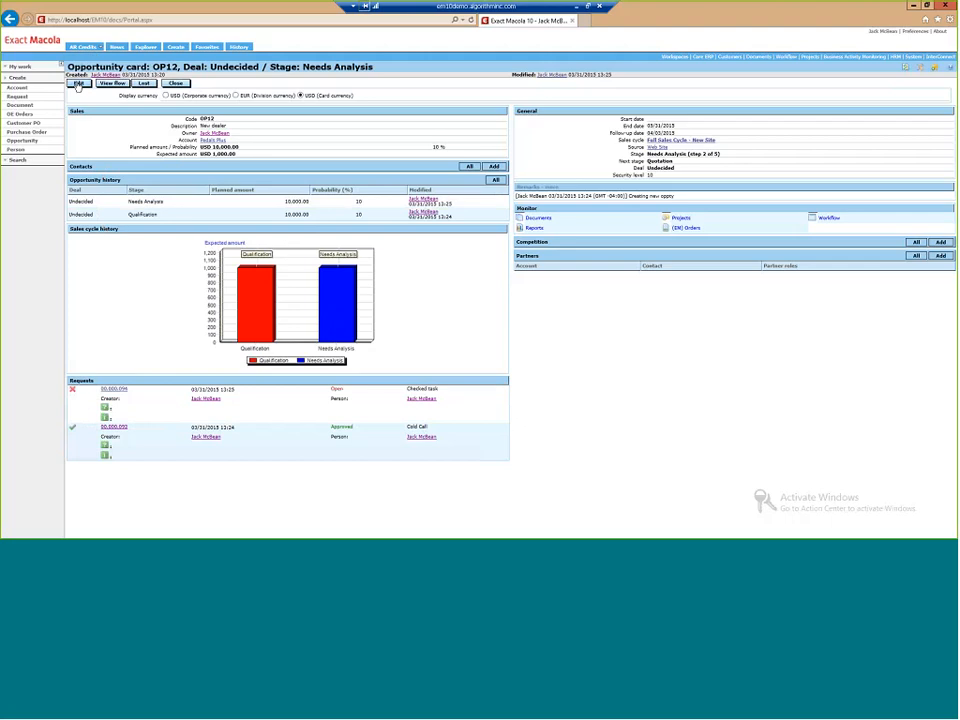
- Set the opportunity's planned amount to 100,000.00 and probability to 25%, update the product planned amount, and save the card
click(78, 84)
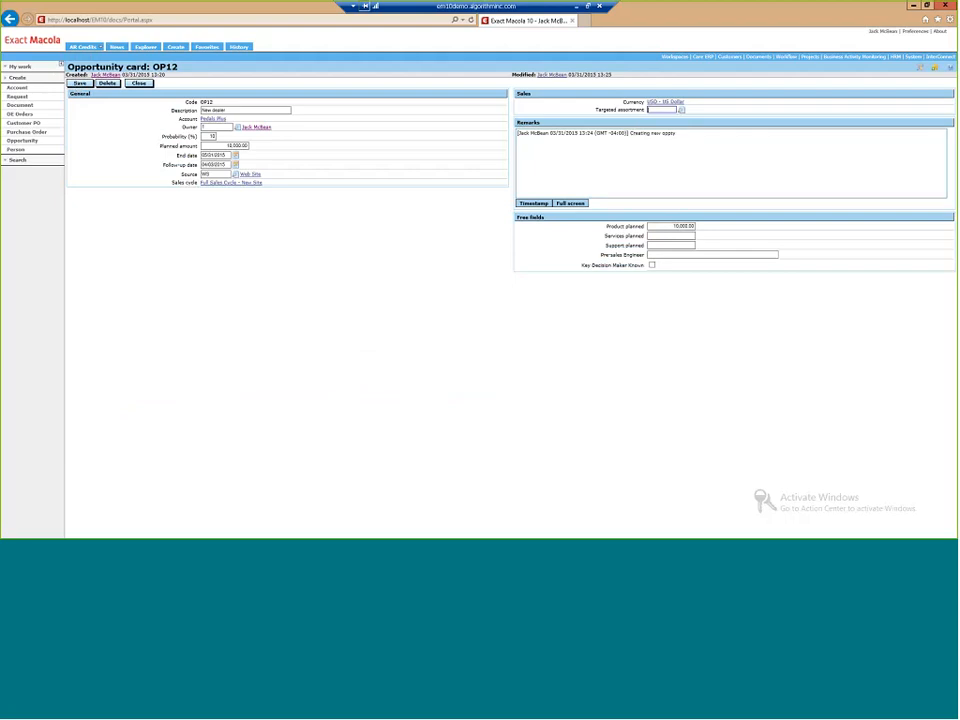
click(222, 146)
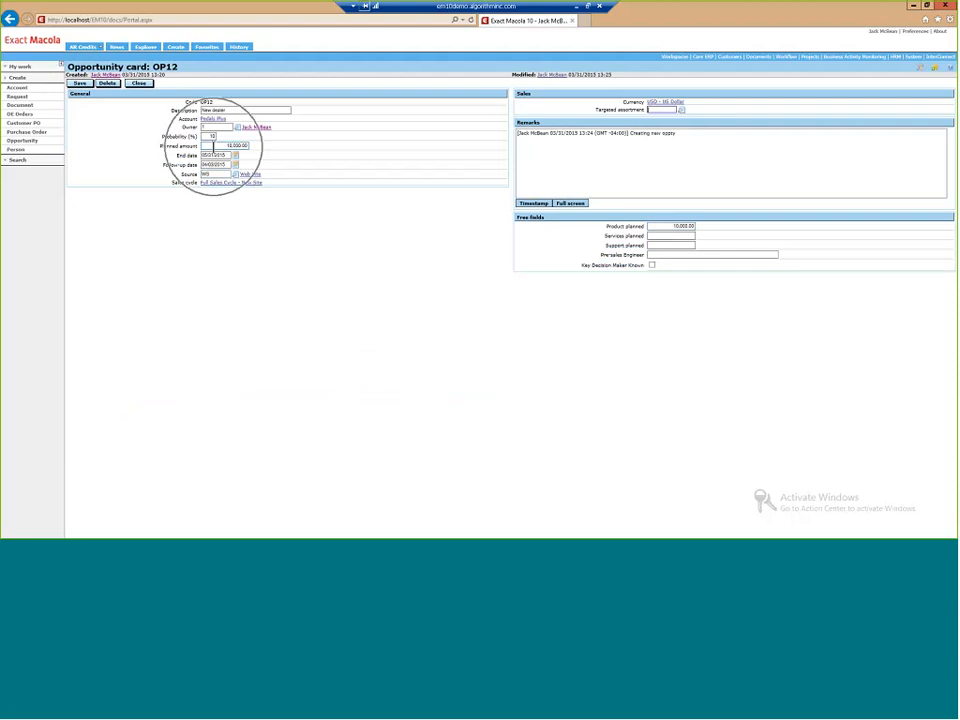
click(222, 146)
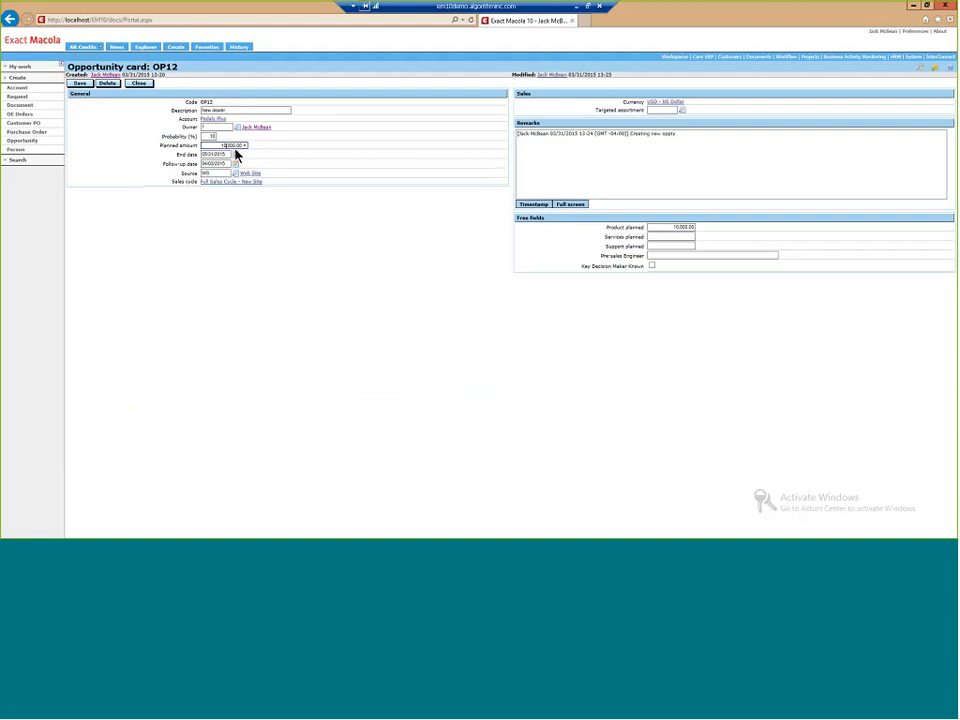
key(BackSpace)
text(00)
click(211, 135)
text(25)
click(681, 227)
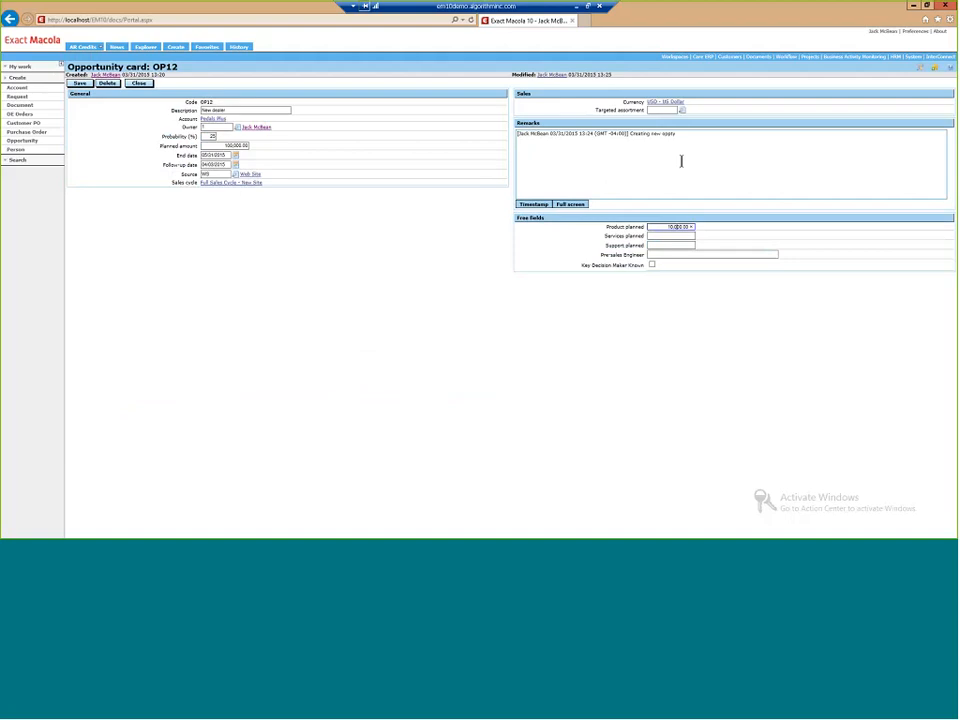
text(0)
click(80, 84)
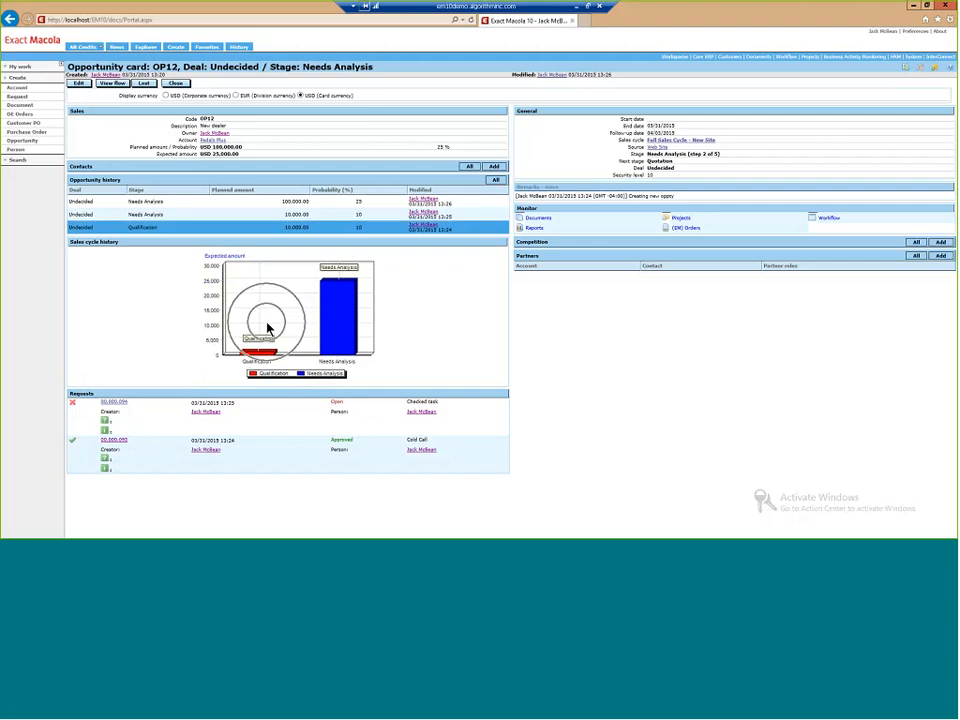
- Review the opportunity history entries, the expected amount and the sales cycle history chart on the card
click(266, 202)
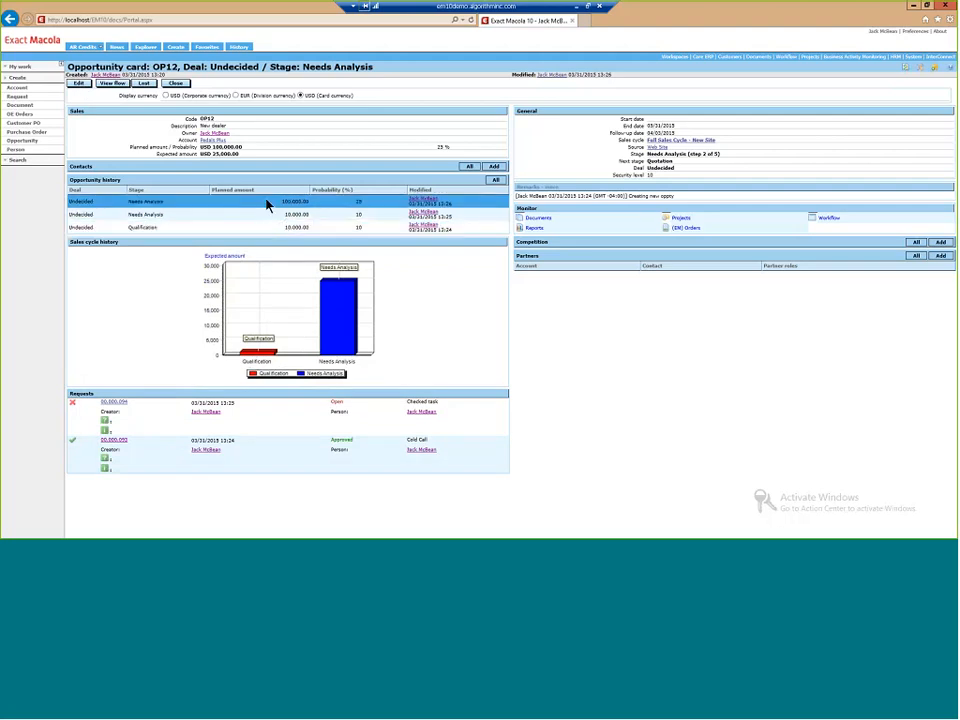
click(300, 200)
click(207, 157)
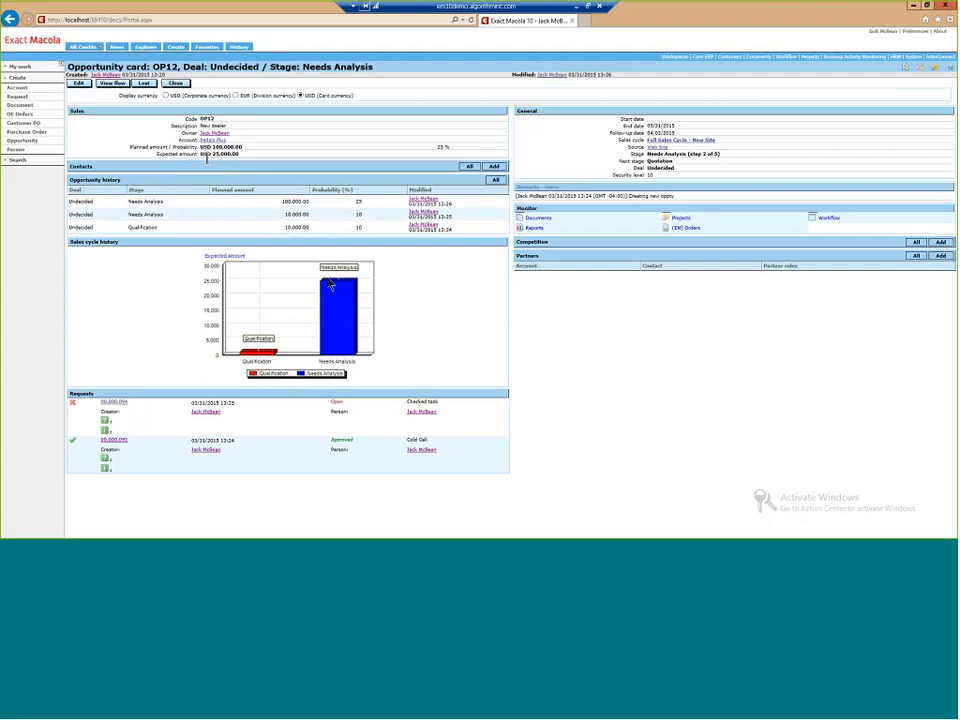
click(250, 227)
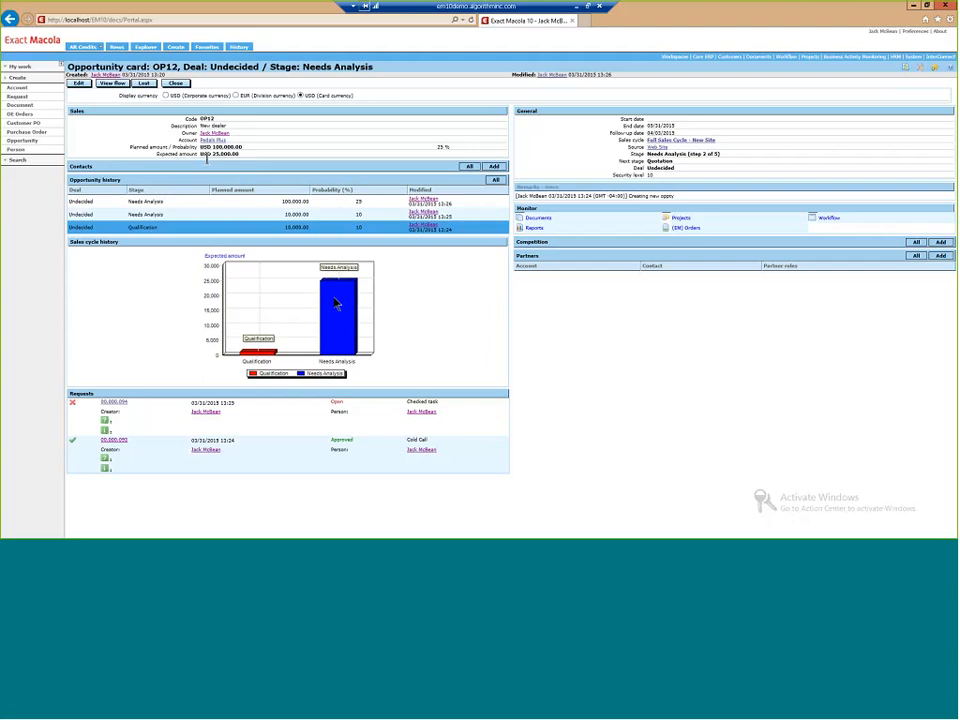
click(212, 167)
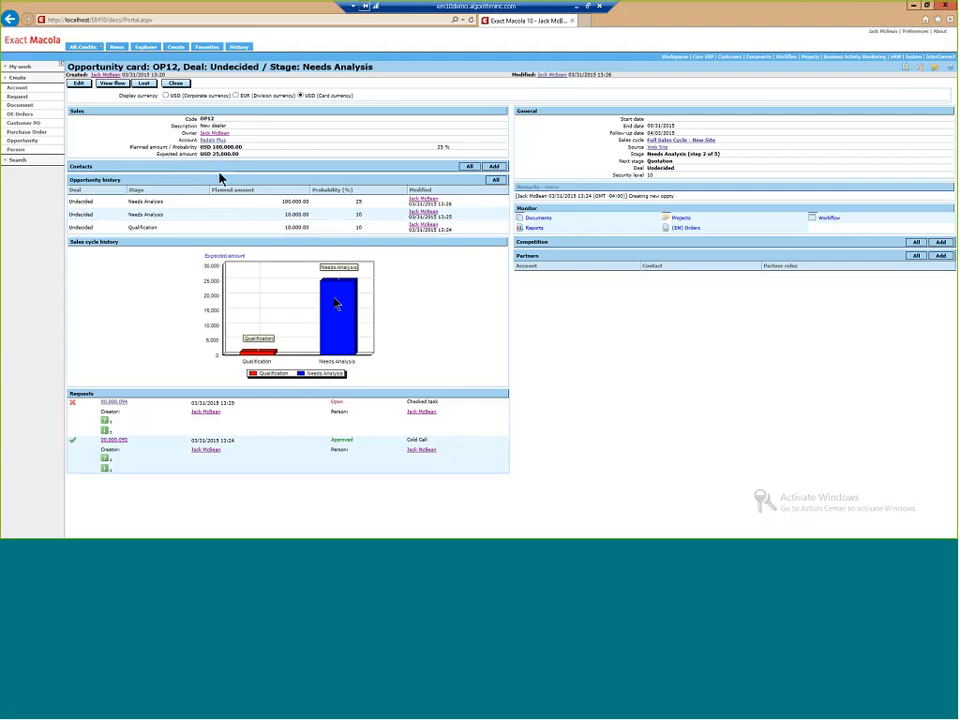
click(330, 316)
- View the opportunity's workflow requests as a list instead of a summary, and return to the opportunity card
click(829, 218)
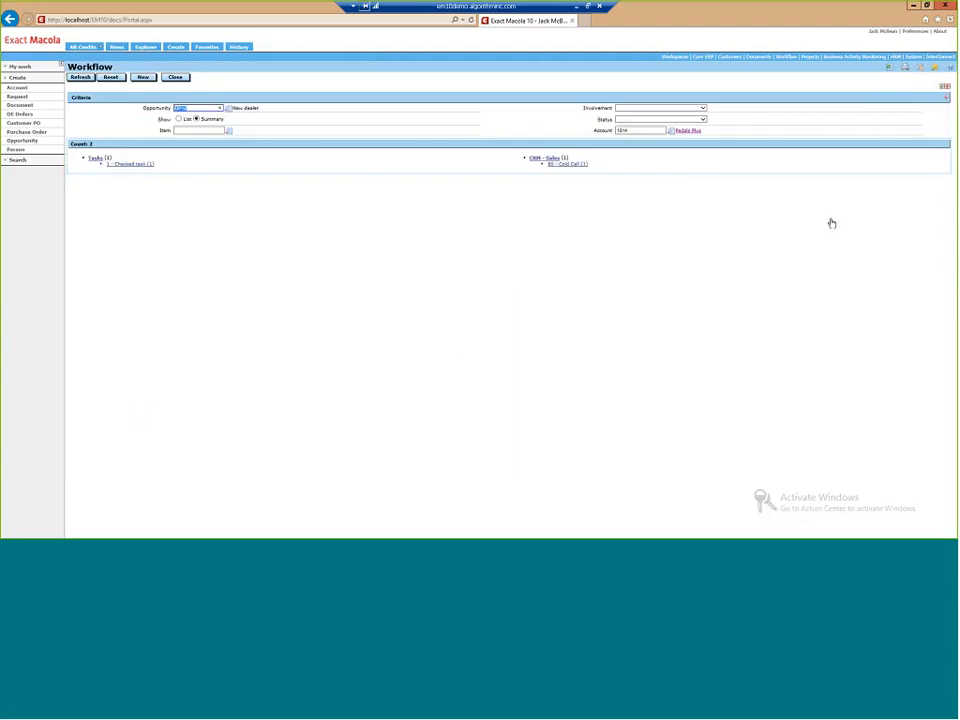
click(179, 119)
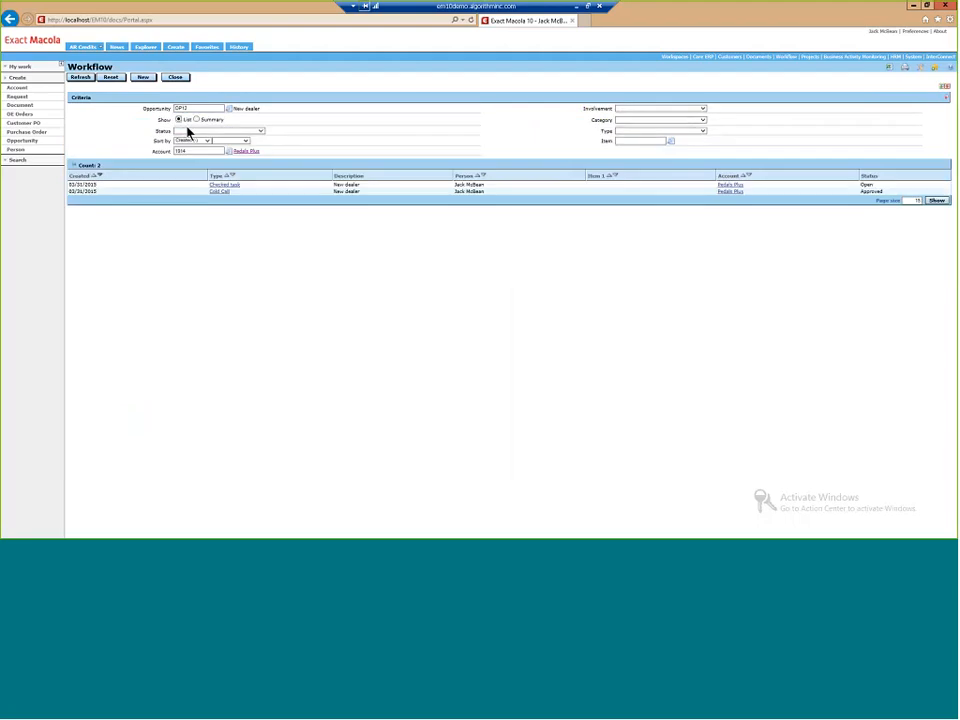
click(176, 78)
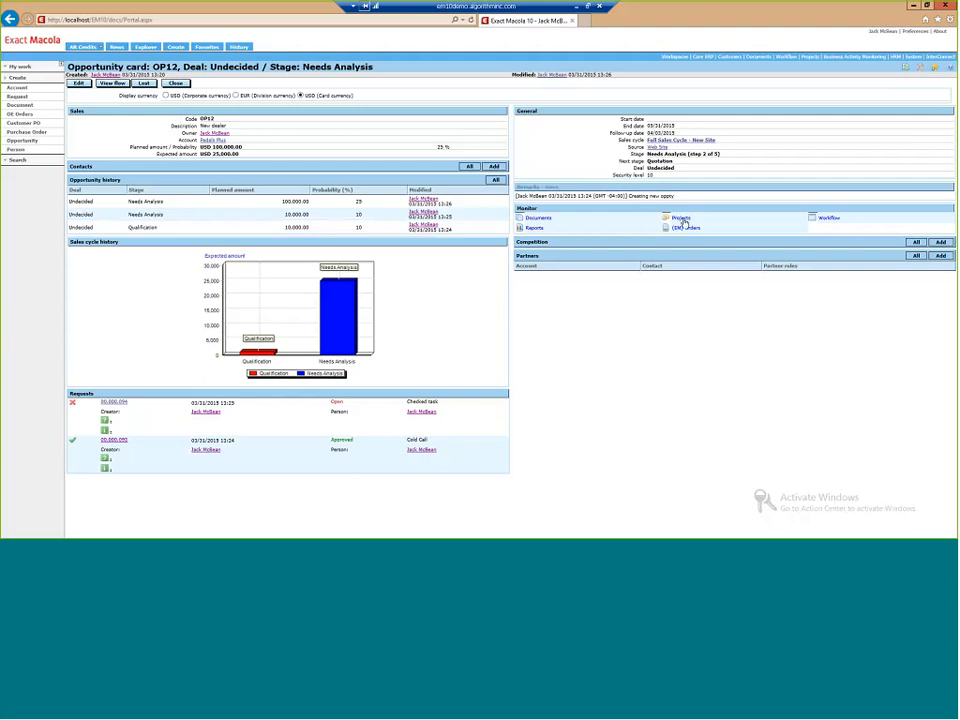
- Link the existing project OP10, New Store for Existing Customer, to the opportunity and return to its card
click(684, 222)
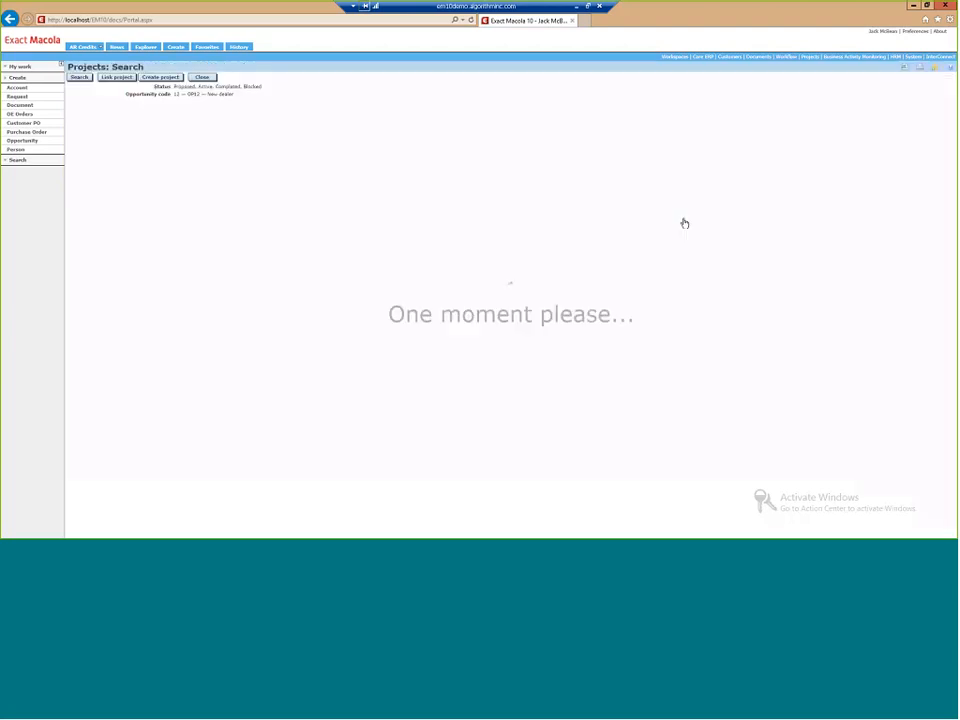
click(133, 82)
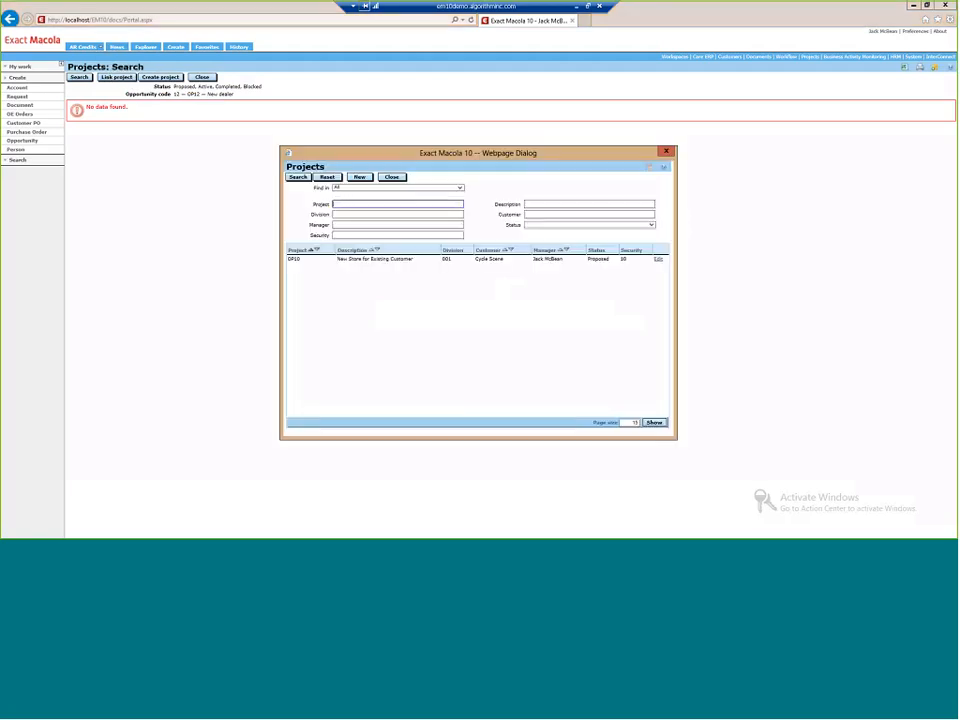
click(360, 262)
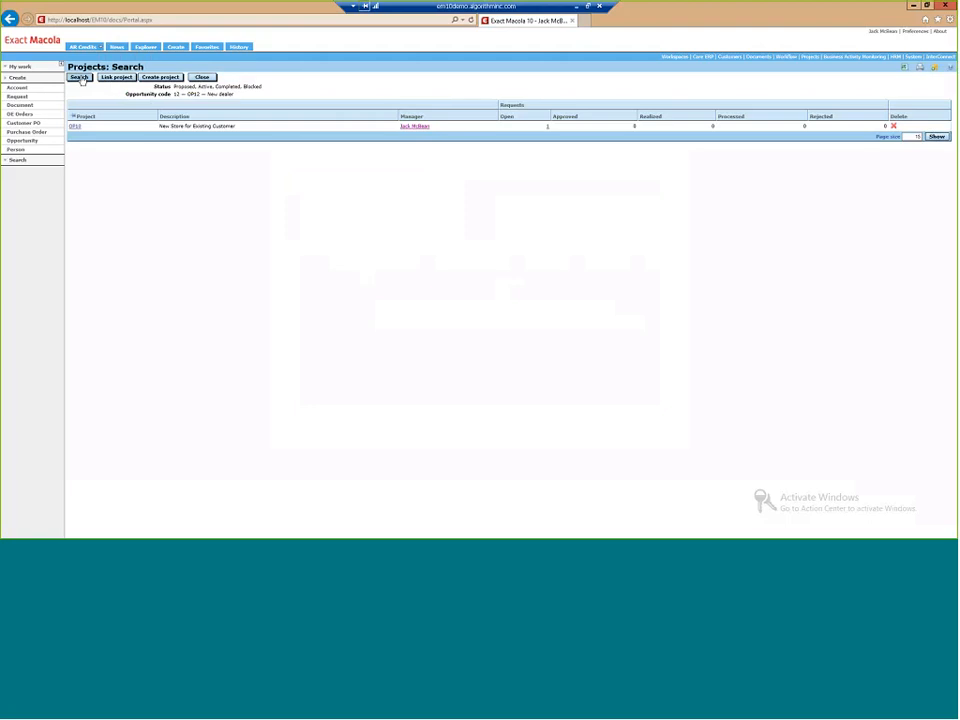
click(202, 77)
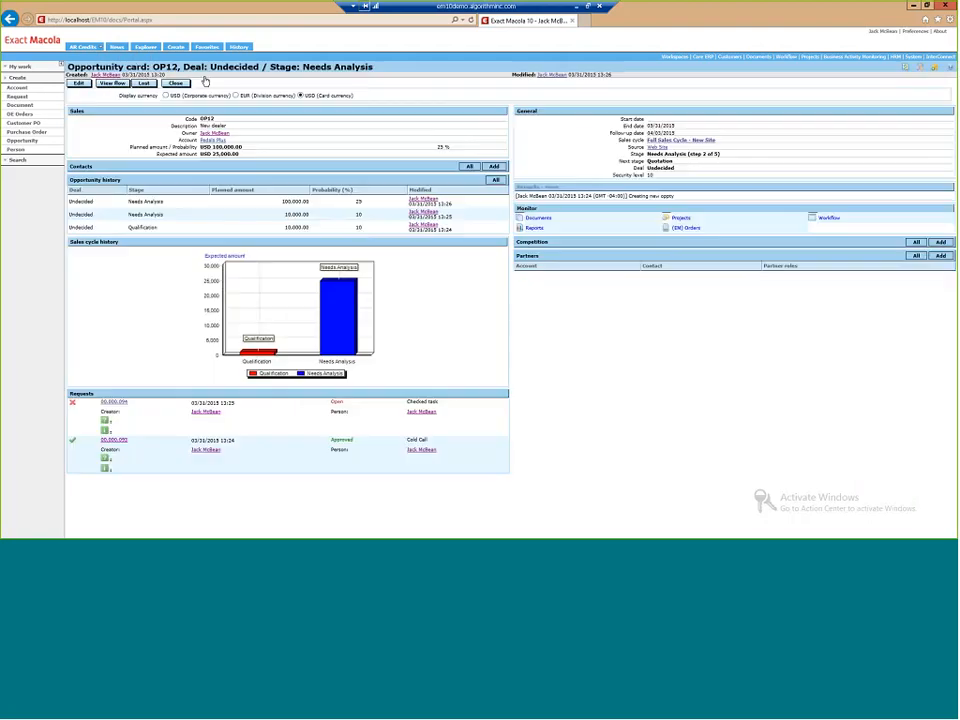
- Check the projects linked to the opportunity, return to its card and dismiss the pop-up notification
click(685, 221)
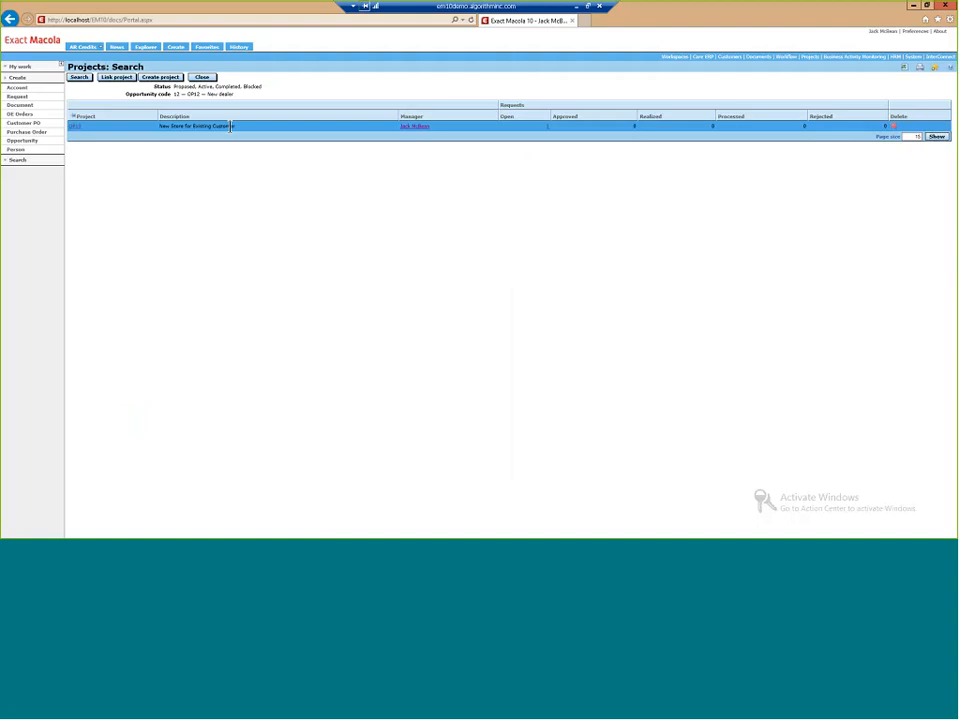
click(202, 77)
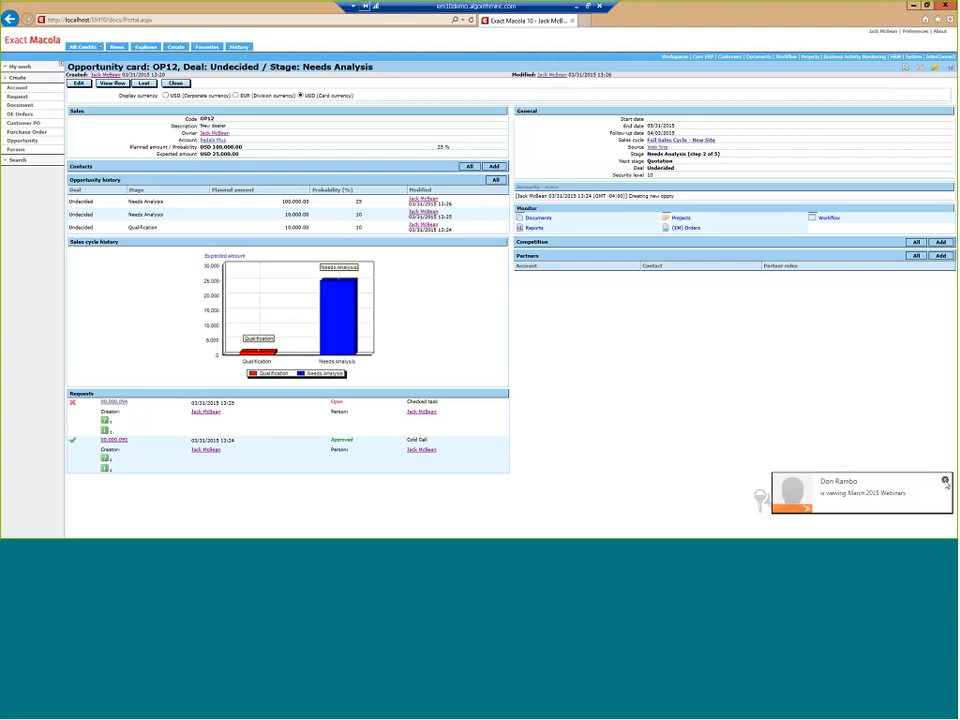
click(945, 481)
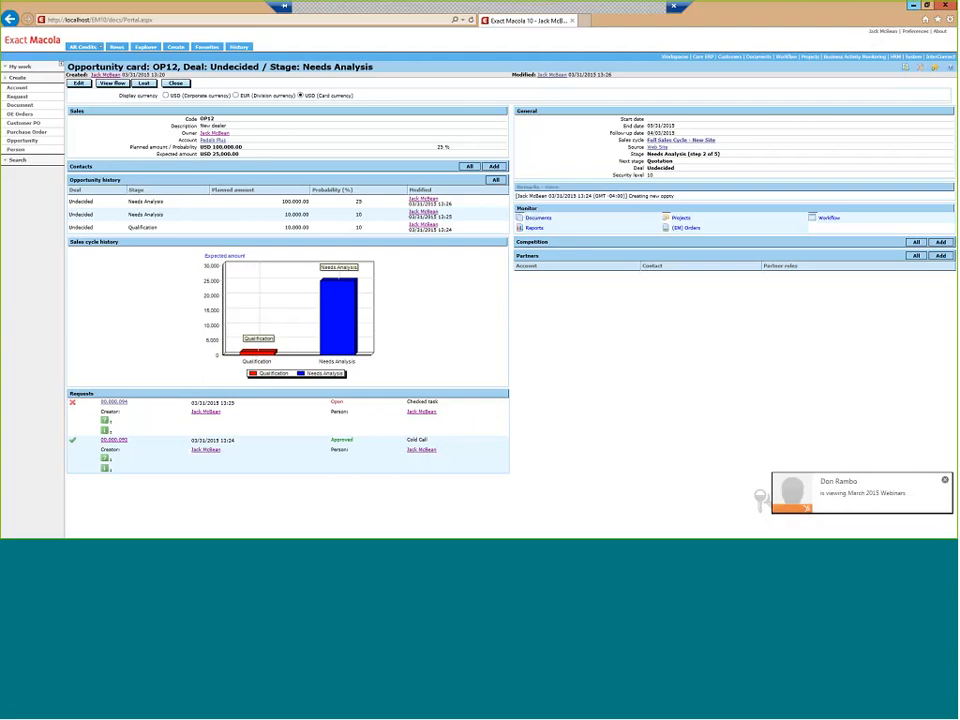
- Switch to Outlook and begin saving the selected Outdoor Adventure Outlet order email to Exact Macola with Exact: Save as
click(913, 7)
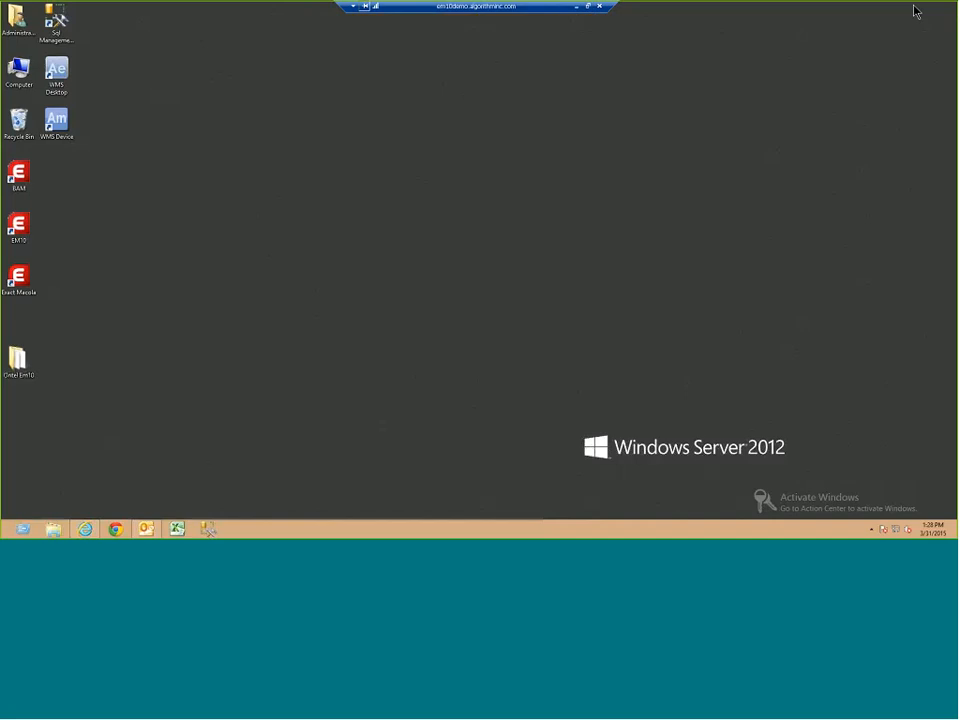
click(157, 532)
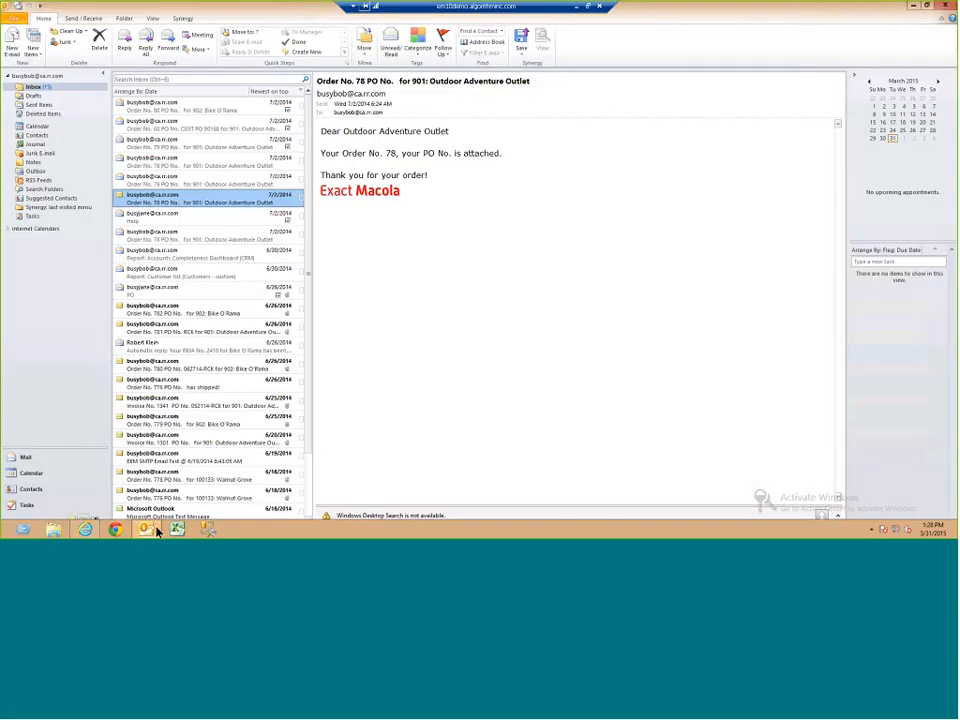
right_click(222, 199)
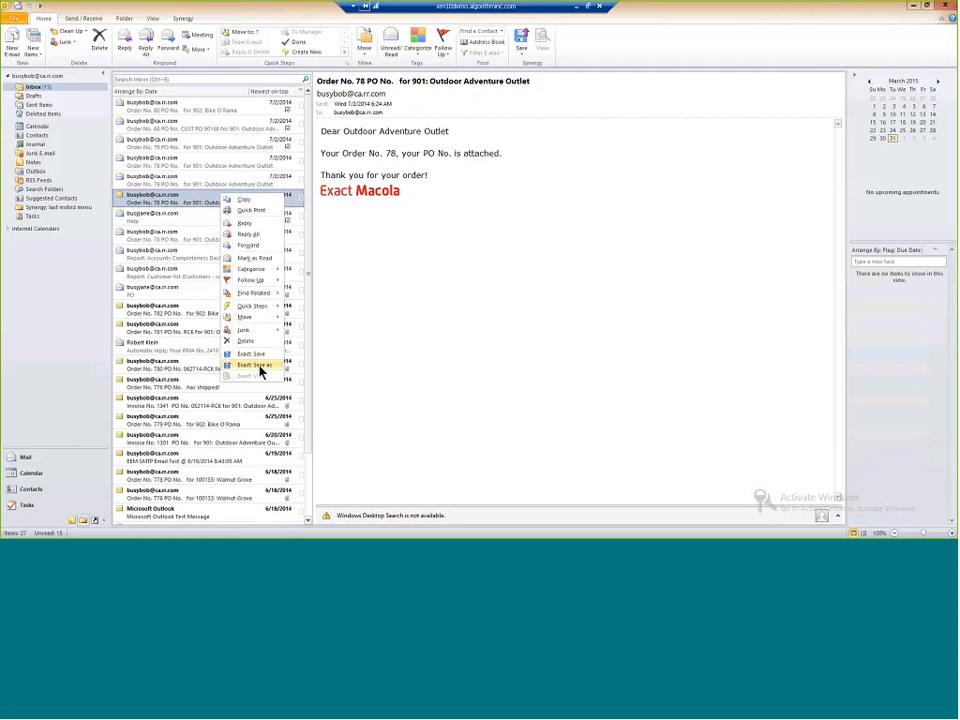
click(258, 366)
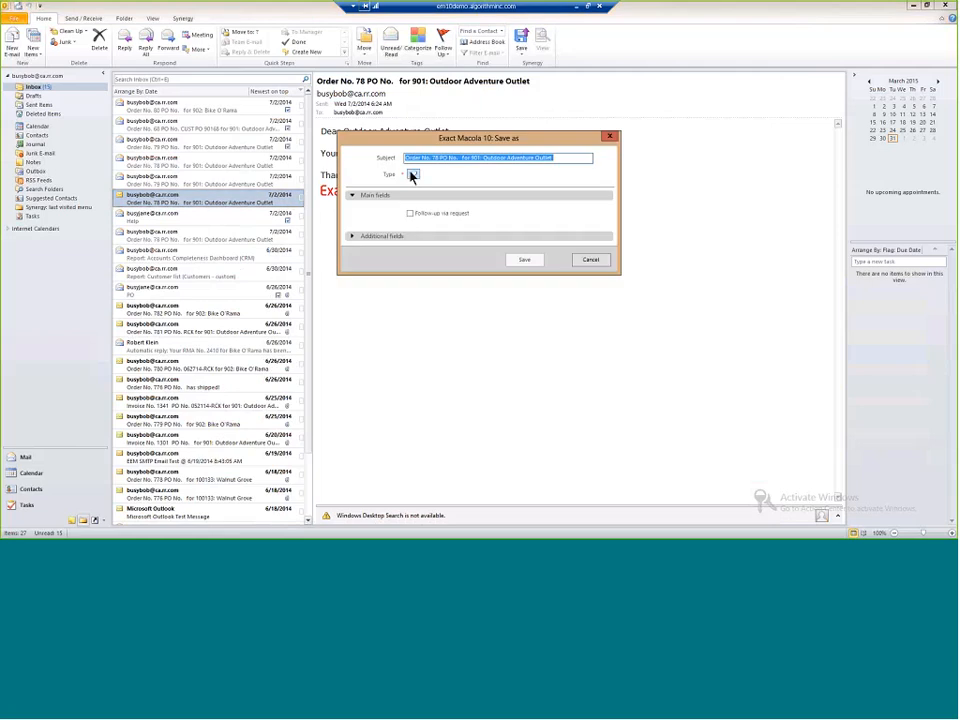
- Set the saved email's document type to Sales quotation
click(412, 175)
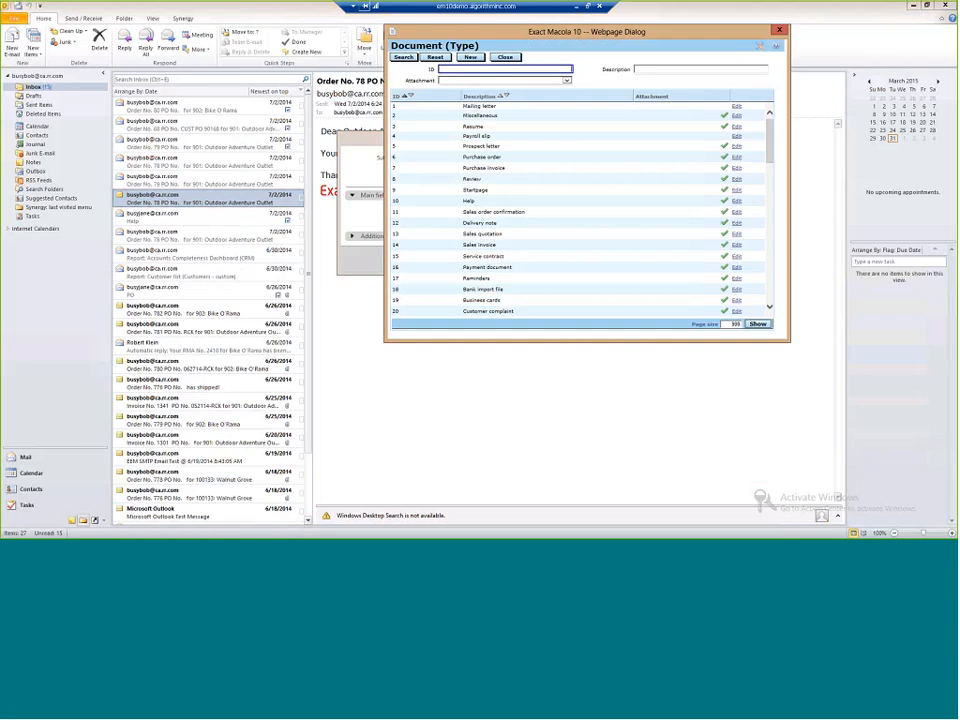
click(438, 212)
double_click(444, 233)
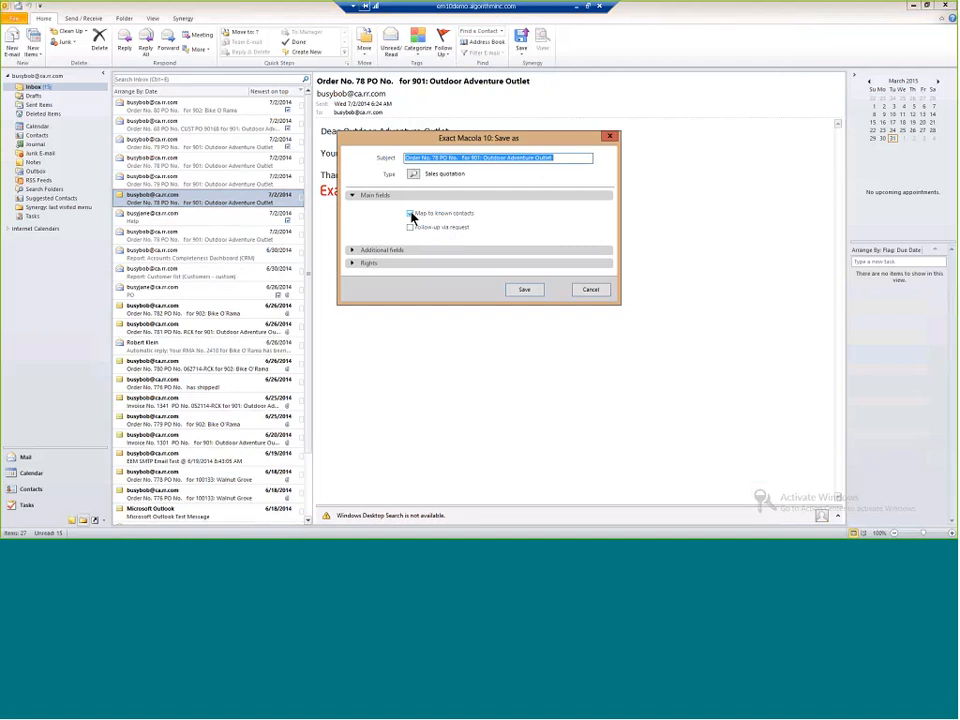
- Disable mapping to known contacts and assign the document to the account Bike O'Rama
click(410, 214)
click(414, 229)
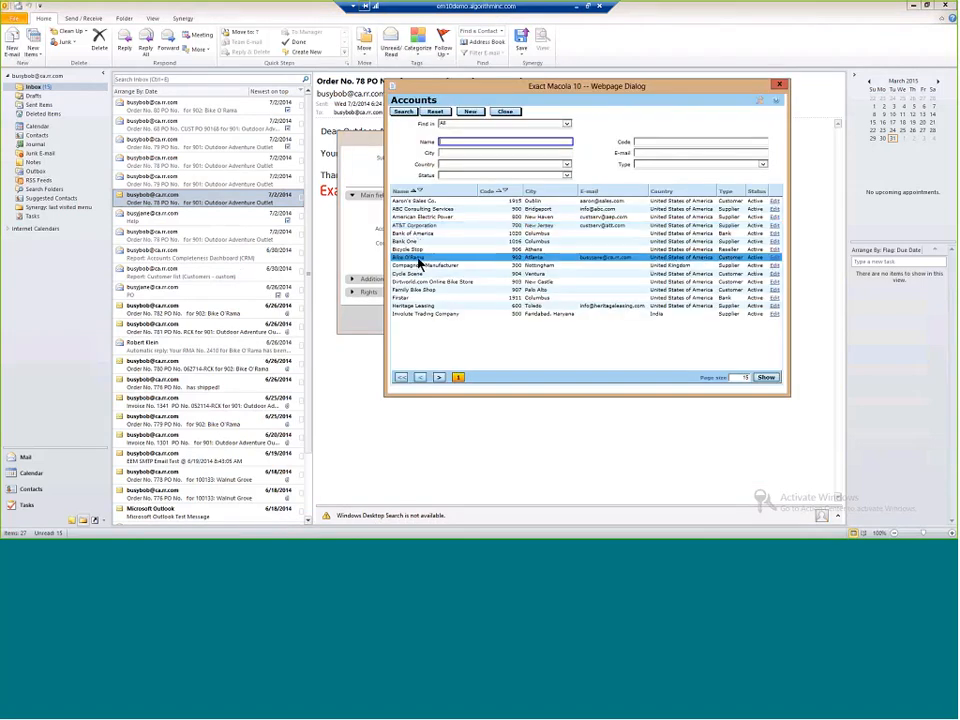
click(418, 259)
click(420, 262)
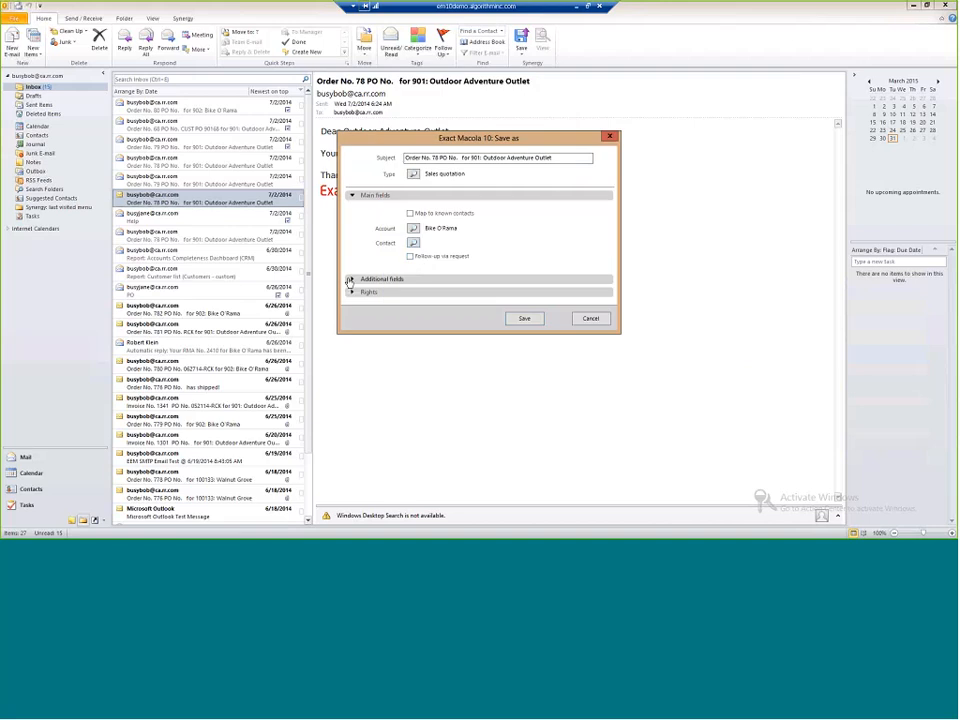
- Link the document to the Mountain Bikes opportunity in the additional fields and save it
click(353, 282)
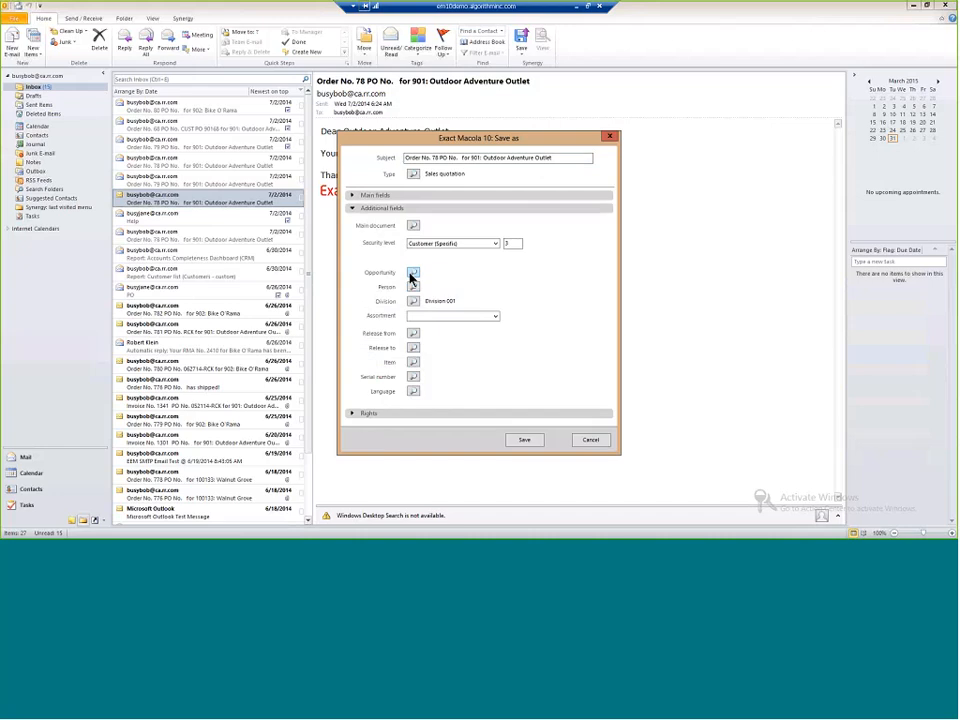
click(412, 274)
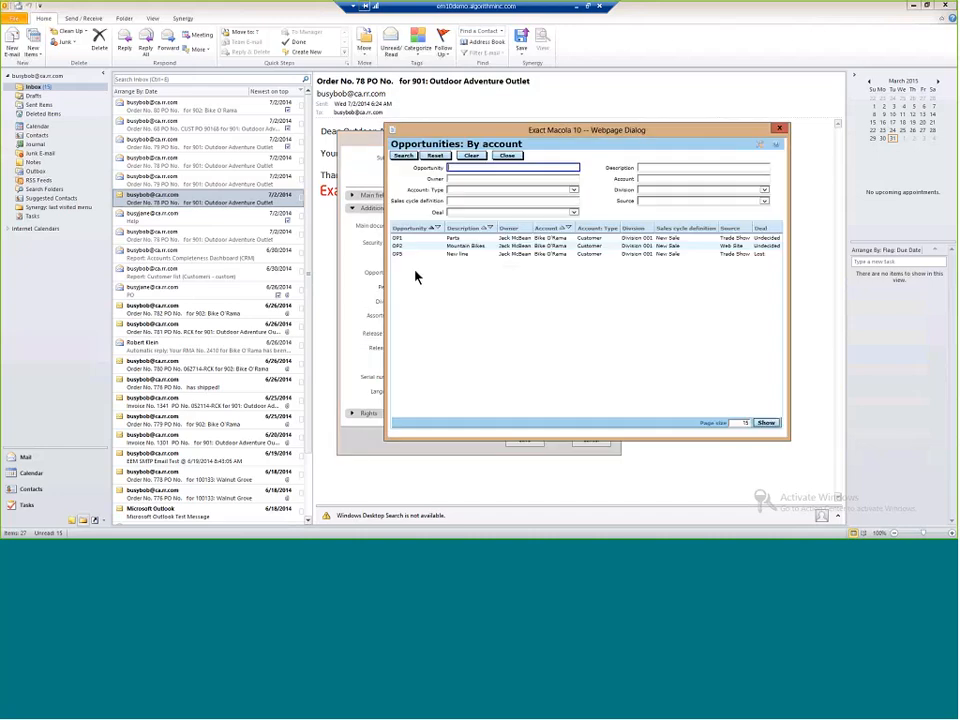
click(432, 246)
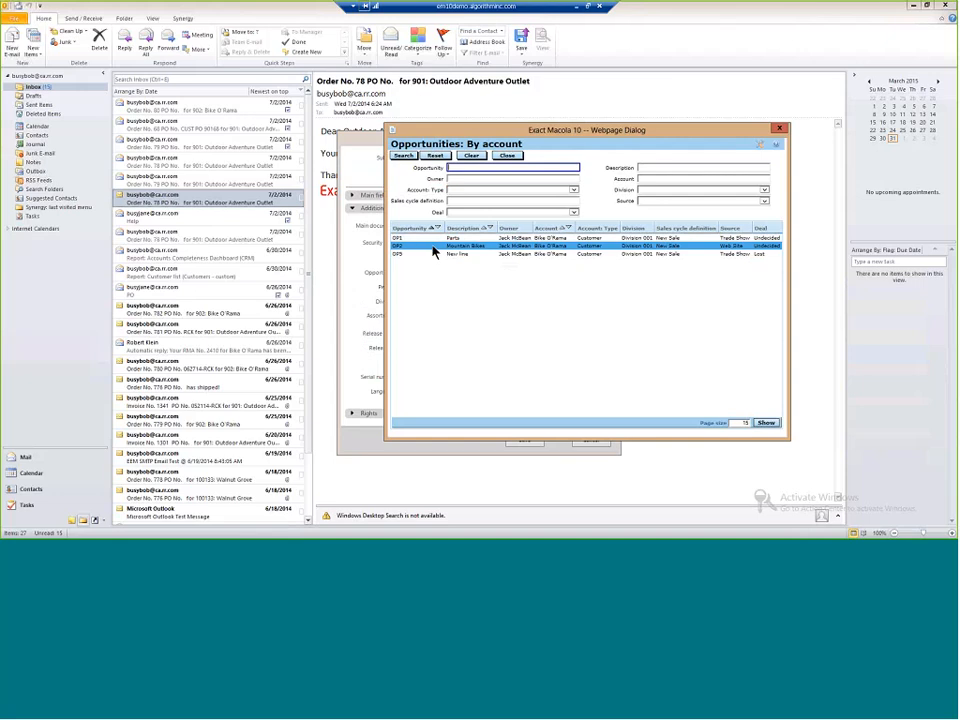
double_click(432, 246)
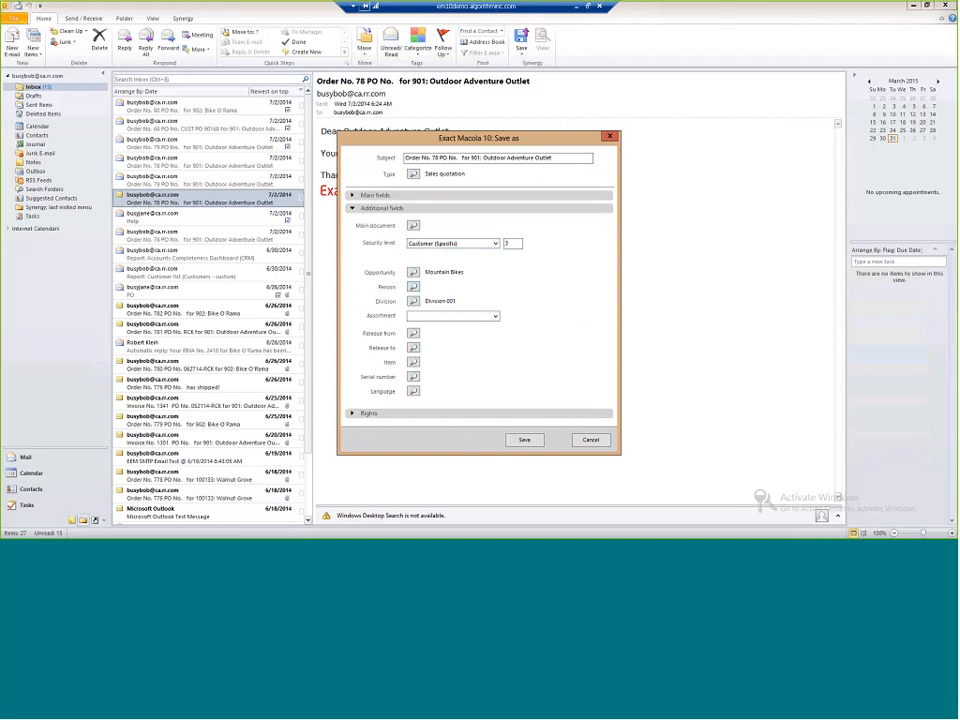
click(525, 442)
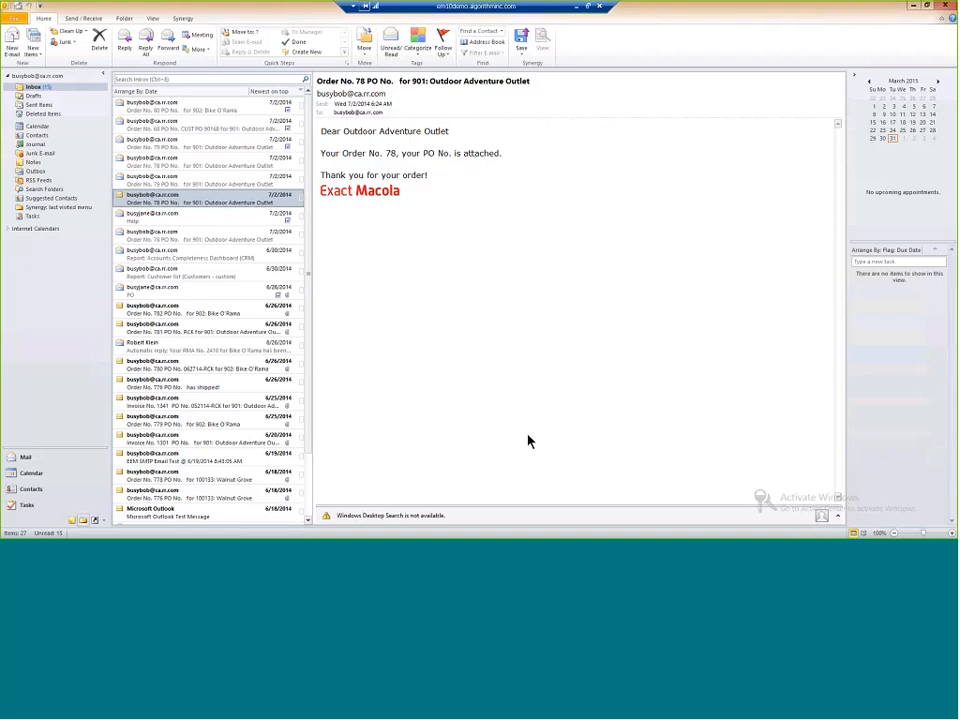
- Switch back to Exact Macola, open the Mountain Bikes opportunity from my opportunities and list its Sales quotation documents
click(917, 6)
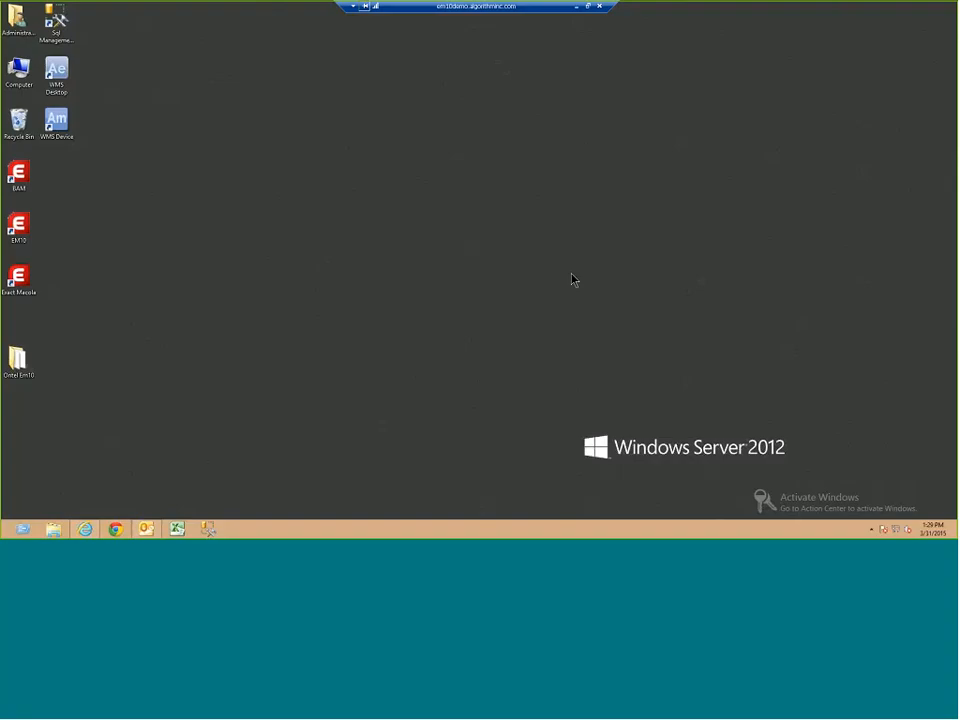
mouse_move(85, 529)
click(120, 482)
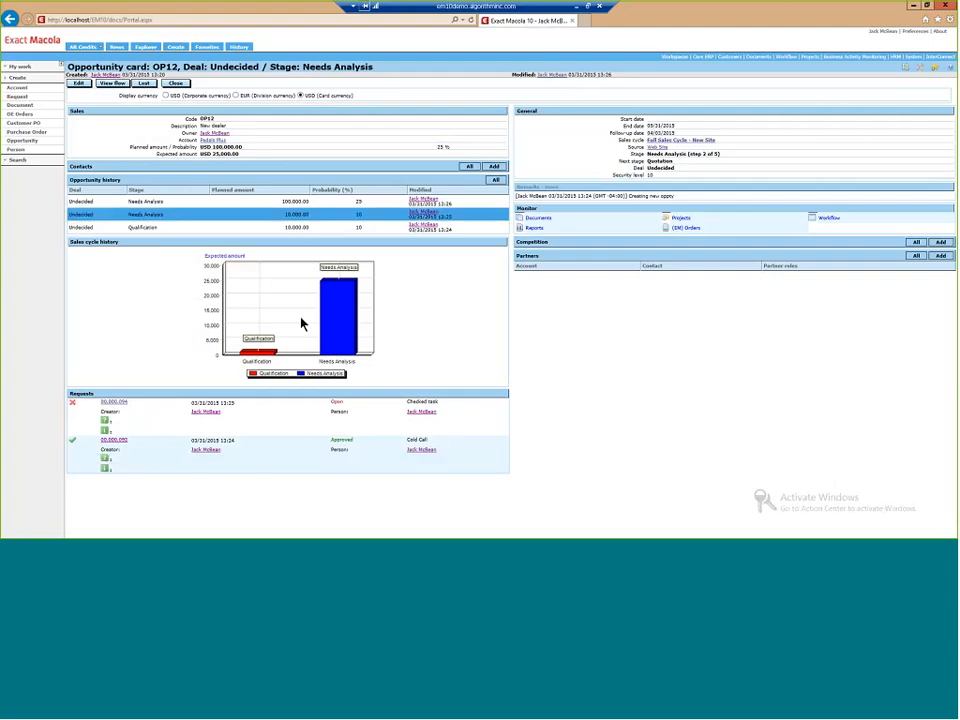
click(21, 67)
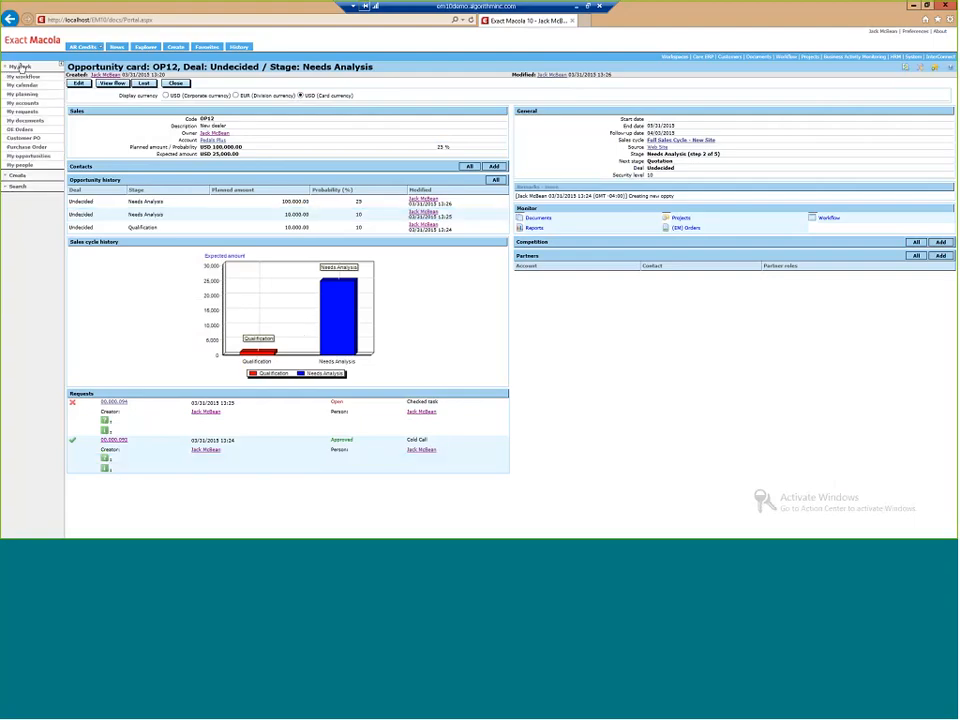
click(20, 156)
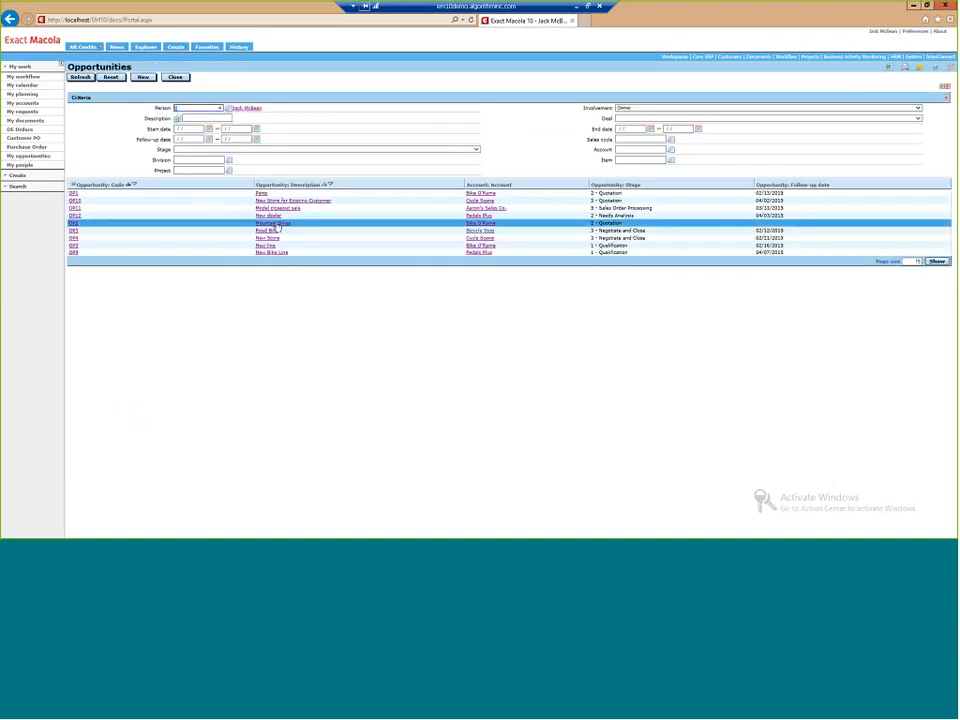
click(274, 224)
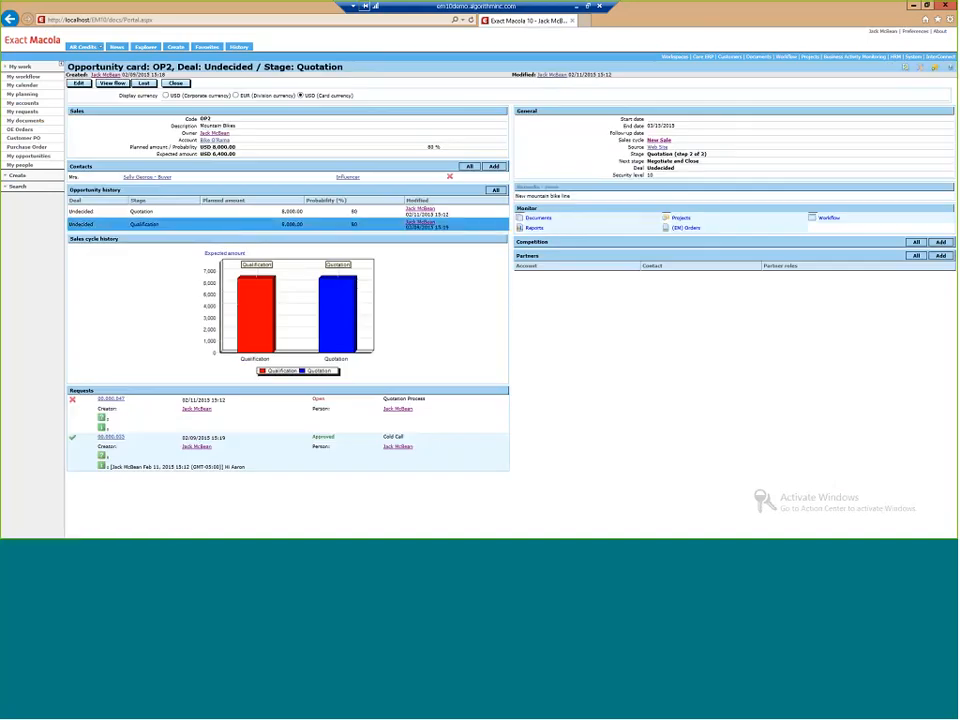
click(540, 218)
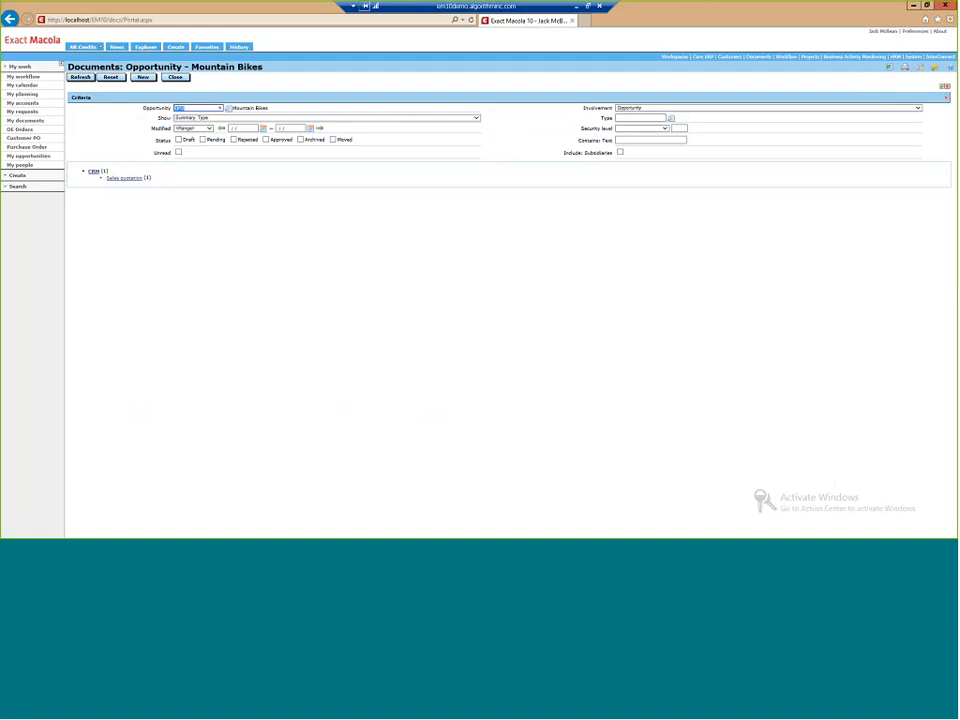
click(128, 178)
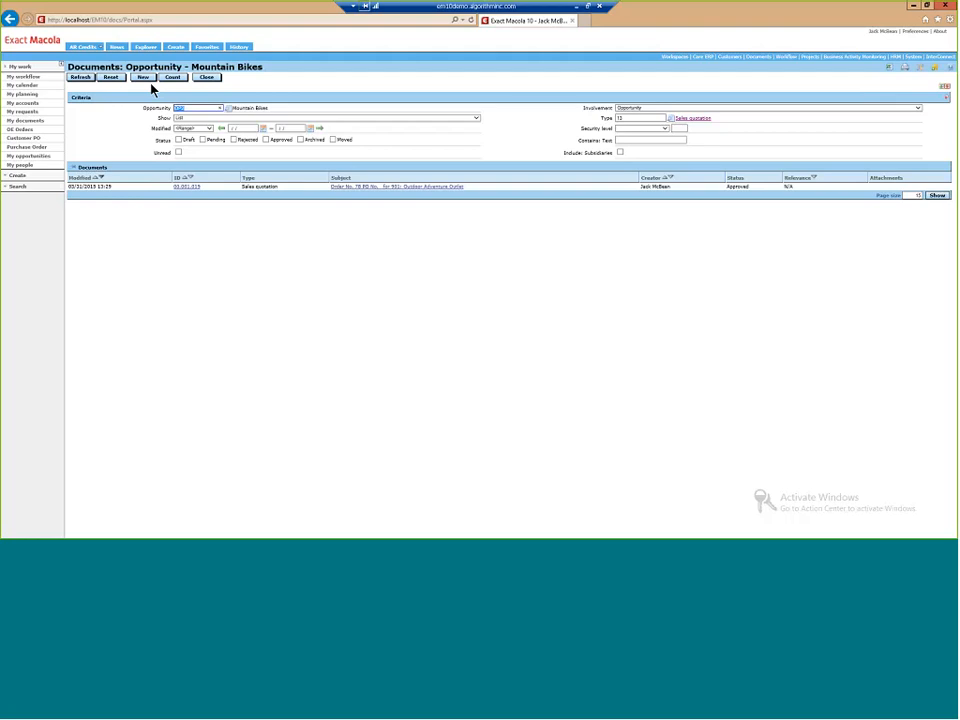
- Open the Sales Opportunities dashboard and review the full sales cycle opportunities, new sale opportunities and tasks
click(101, 49)
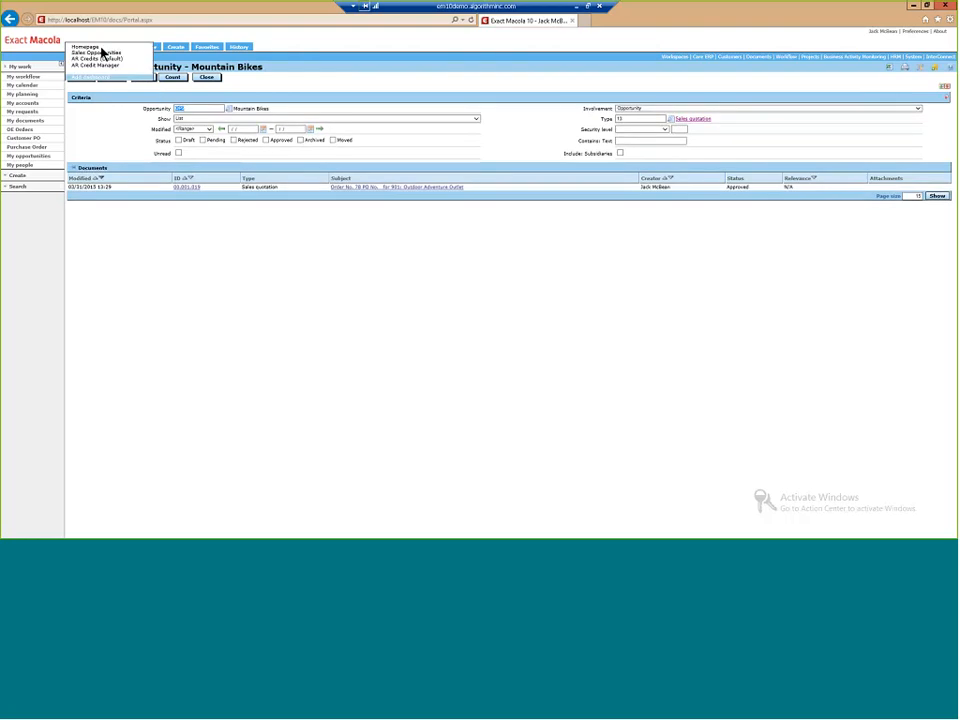
click(101, 54)
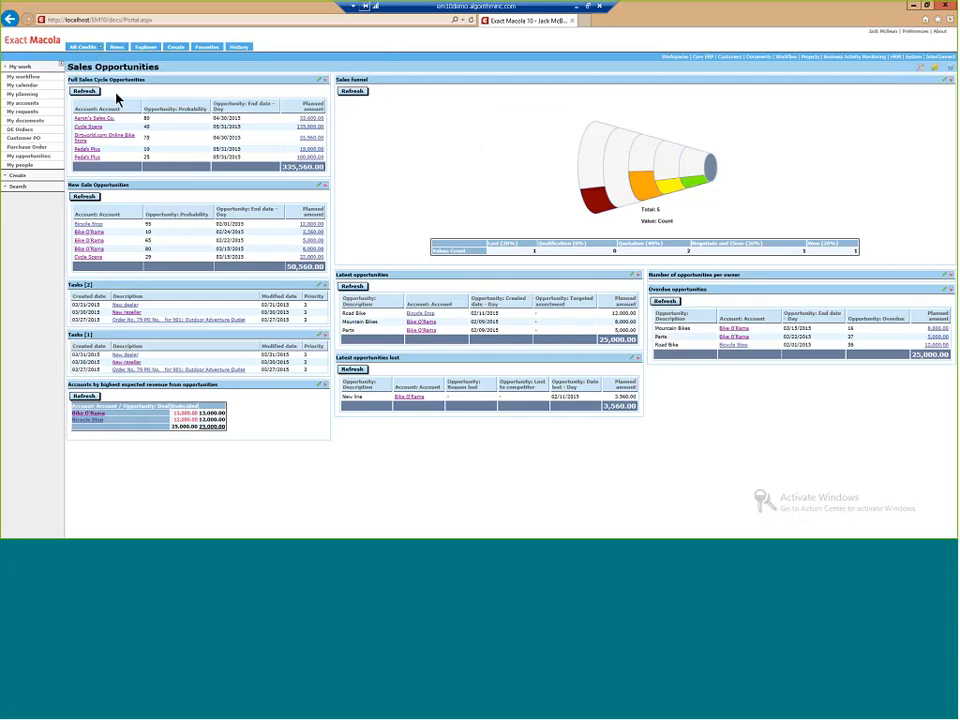
key(ctrl)
key(ctrl)
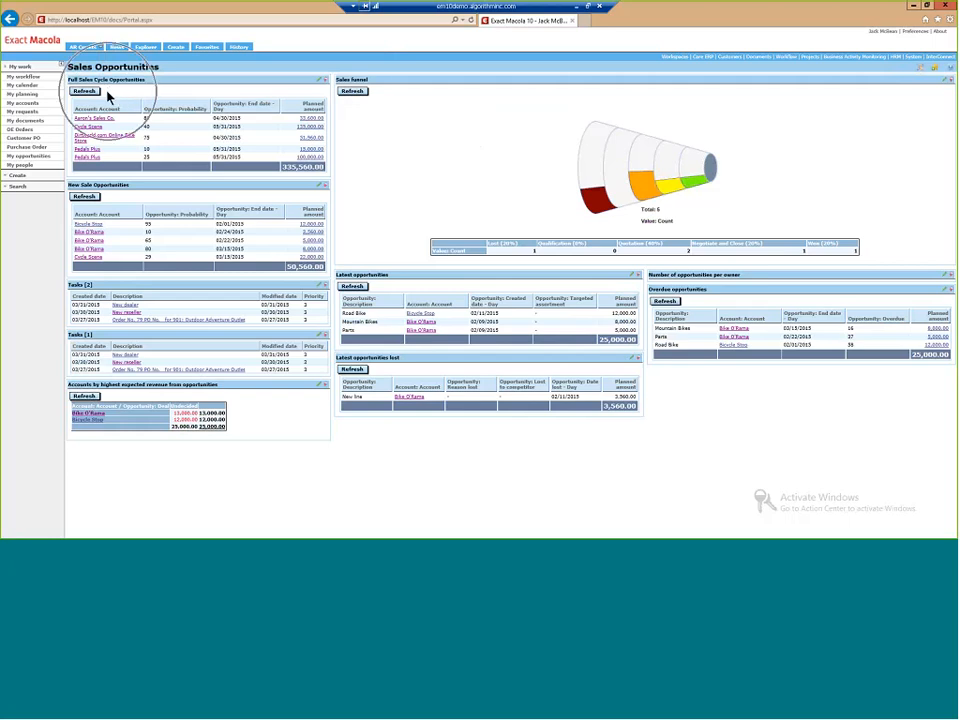
key(ctrl)
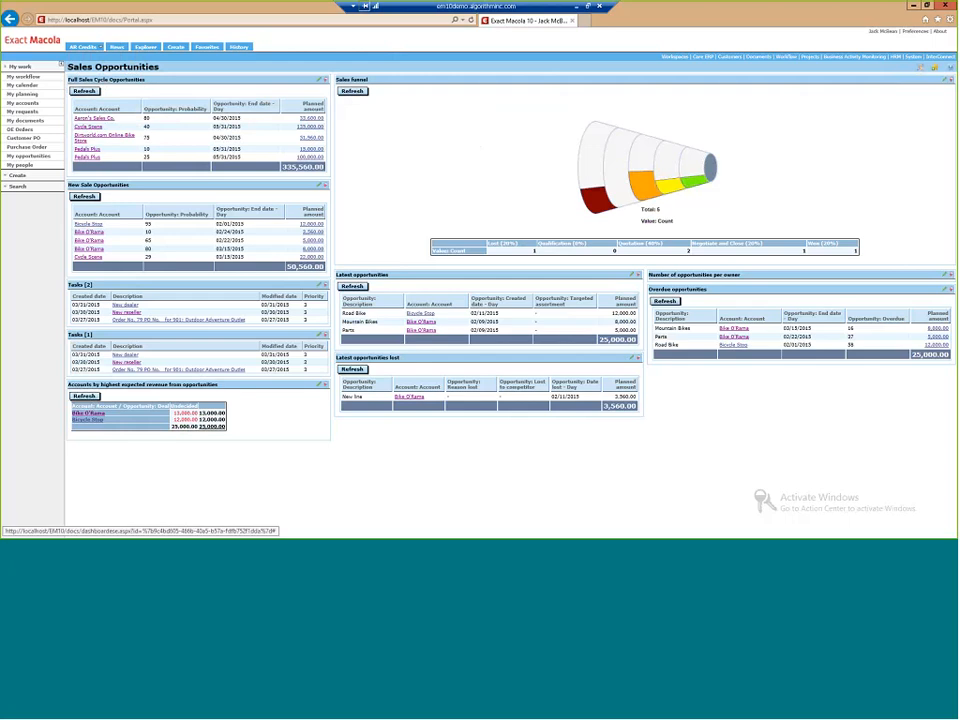
click(100, 198)
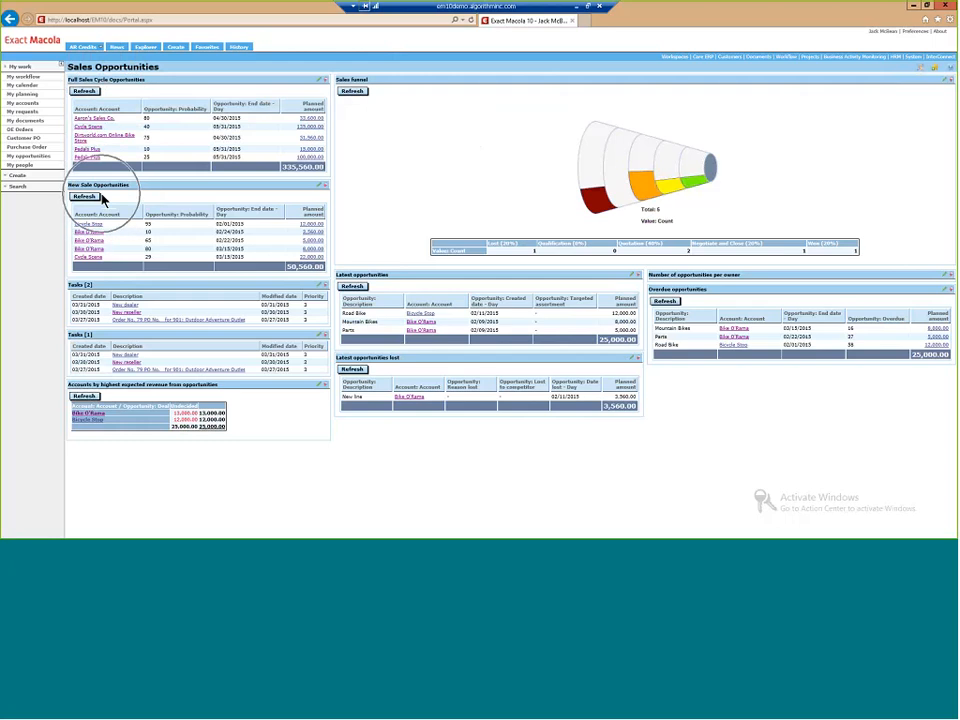
click(100, 198)
click(139, 313)
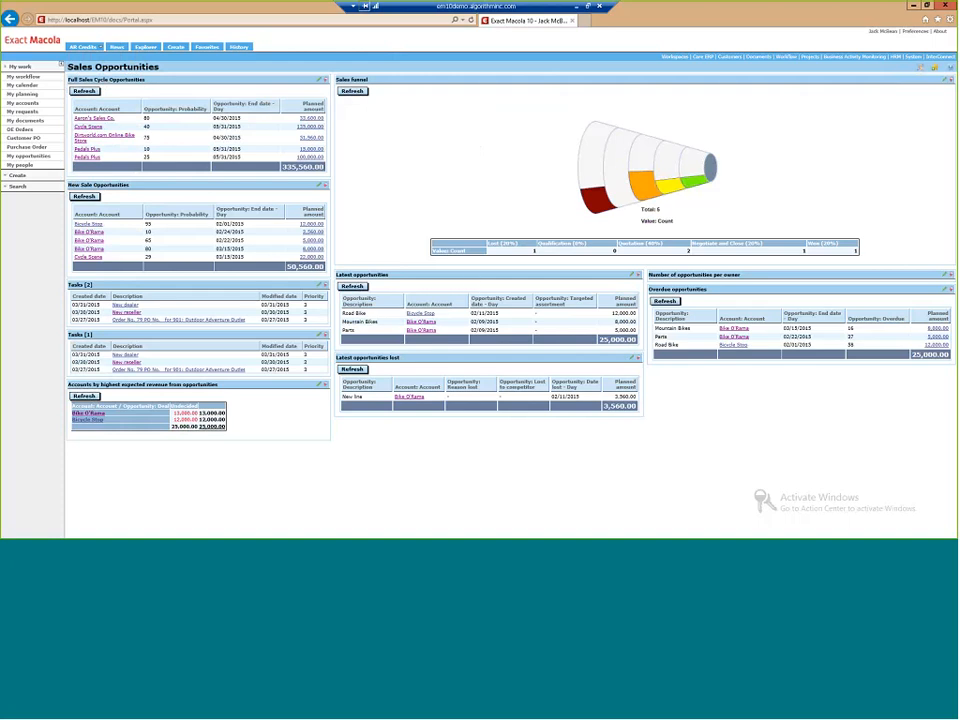
- Examine the latest opportunities and the stage counts of the sales funnel on the dashboard
key(ctrl)
key(ctrl)
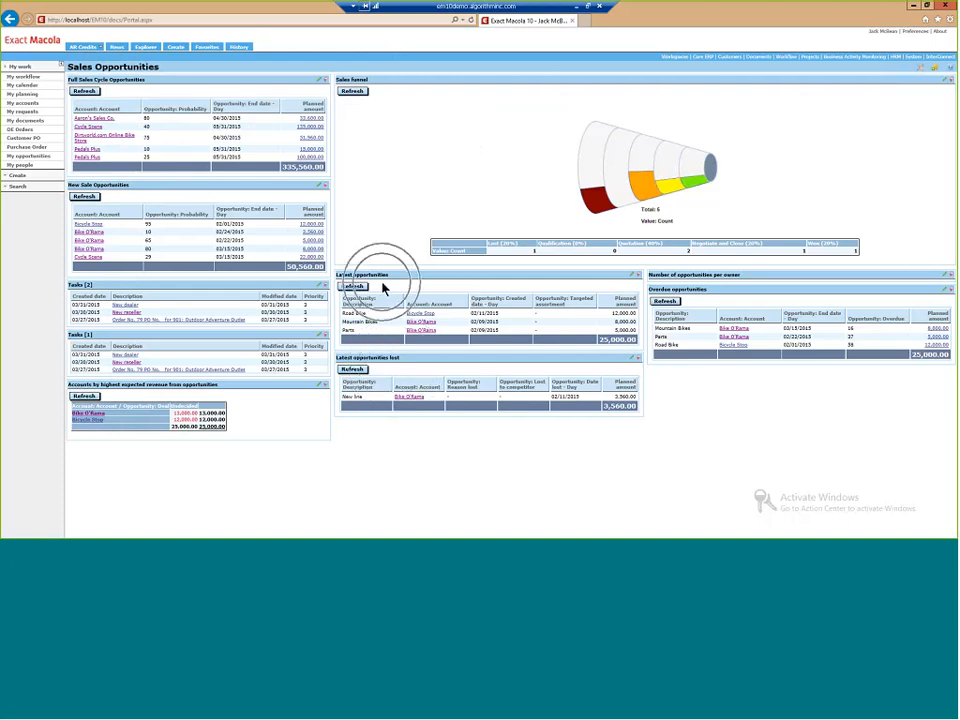
key(ctrl)
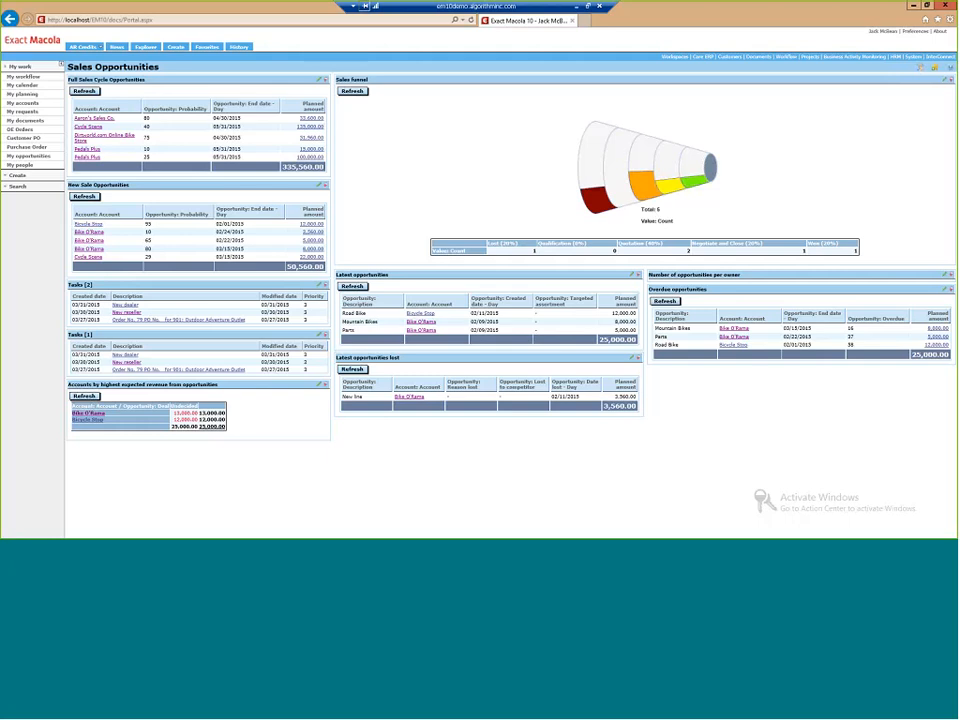
key(ctrl)
key(ctrl)
key(ctrl)
key(ctrl)
key(ctrl)
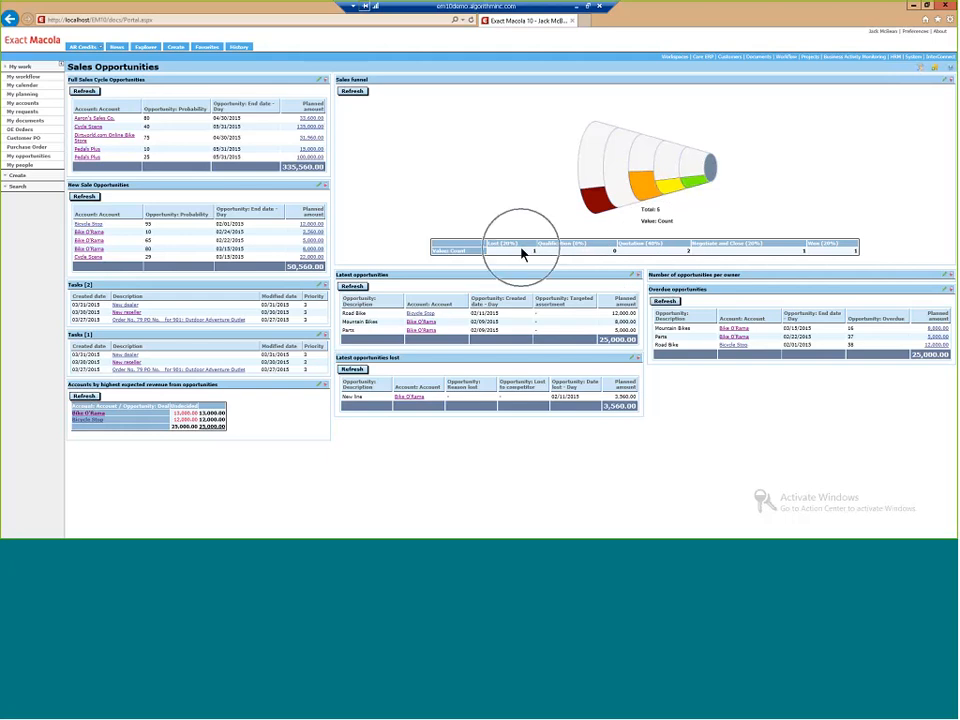
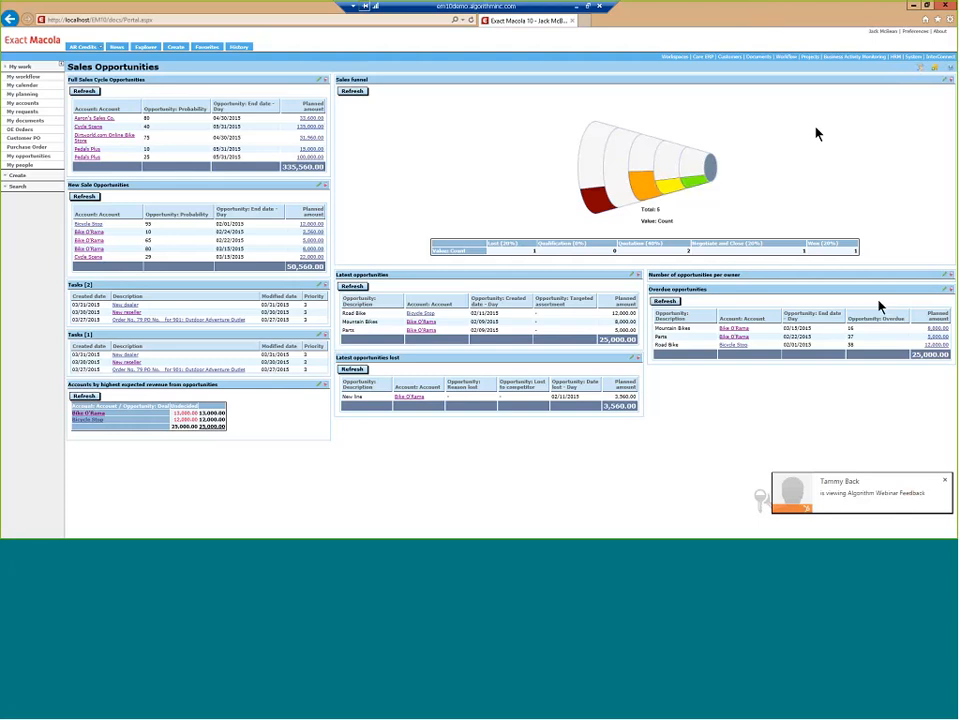
- Switch to Outlook and open the Mountain Bikes opportunity card from my opportunities through the Synergy add-in
click(945, 482)
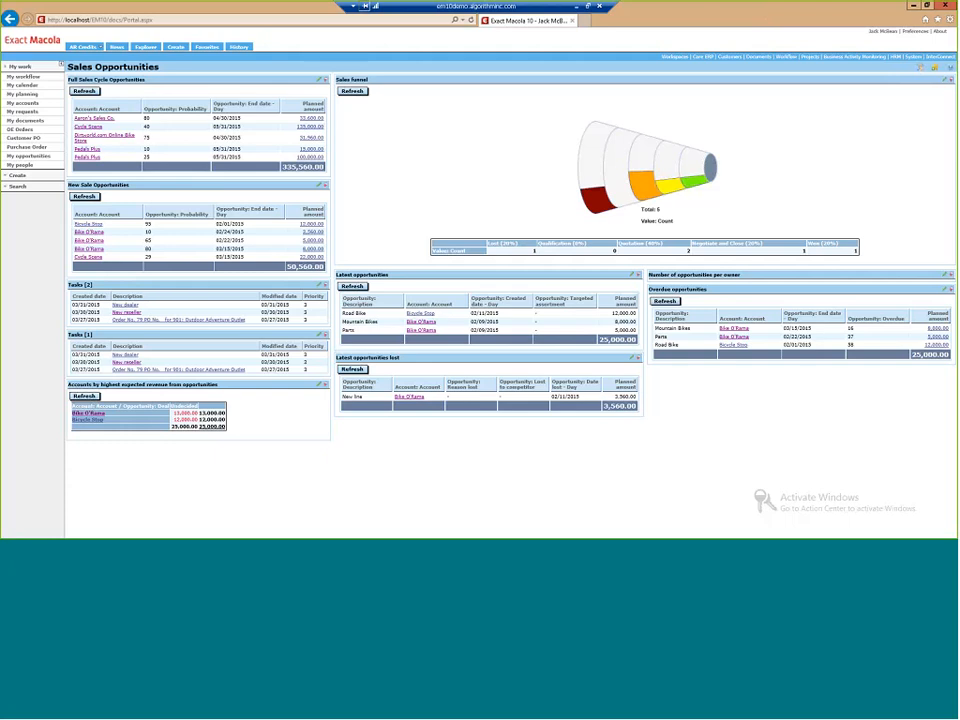
click(916, 8)
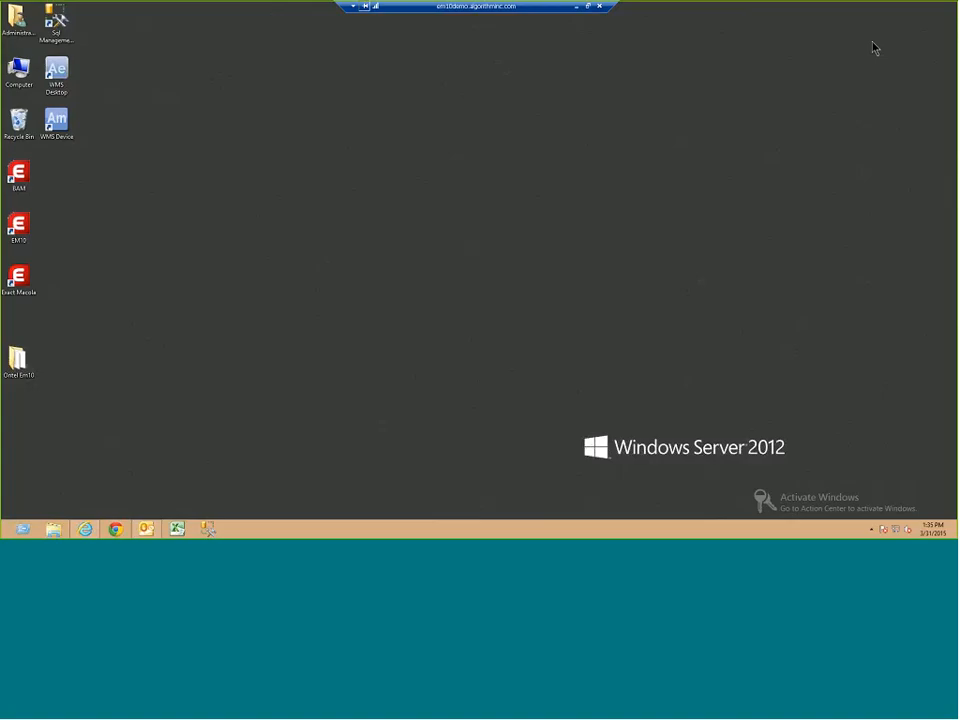
click(147, 528)
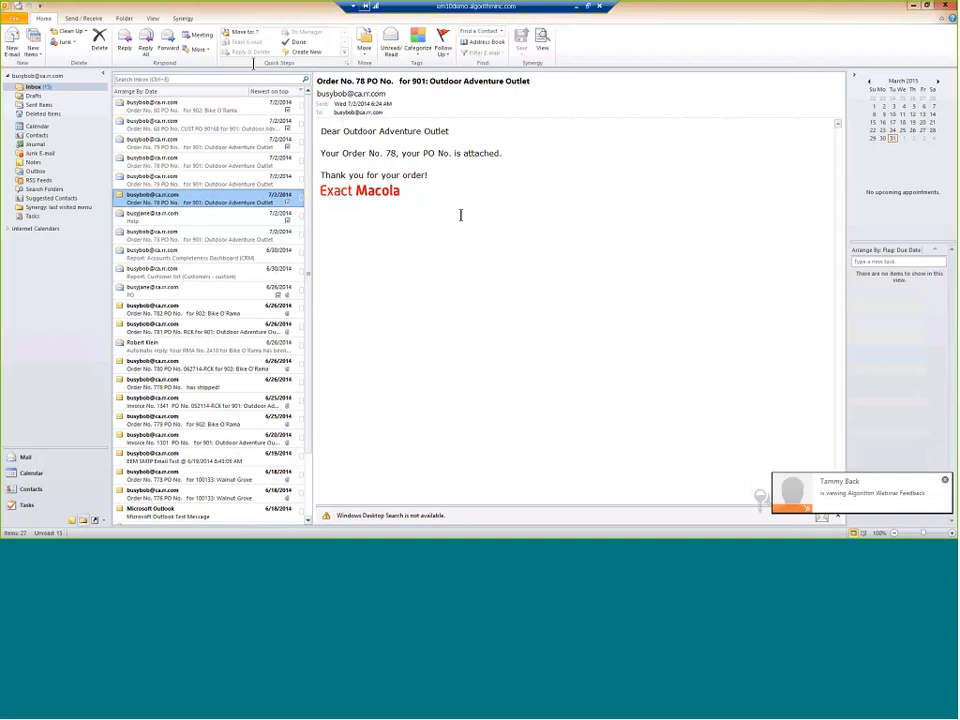
click(184, 18)
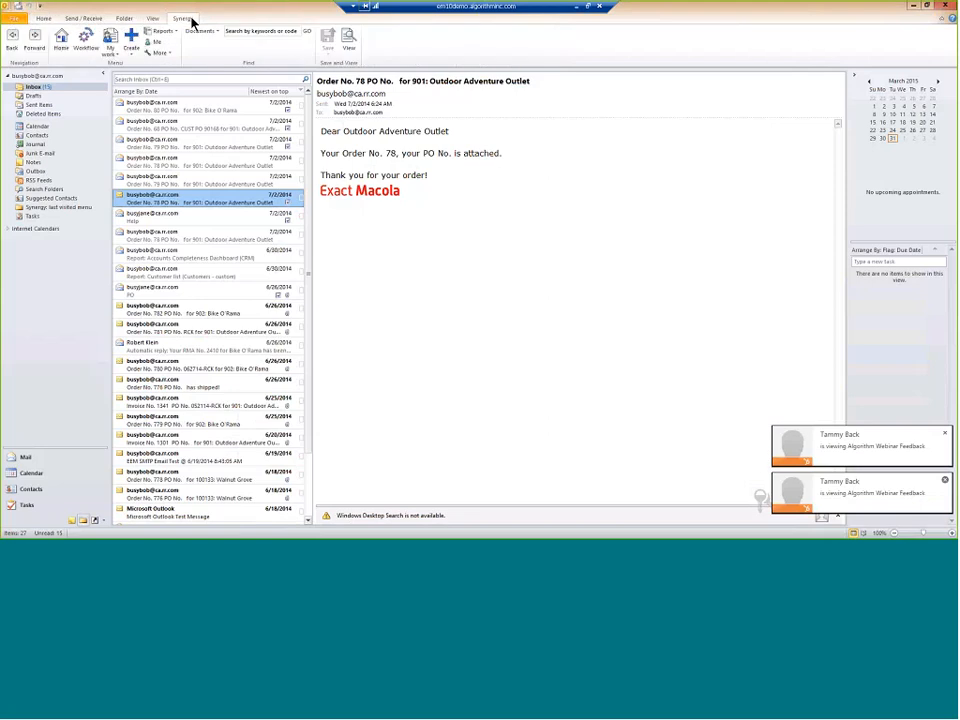
click(110, 46)
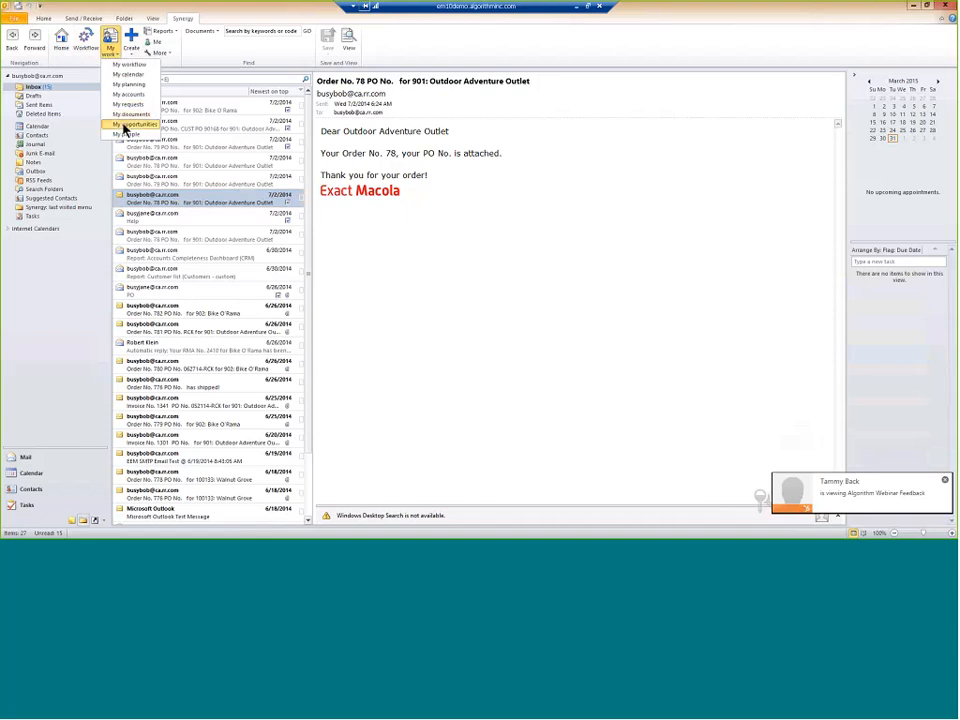
click(124, 127)
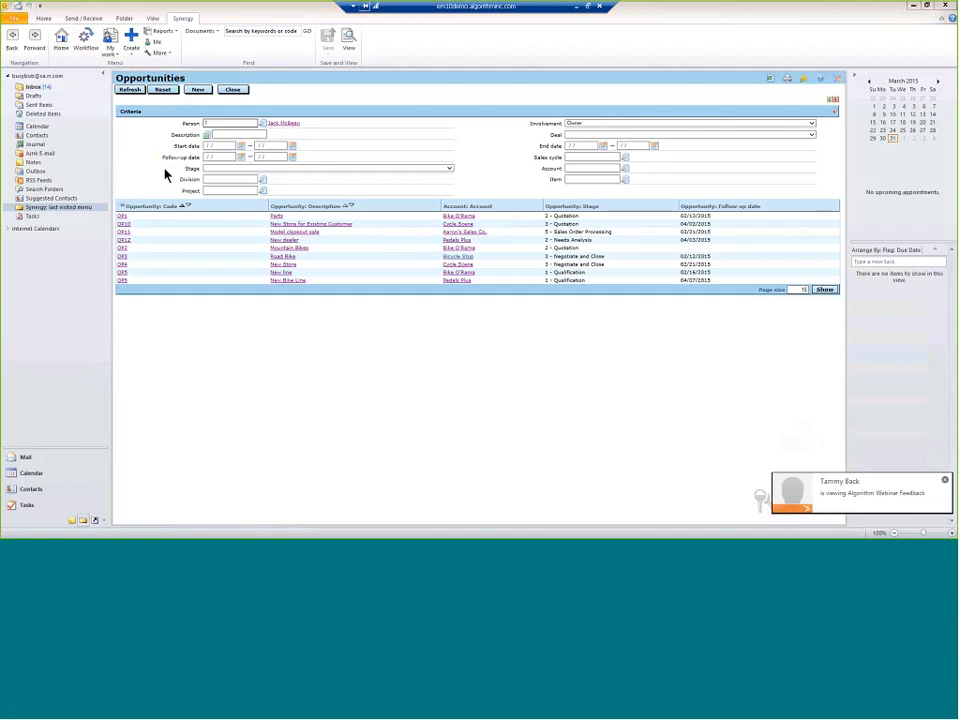
click(288, 249)
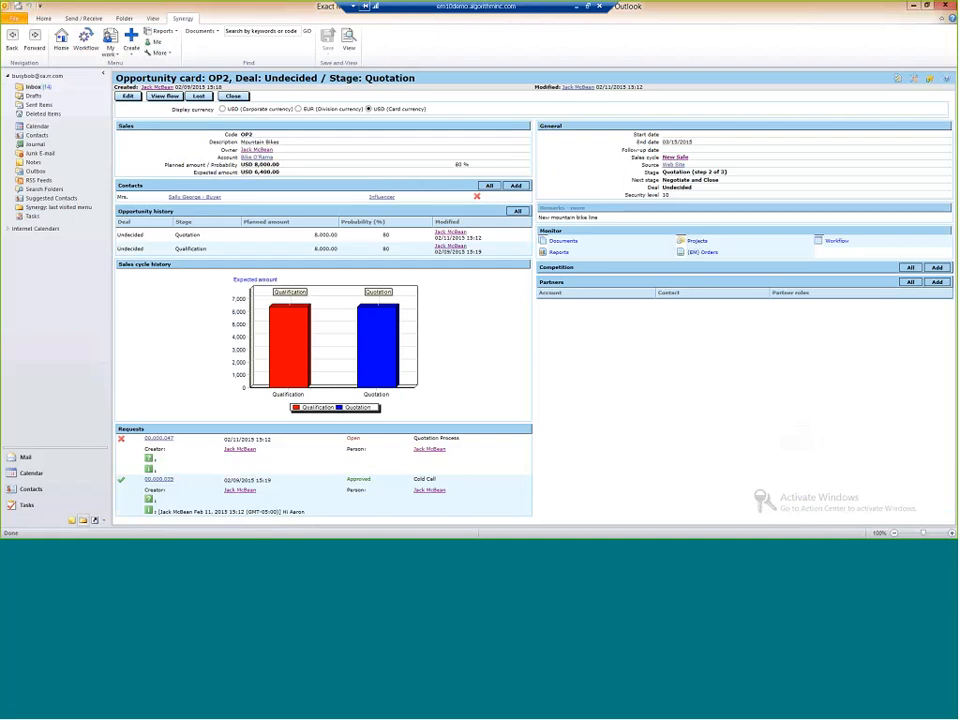
- Return to Exact Macola, open the Sales Manager Workspace and show the related actions for the Sales Scorecard
click(914, 6)
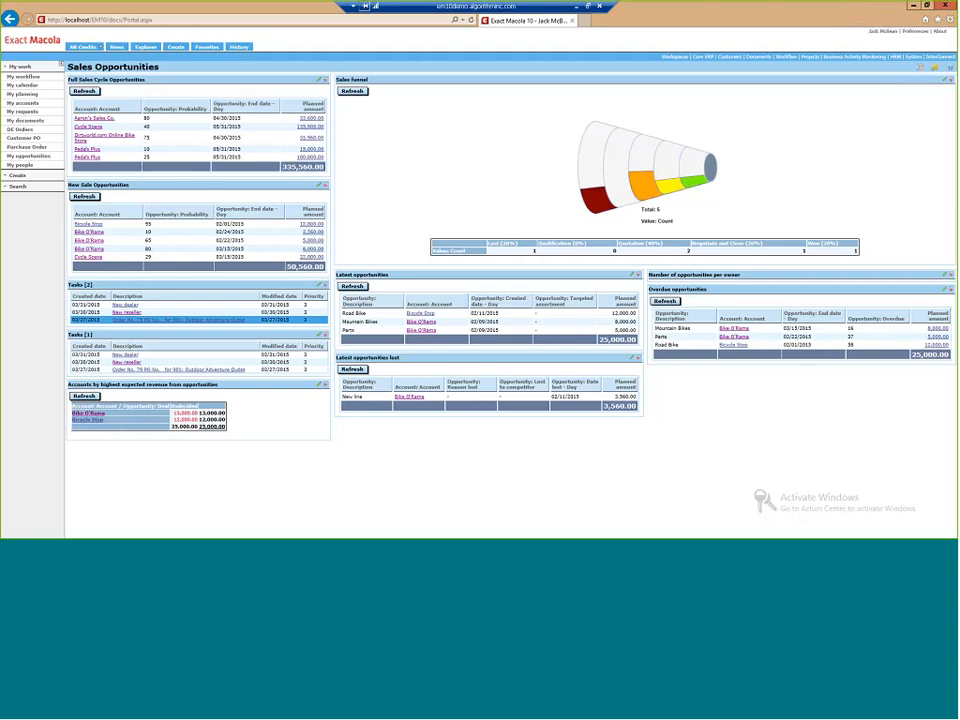
click(674, 57)
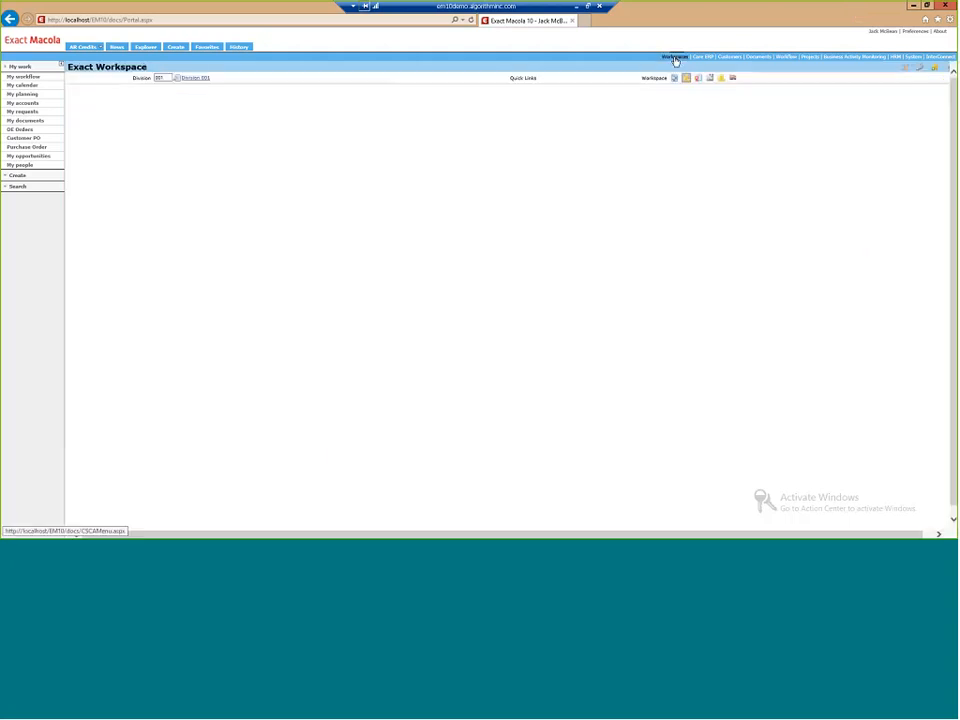
click(674, 79)
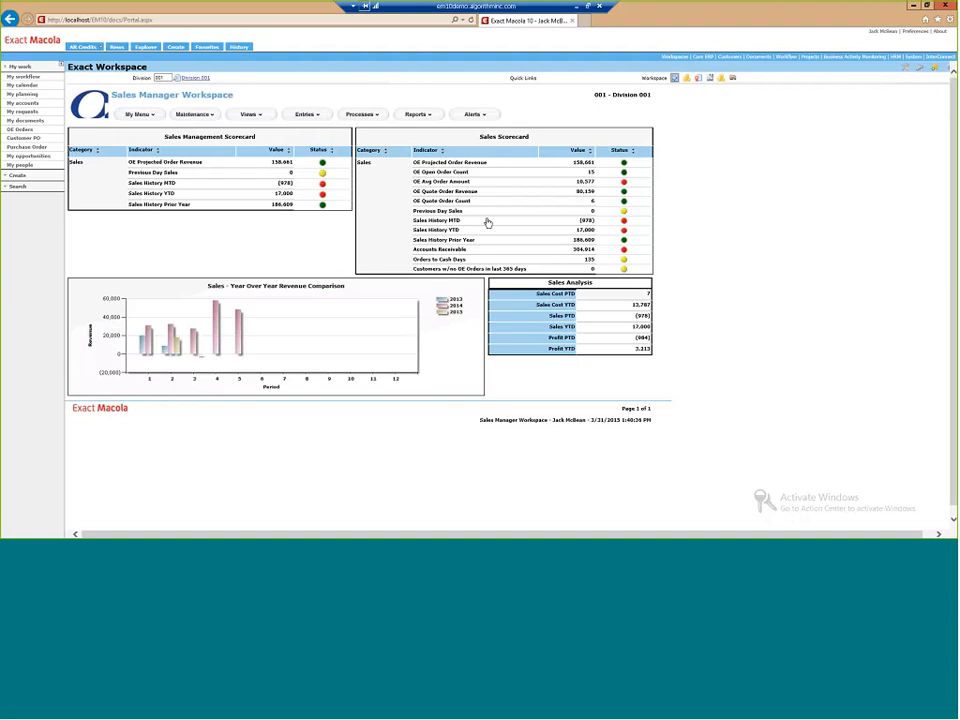
click(587, 226)
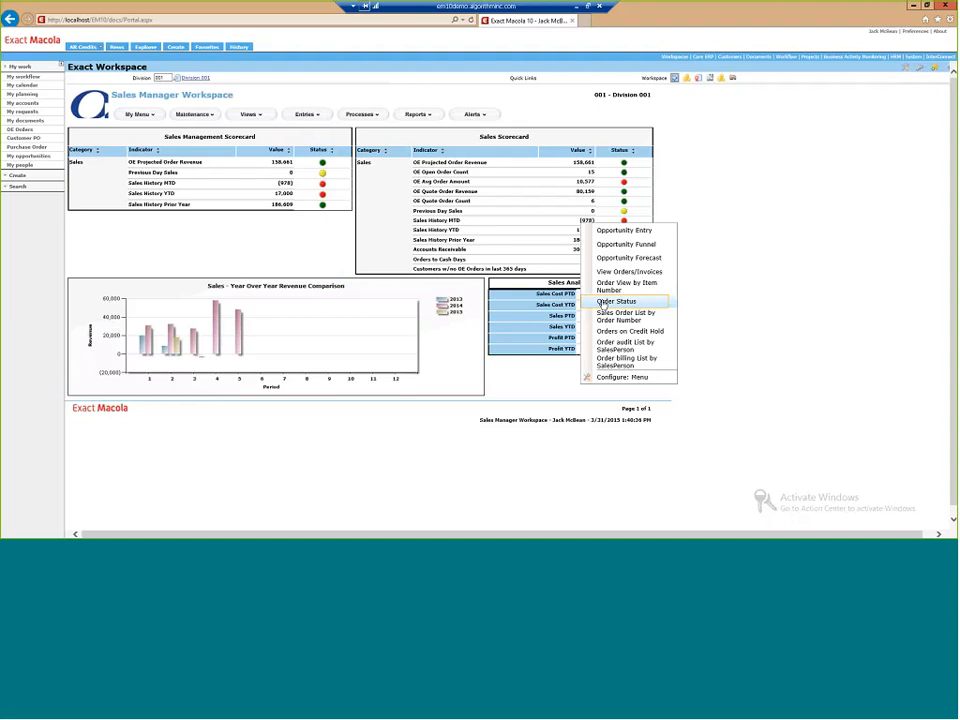
- View the blank new sales cycle form from the Customers opportunity management setup, then return to the setup without saving
click(727, 58)
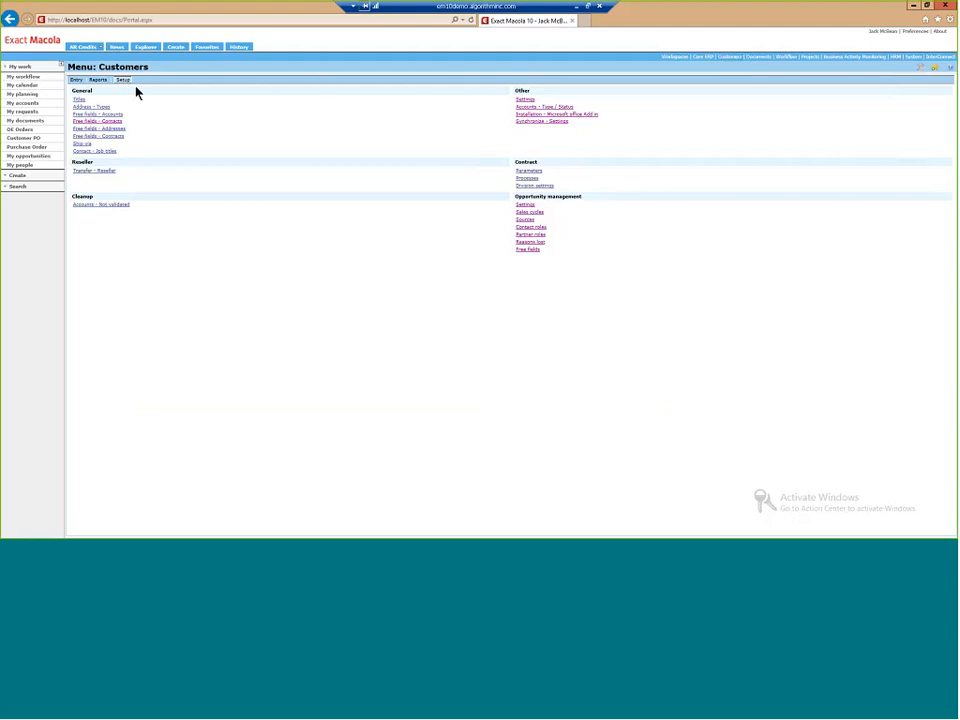
click(537, 208)
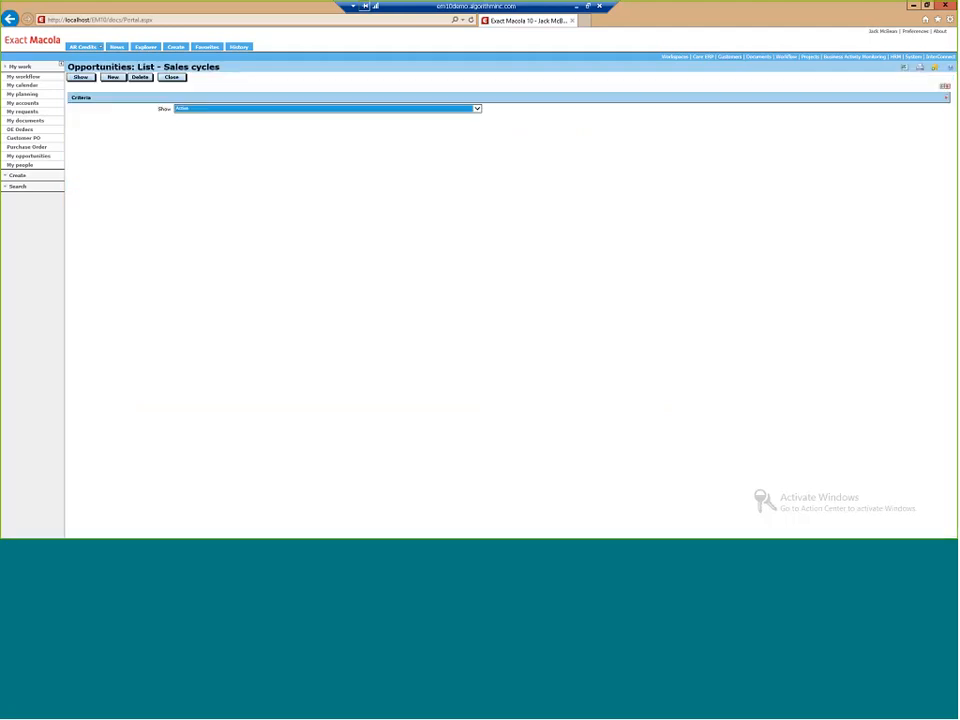
click(111, 77)
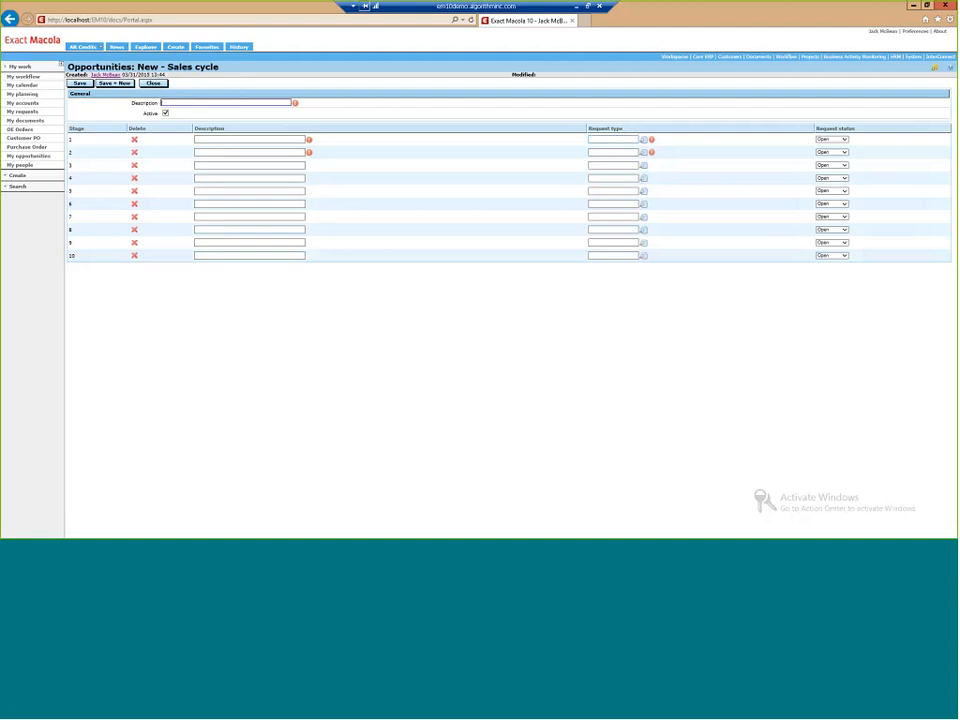
click(10, 19)
click(11, 20)
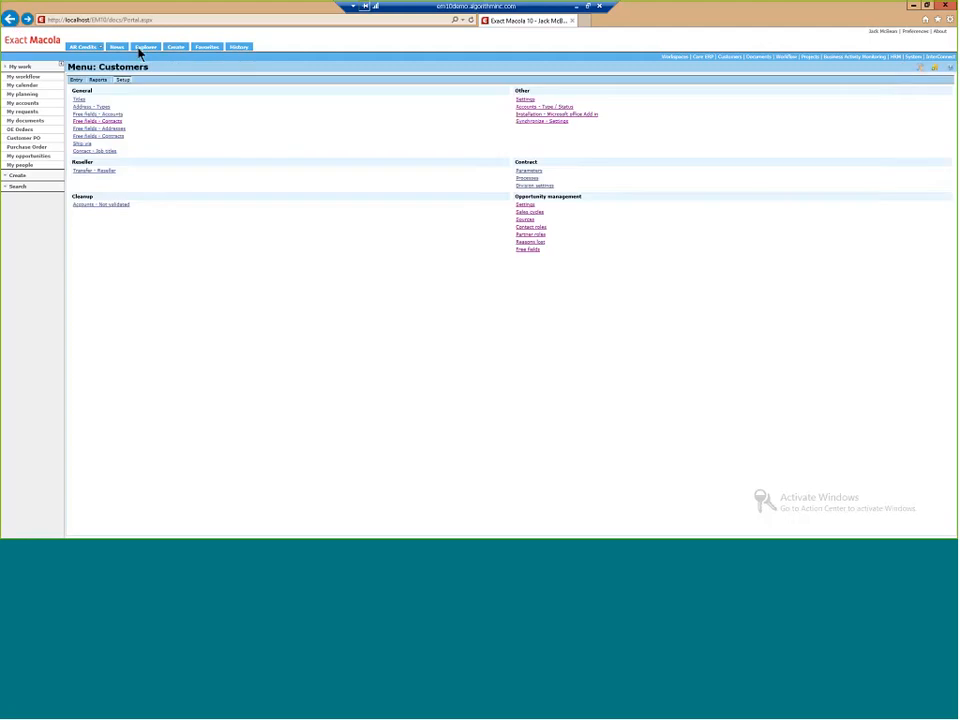
click(102, 48)
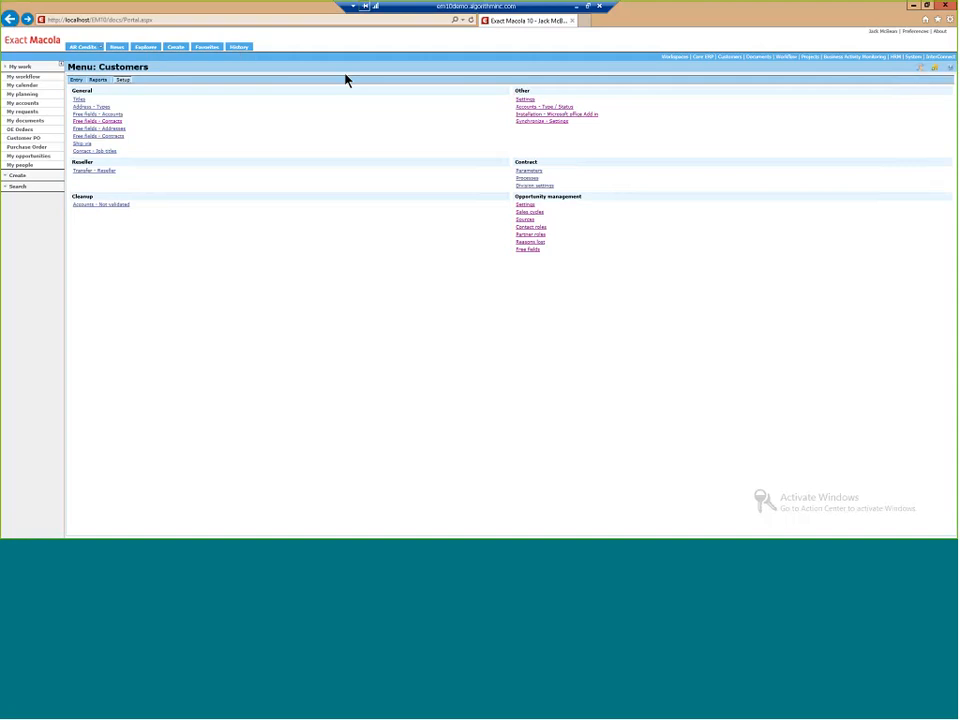